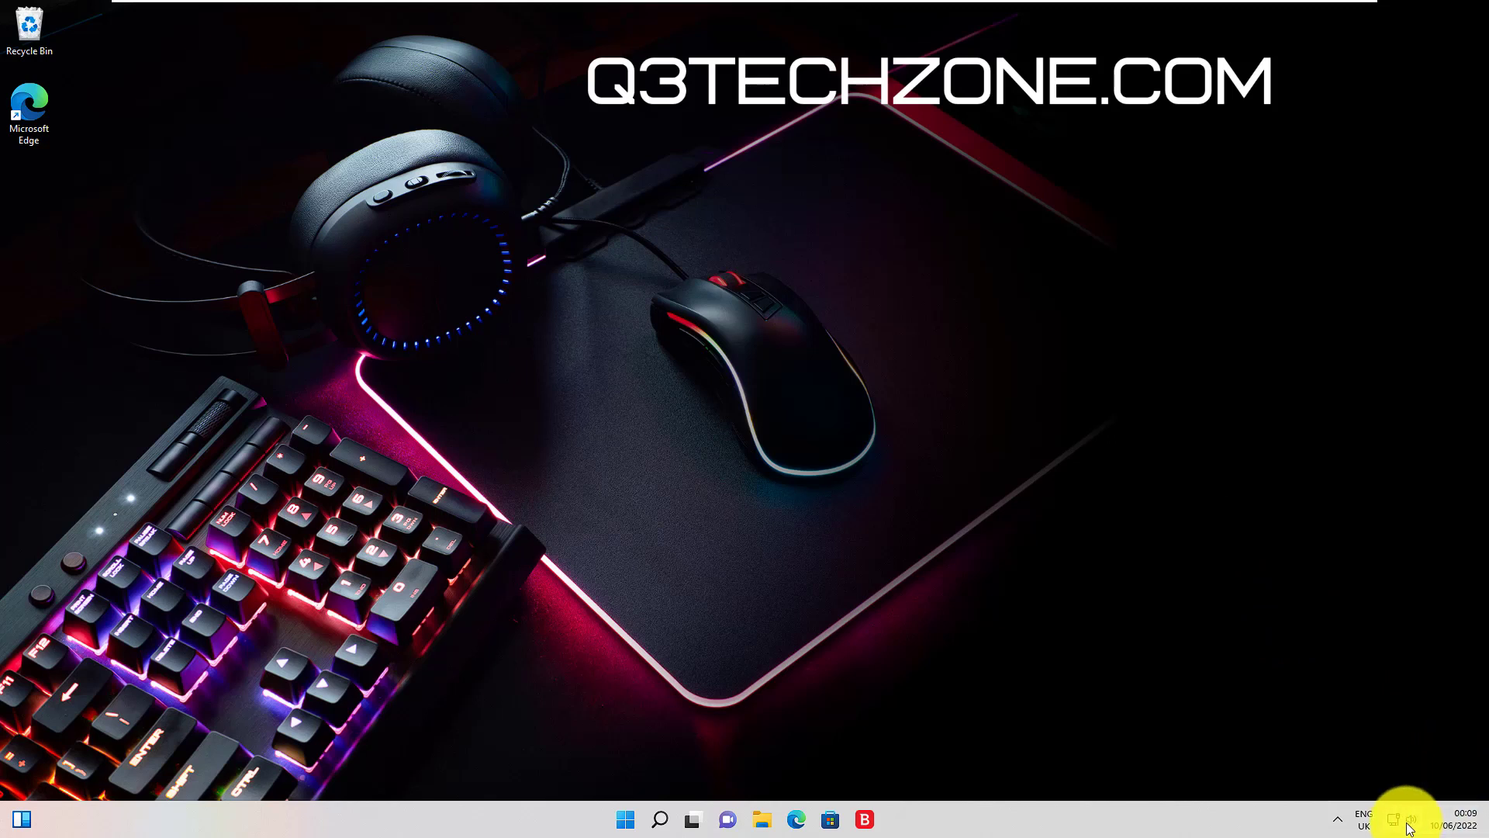
Step: Open Windows Settings from the Start right-click menu and go to System > Notifications
click(1462, 820)
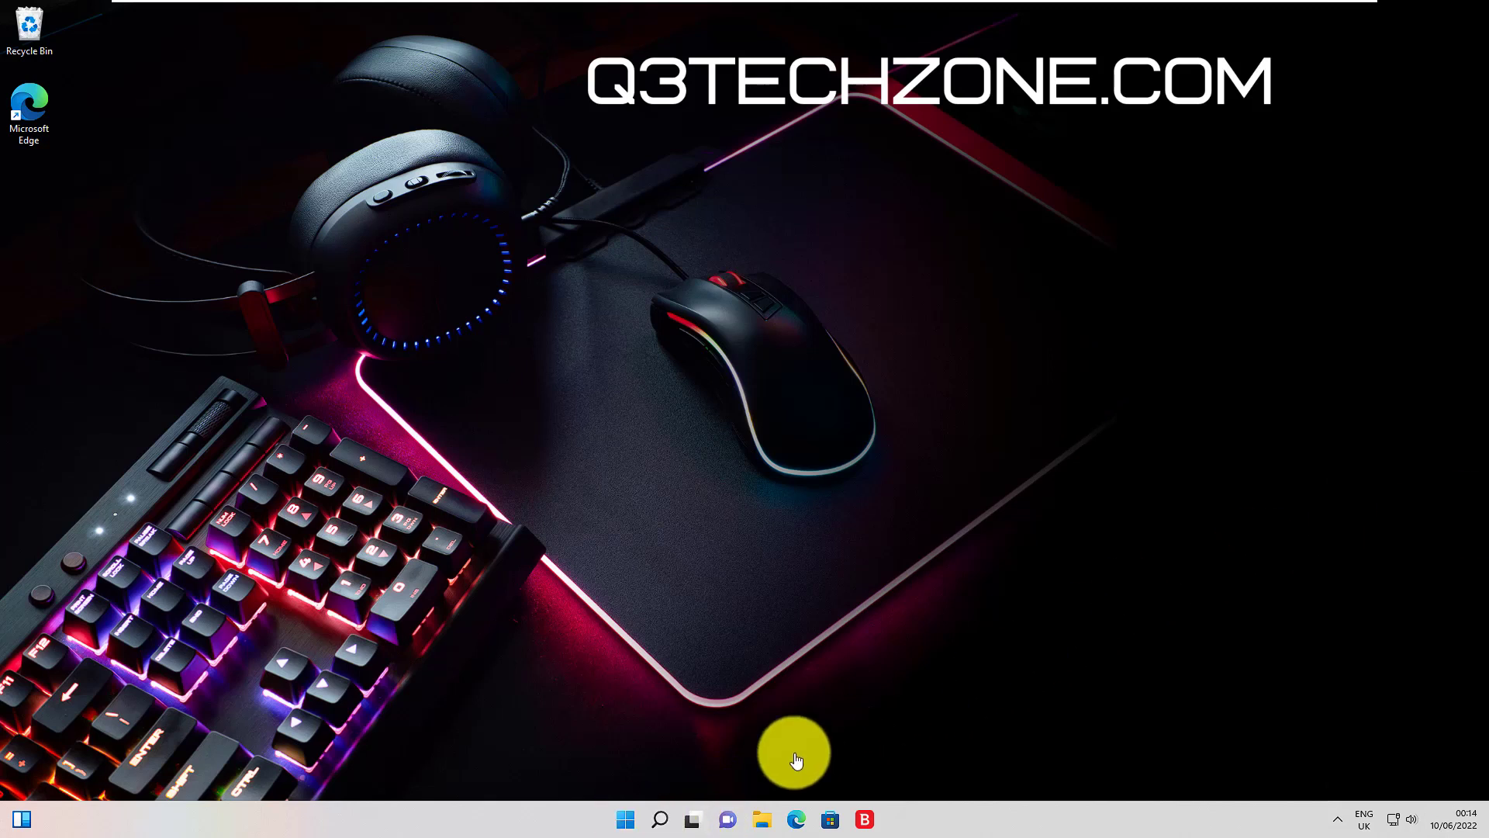
right_click(627, 820)
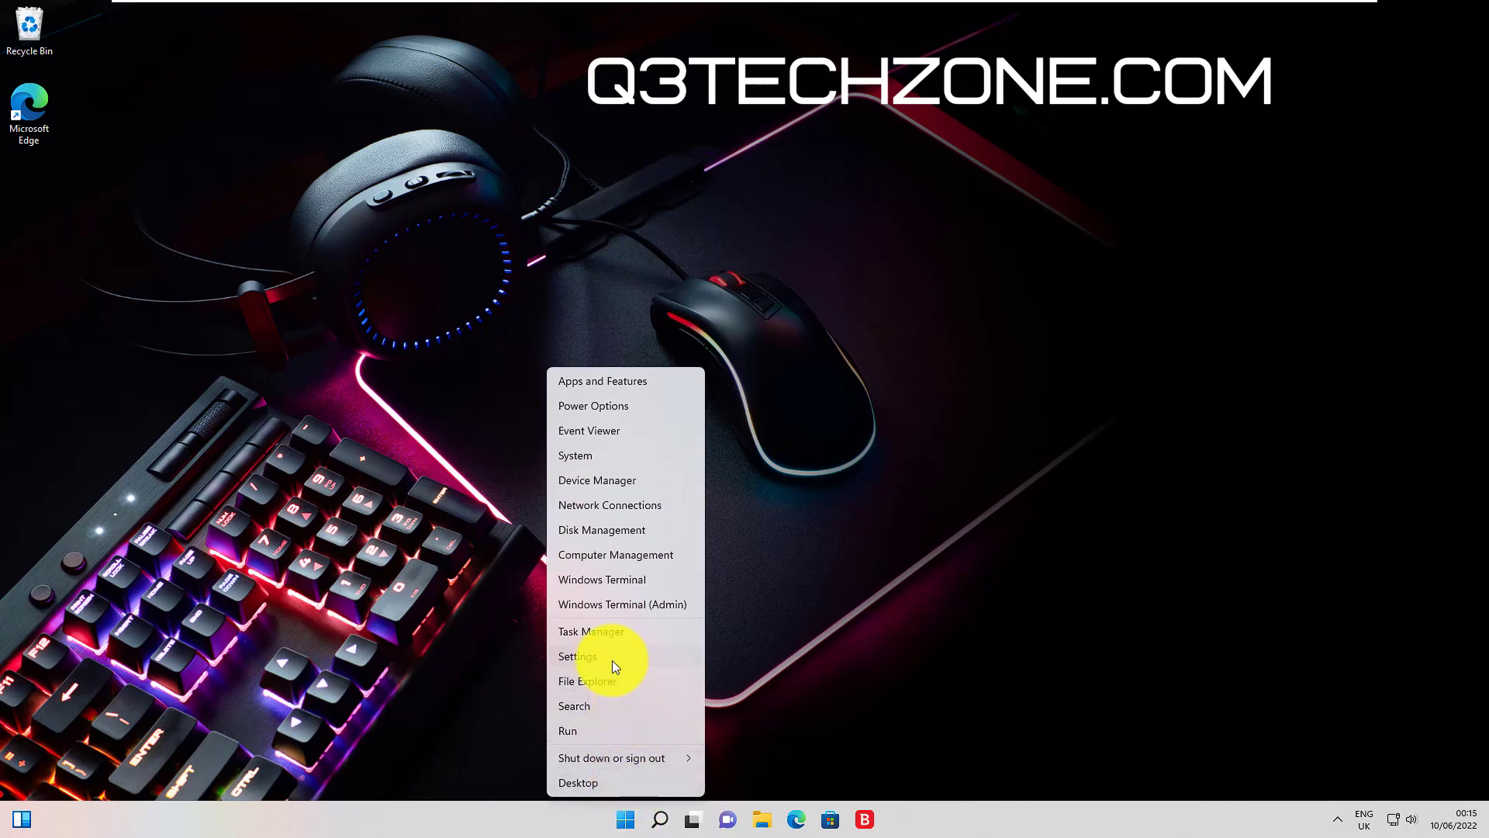
click(612, 659)
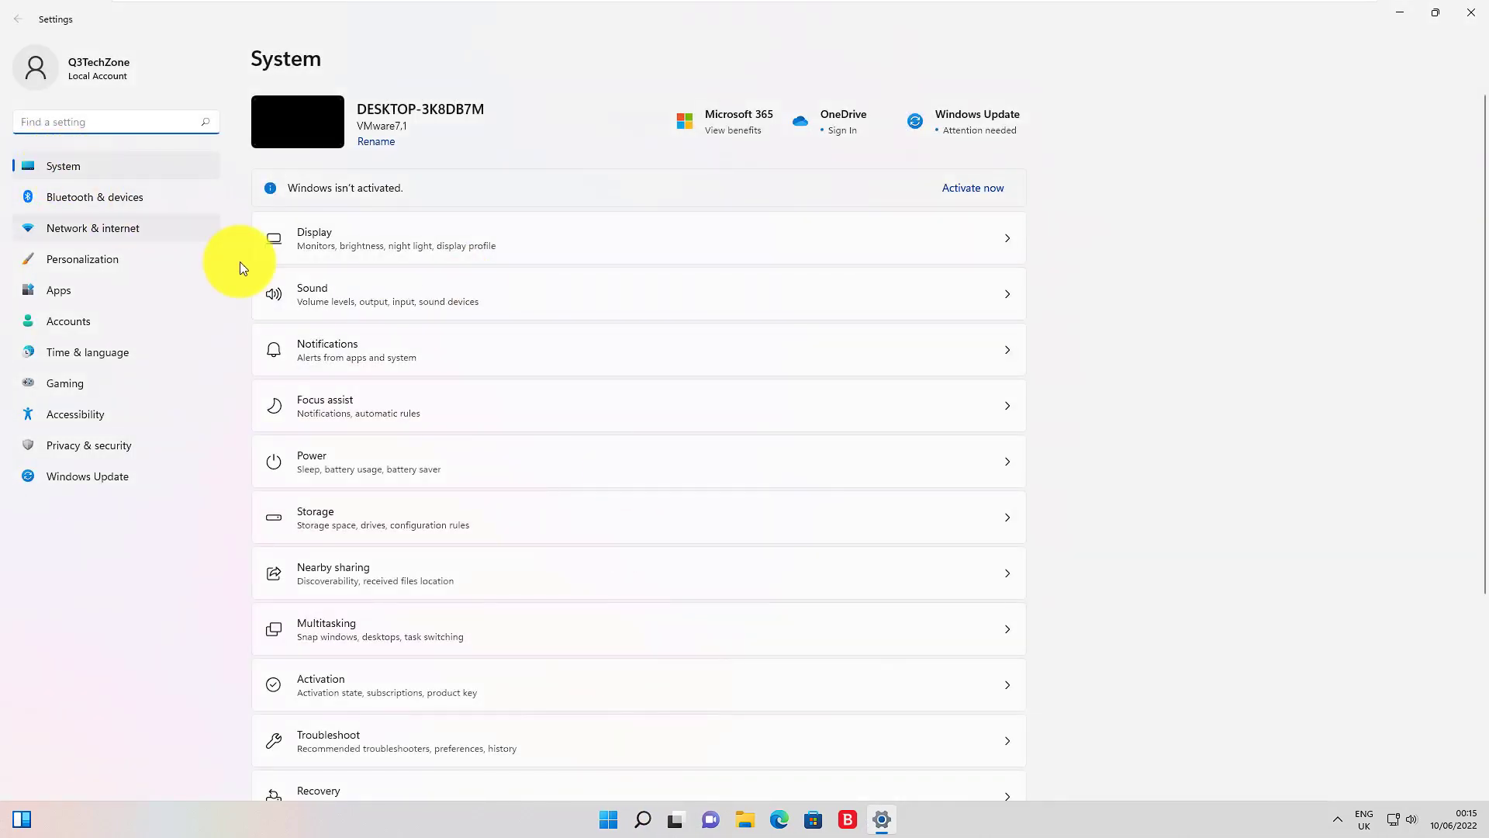
click(356, 345)
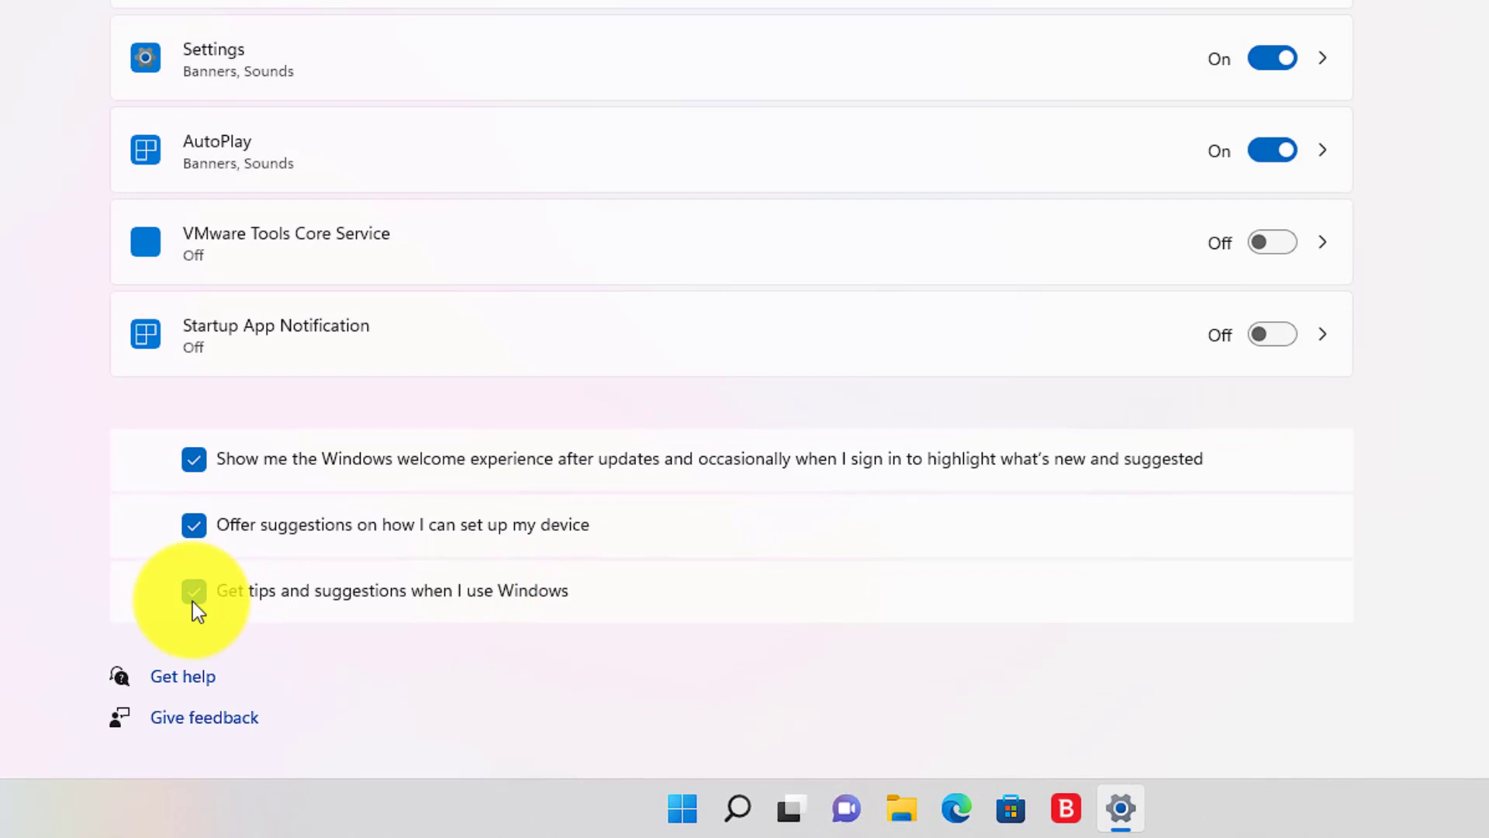
Step: Uncheck tips and suggestions, device setup suggestions and the Windows welcome experience
click(194, 593)
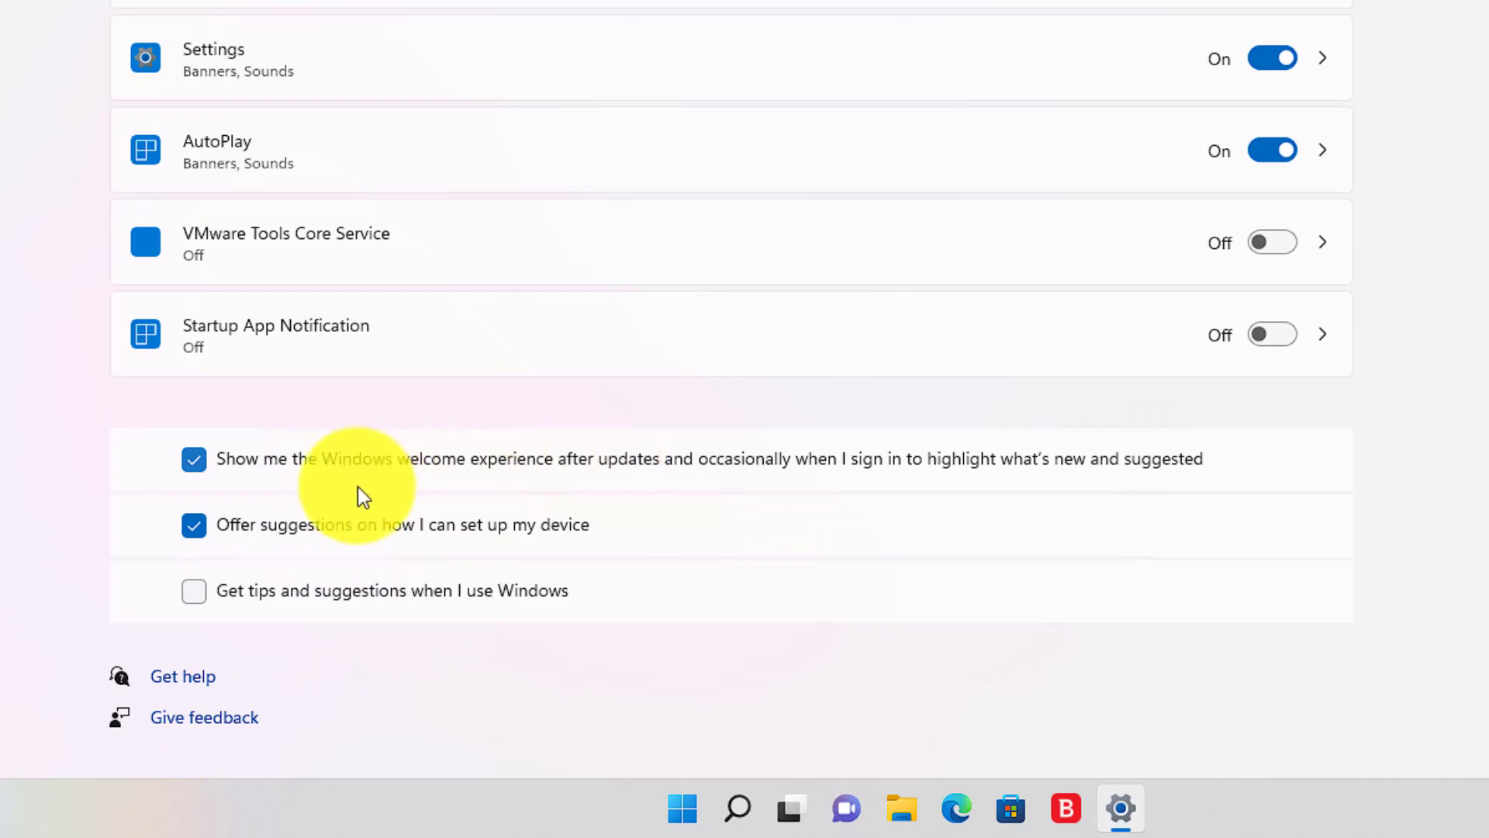
click(331, 524)
click(316, 462)
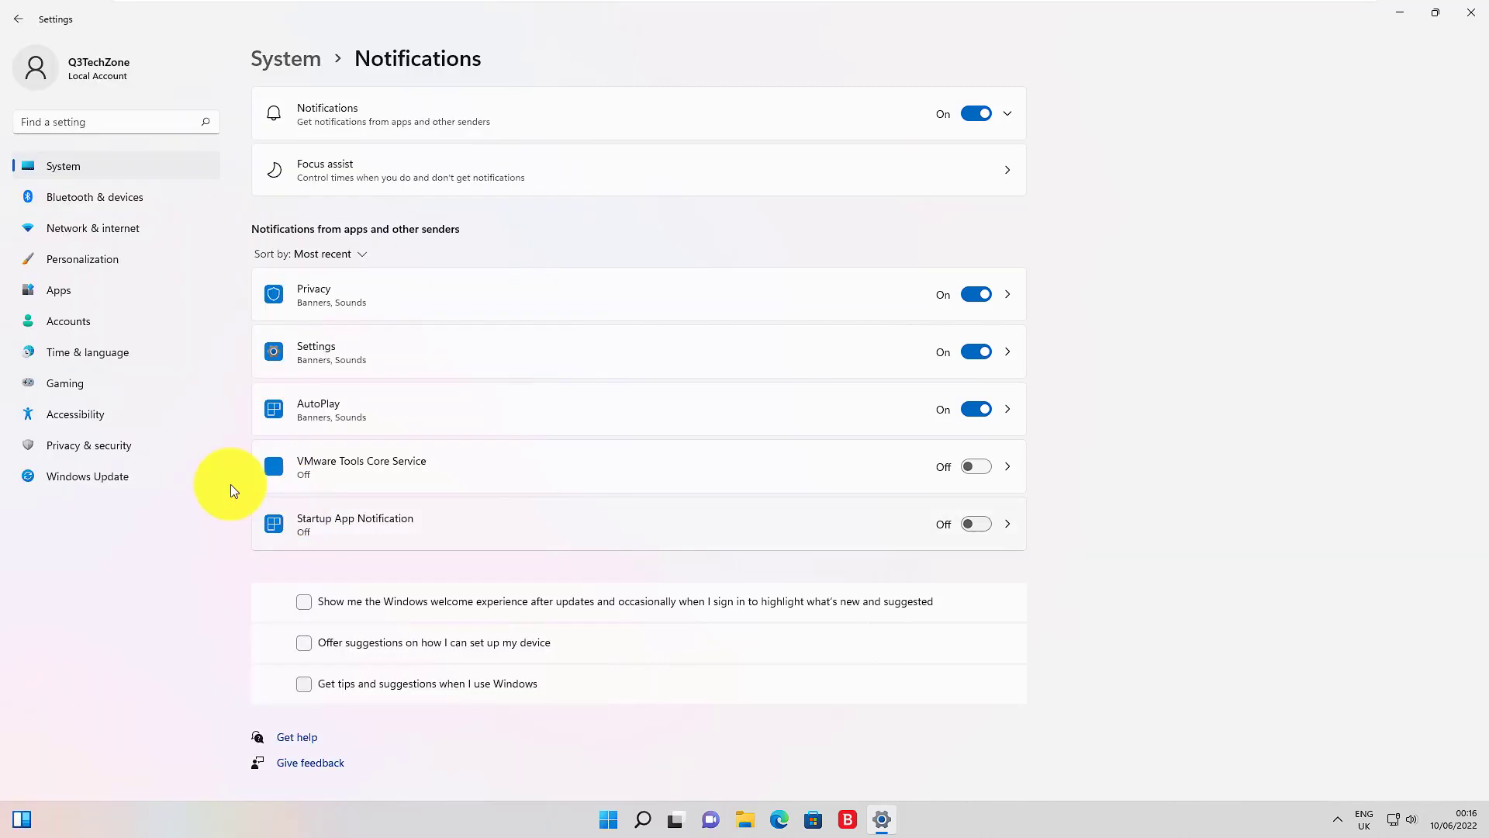
click(136, 446)
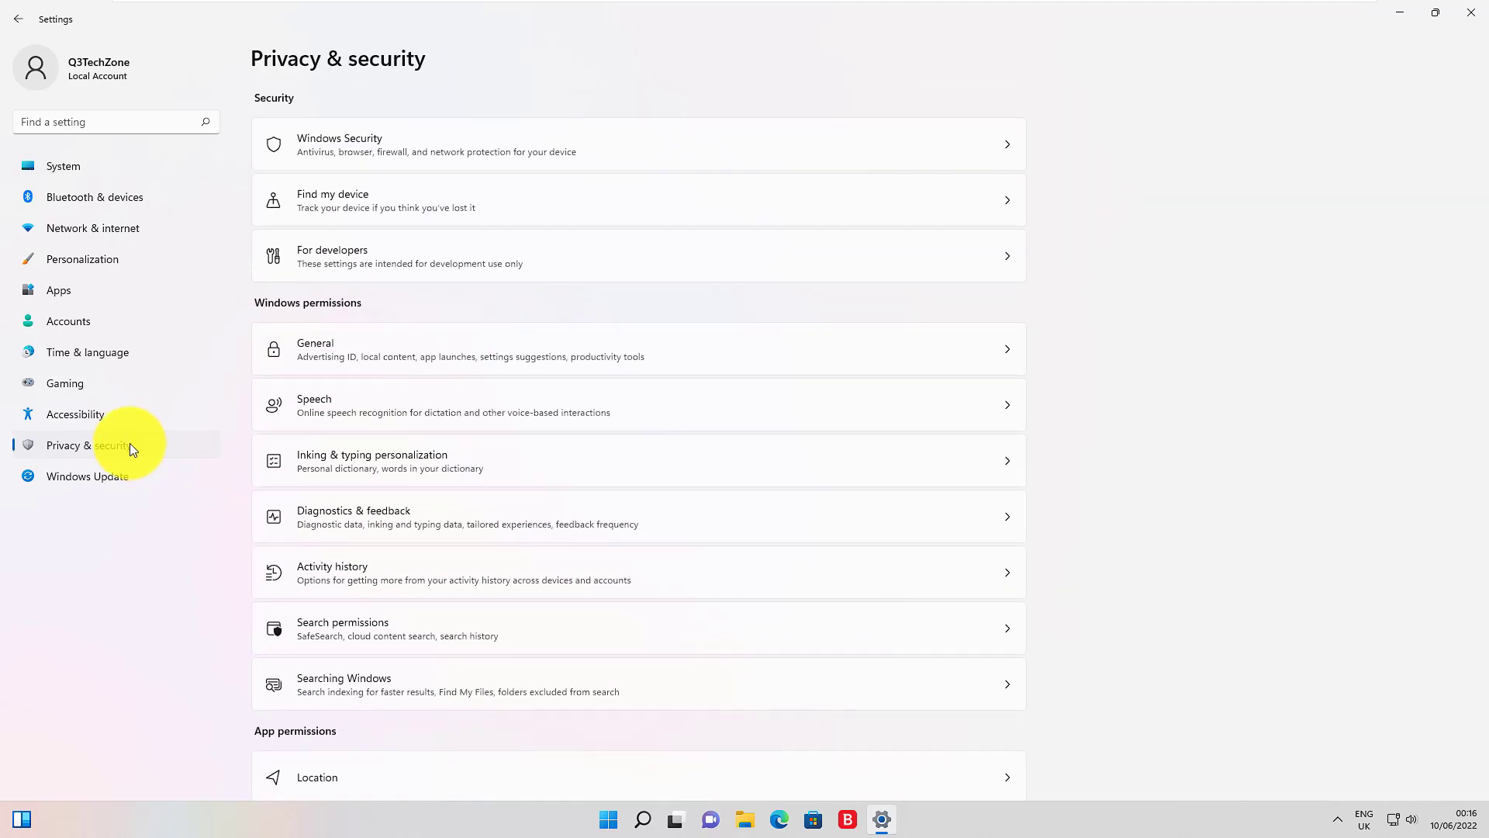
Step: In Privacy & security > General, turn off language list access, app-launch tracking and suggested content
click(319, 374)
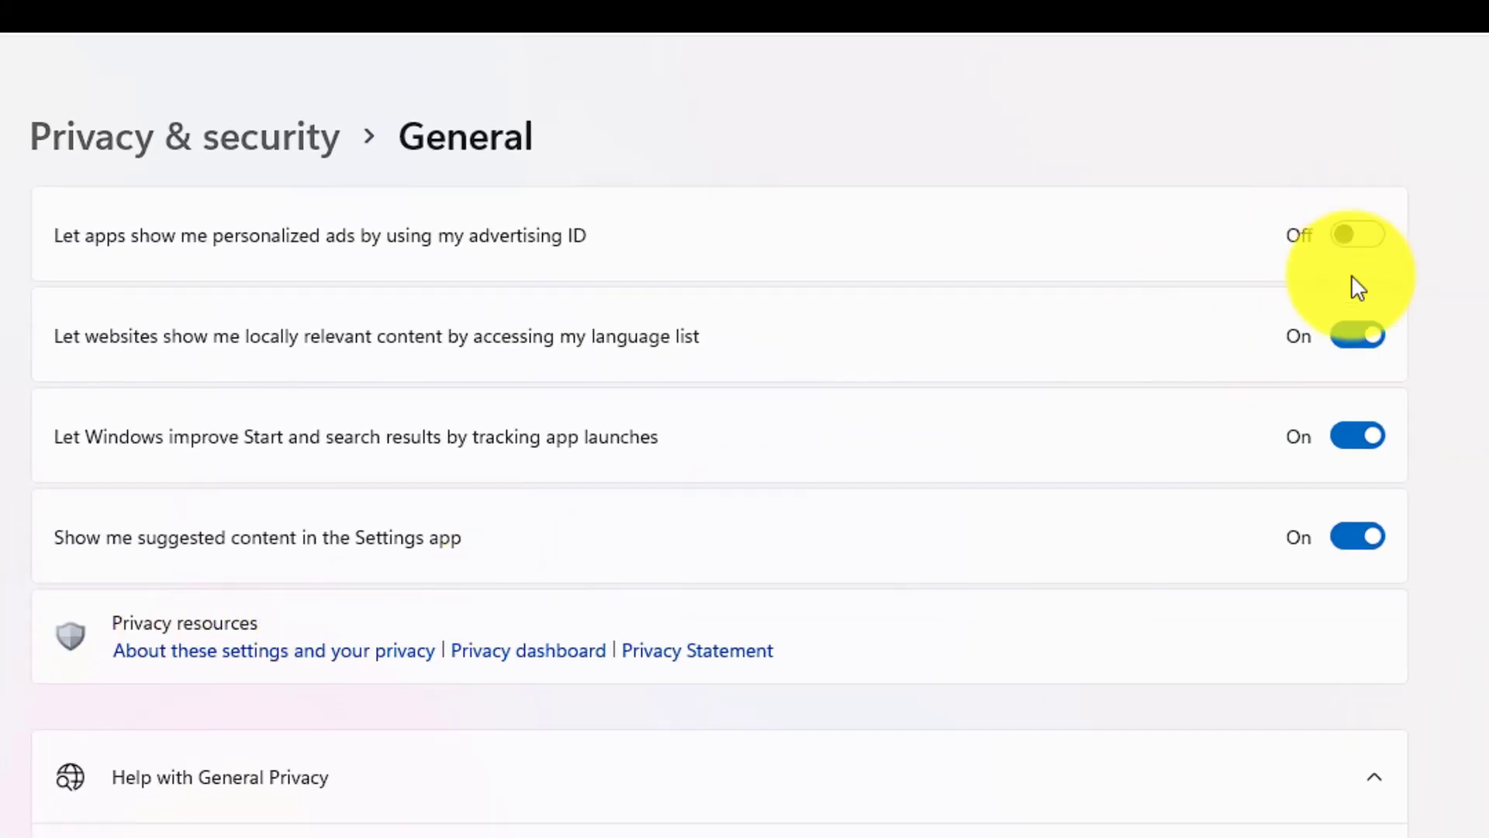
click(1352, 330)
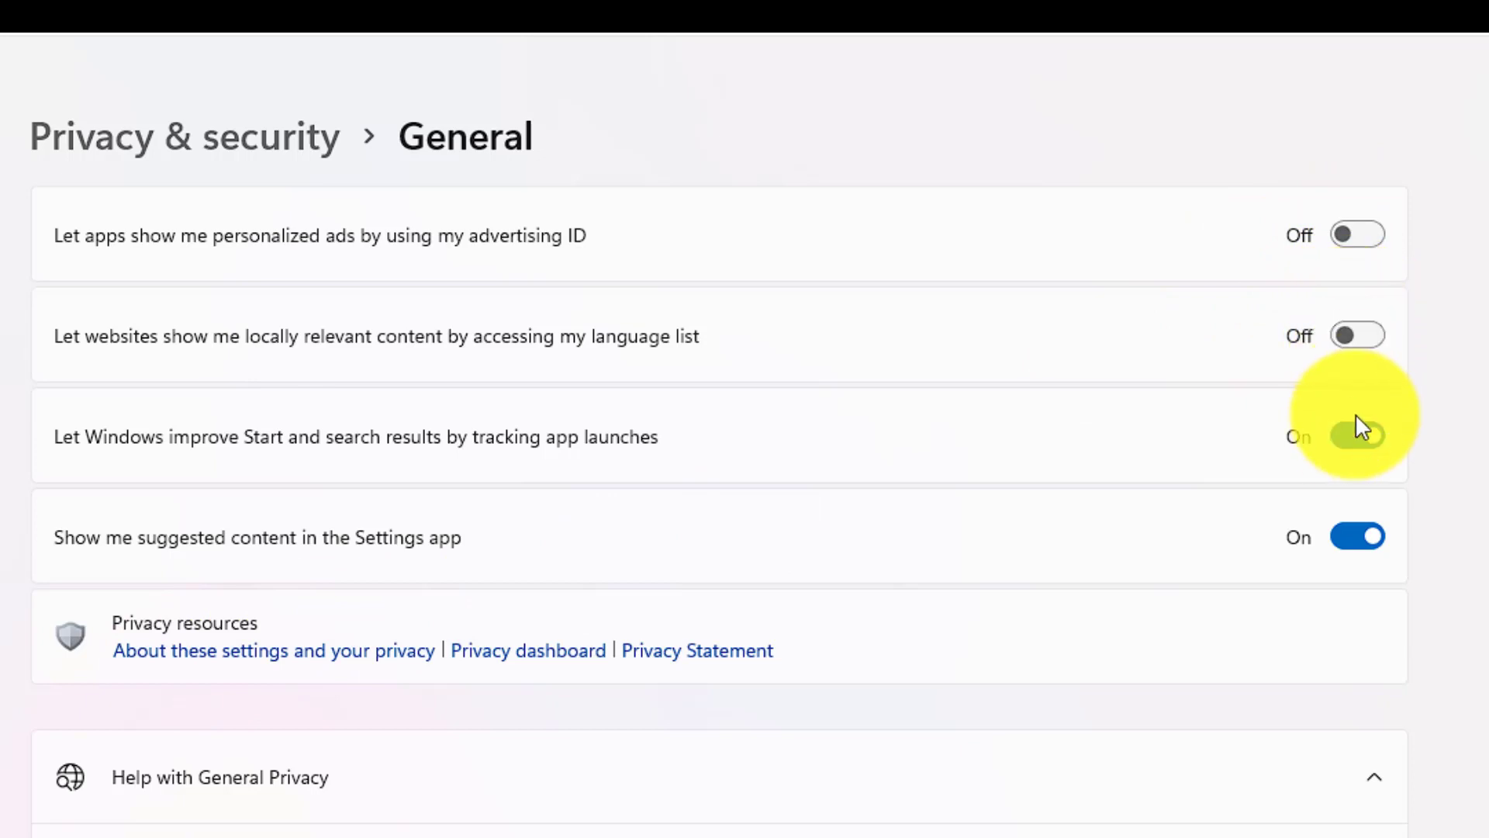
click(1357, 433)
click(1359, 535)
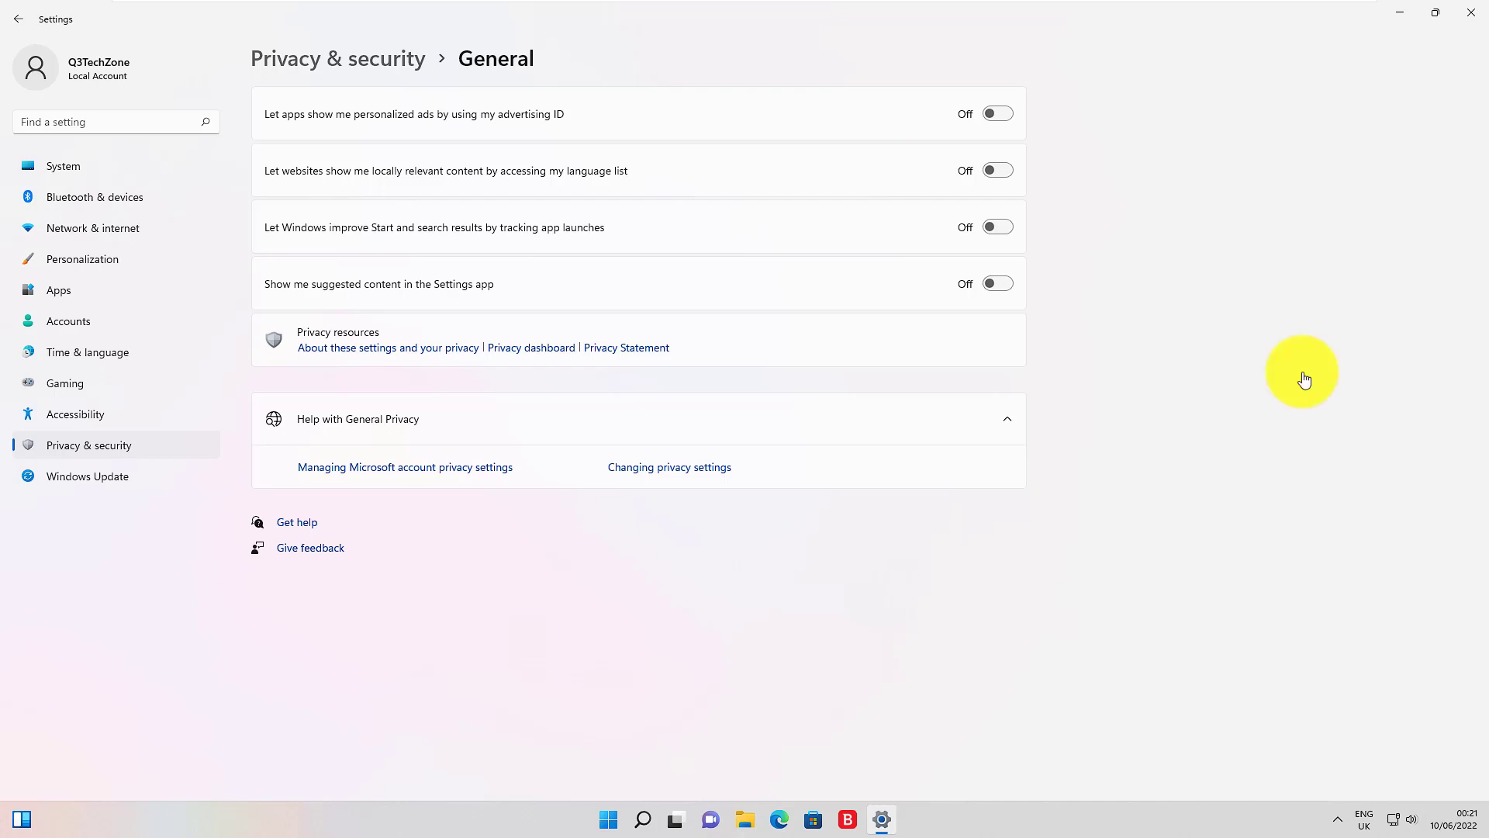
Step: Turn off online speech recognition in Privacy & security > Speech
click(104, 446)
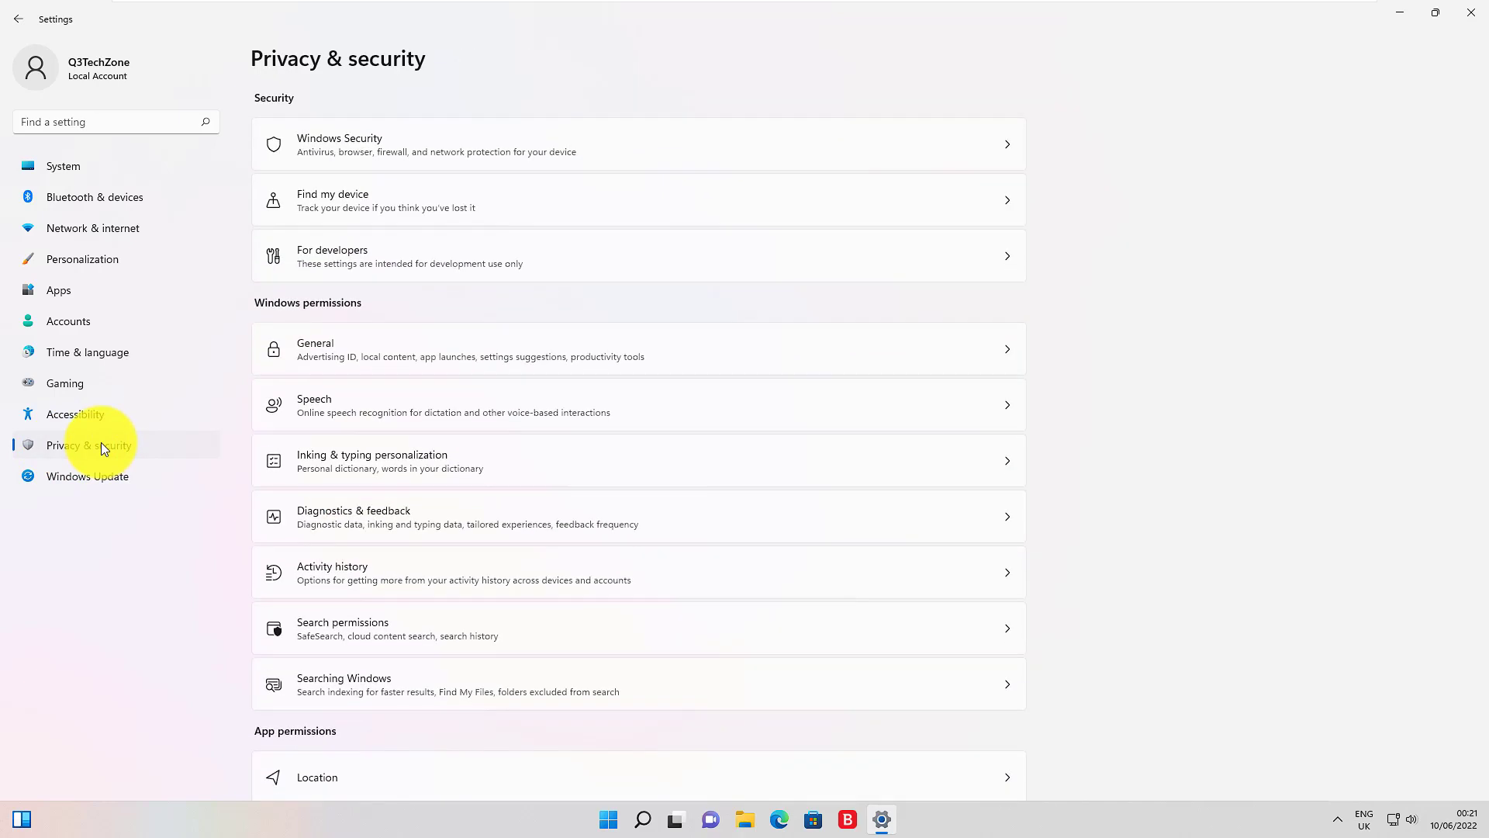
click(915, 412)
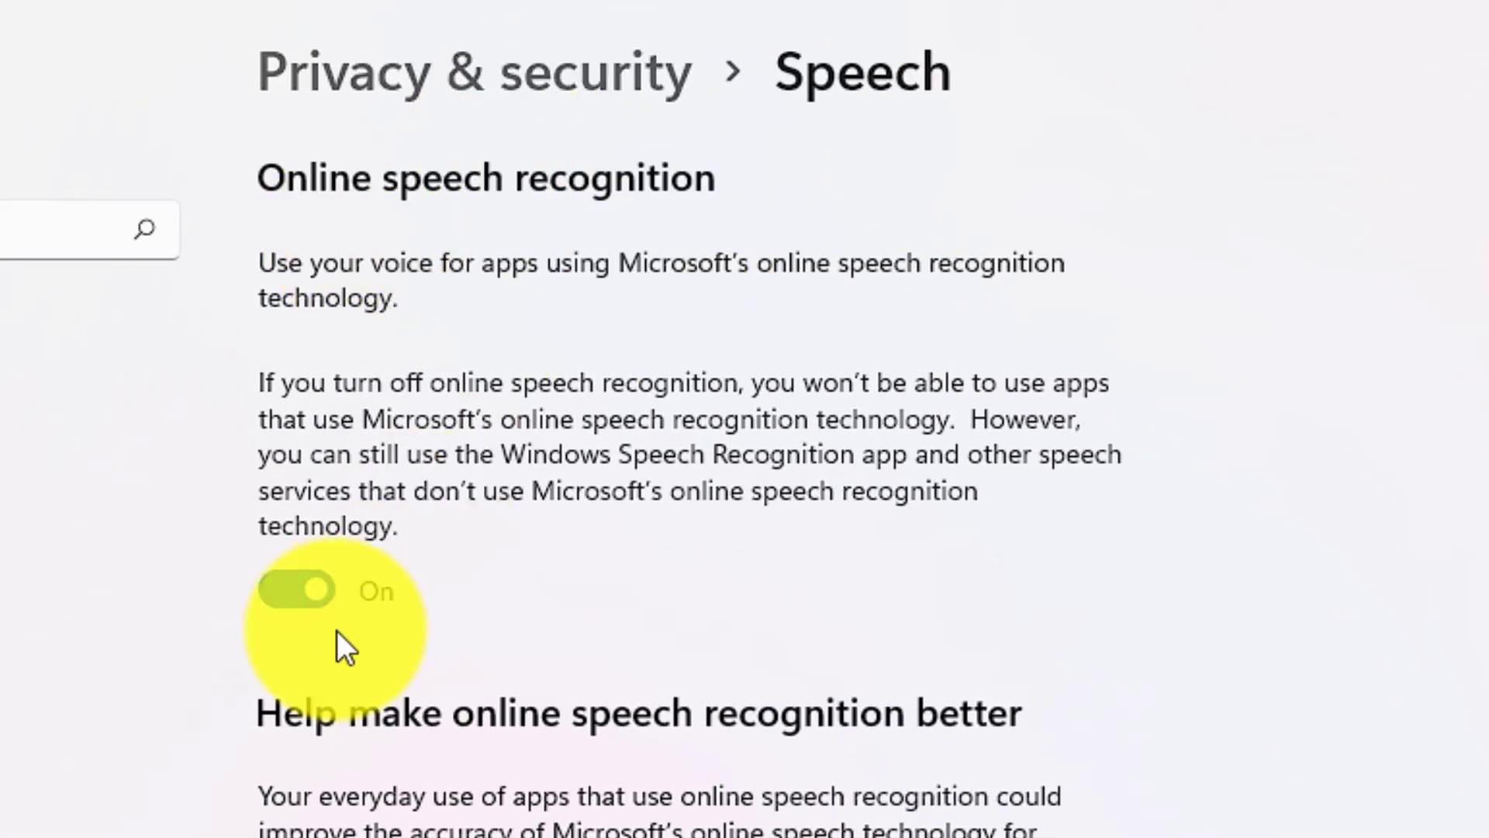
click(312, 591)
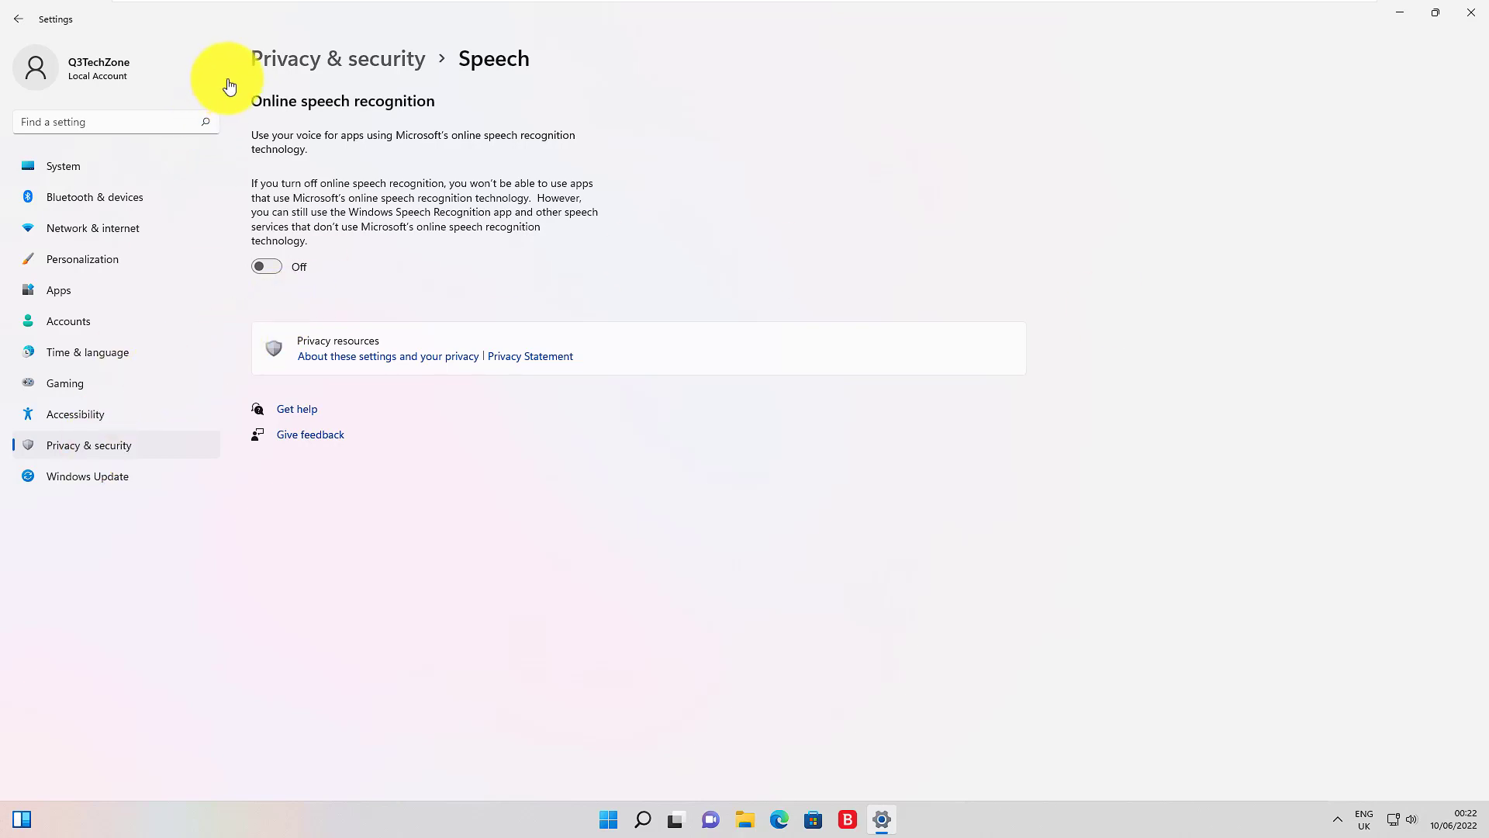
Step: Turn off the personal inking and typing dictionary under Inking & typing personalization
click(313, 68)
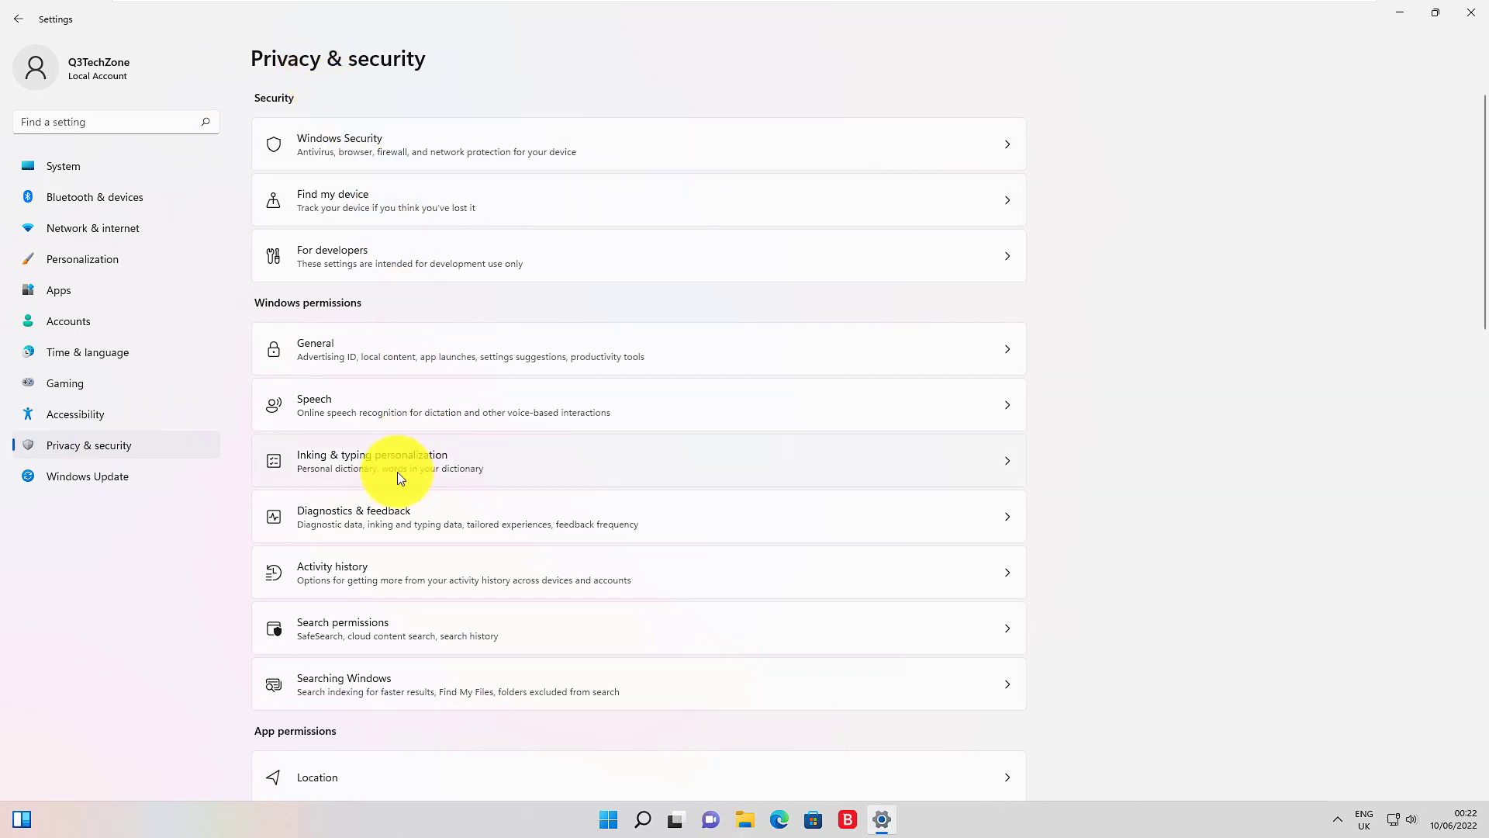
click(397, 473)
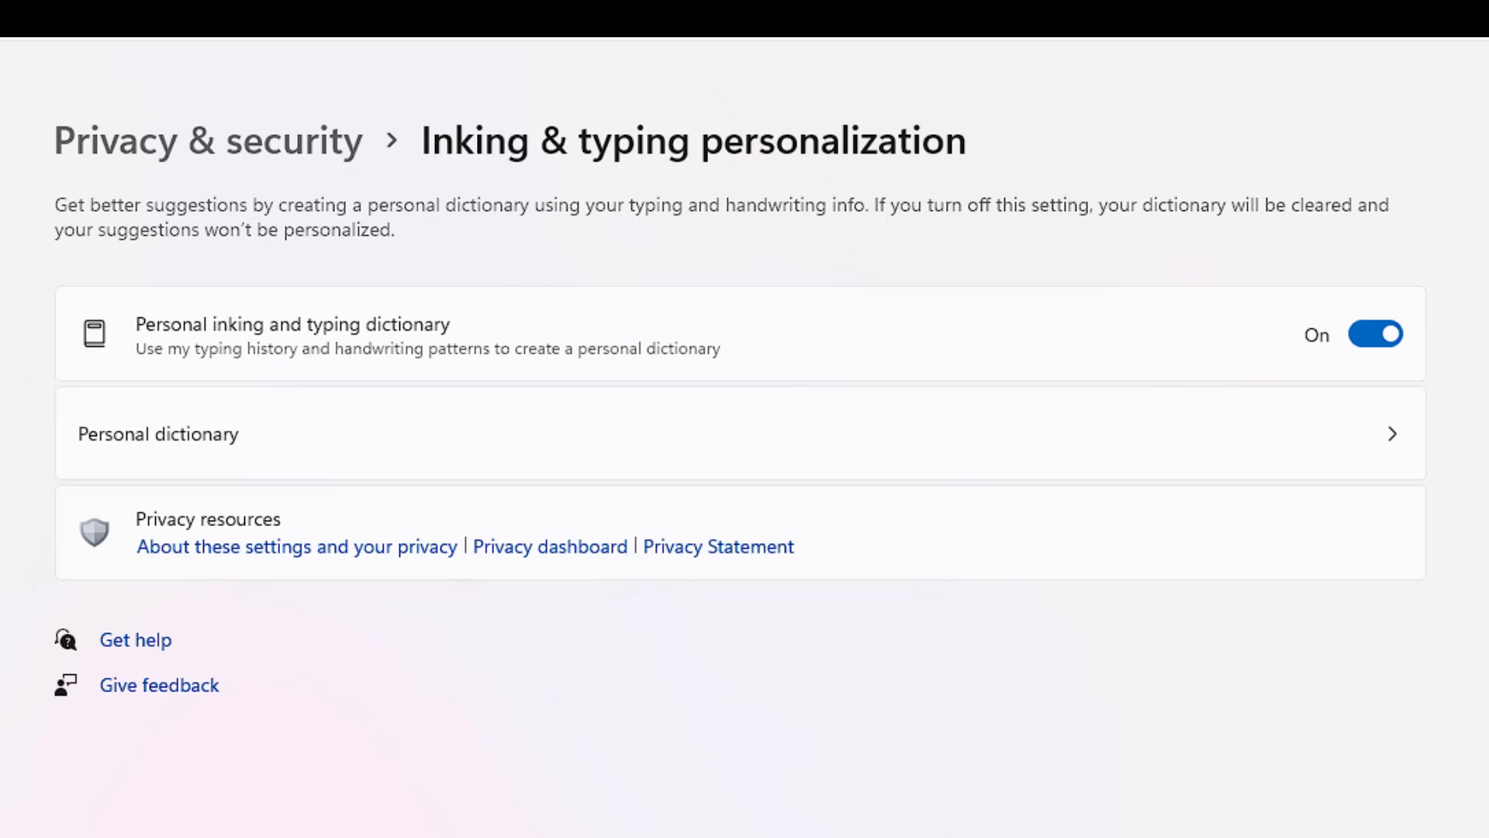
click(1367, 338)
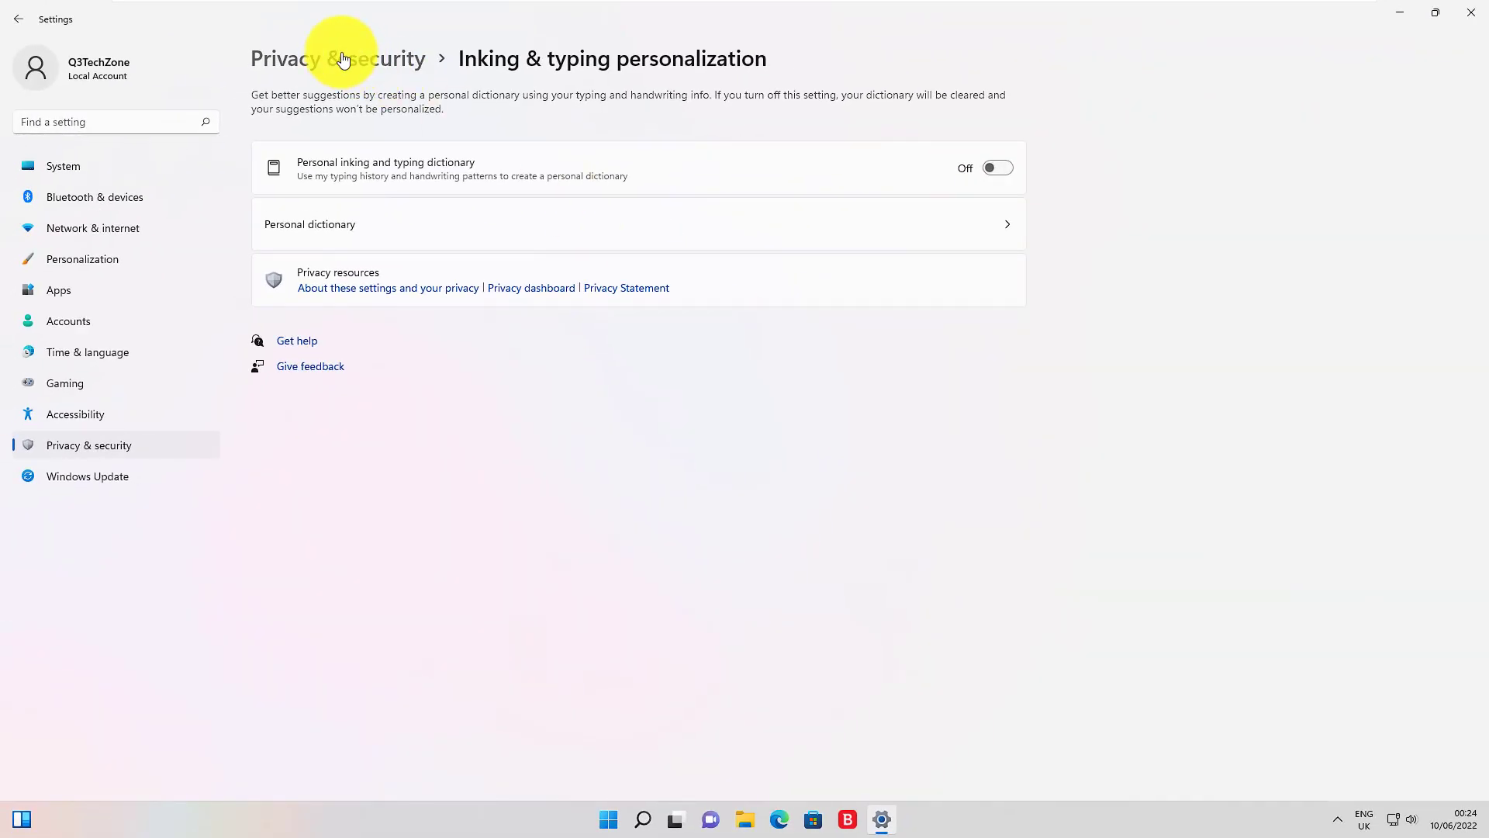
click(342, 59)
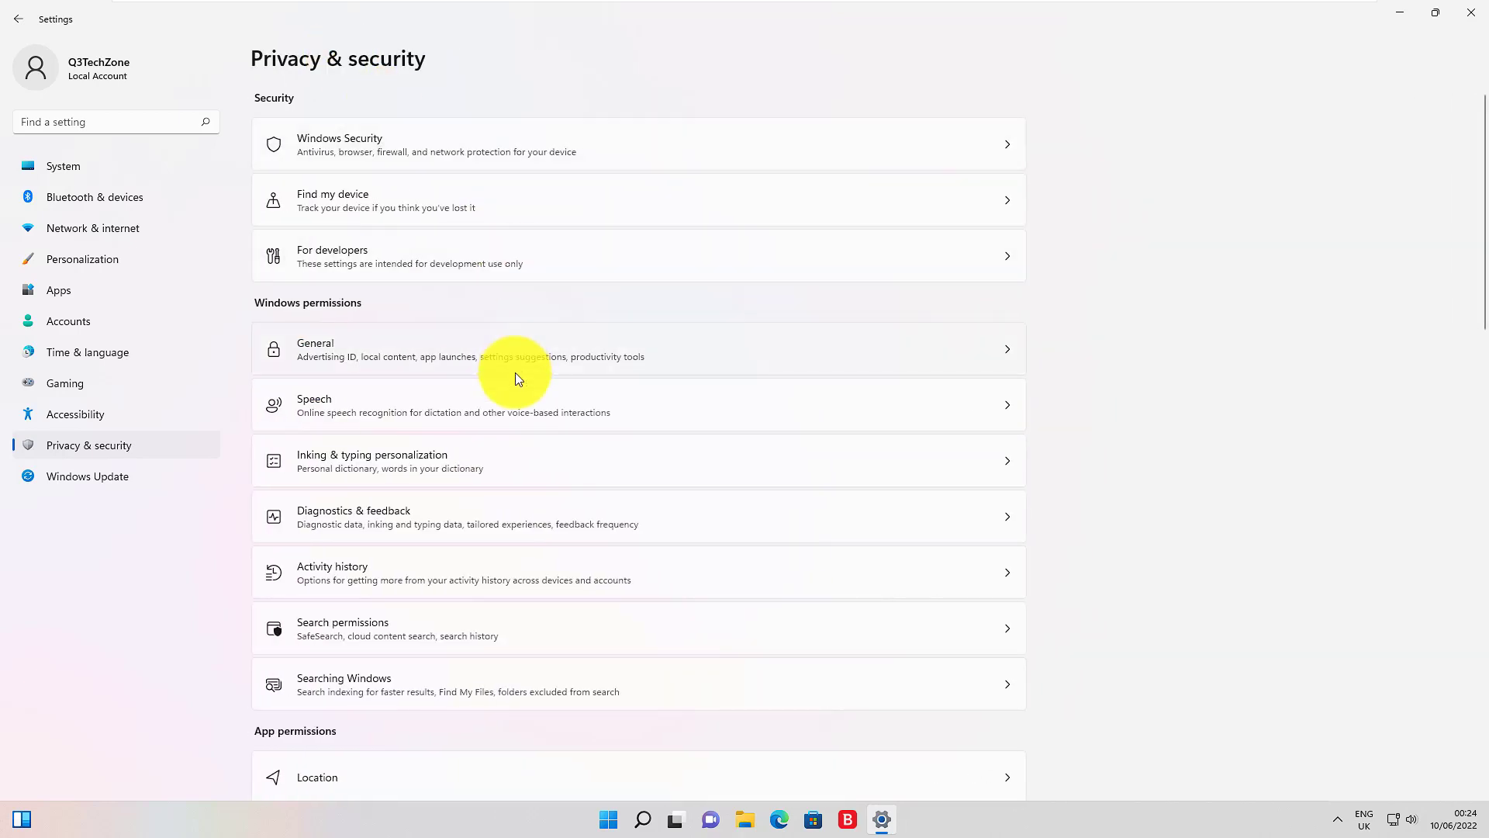
Step: In Diagnostics & feedback, confirm inking, tailored experiences and data viewer are off, then delete diagnostic data
click(397, 531)
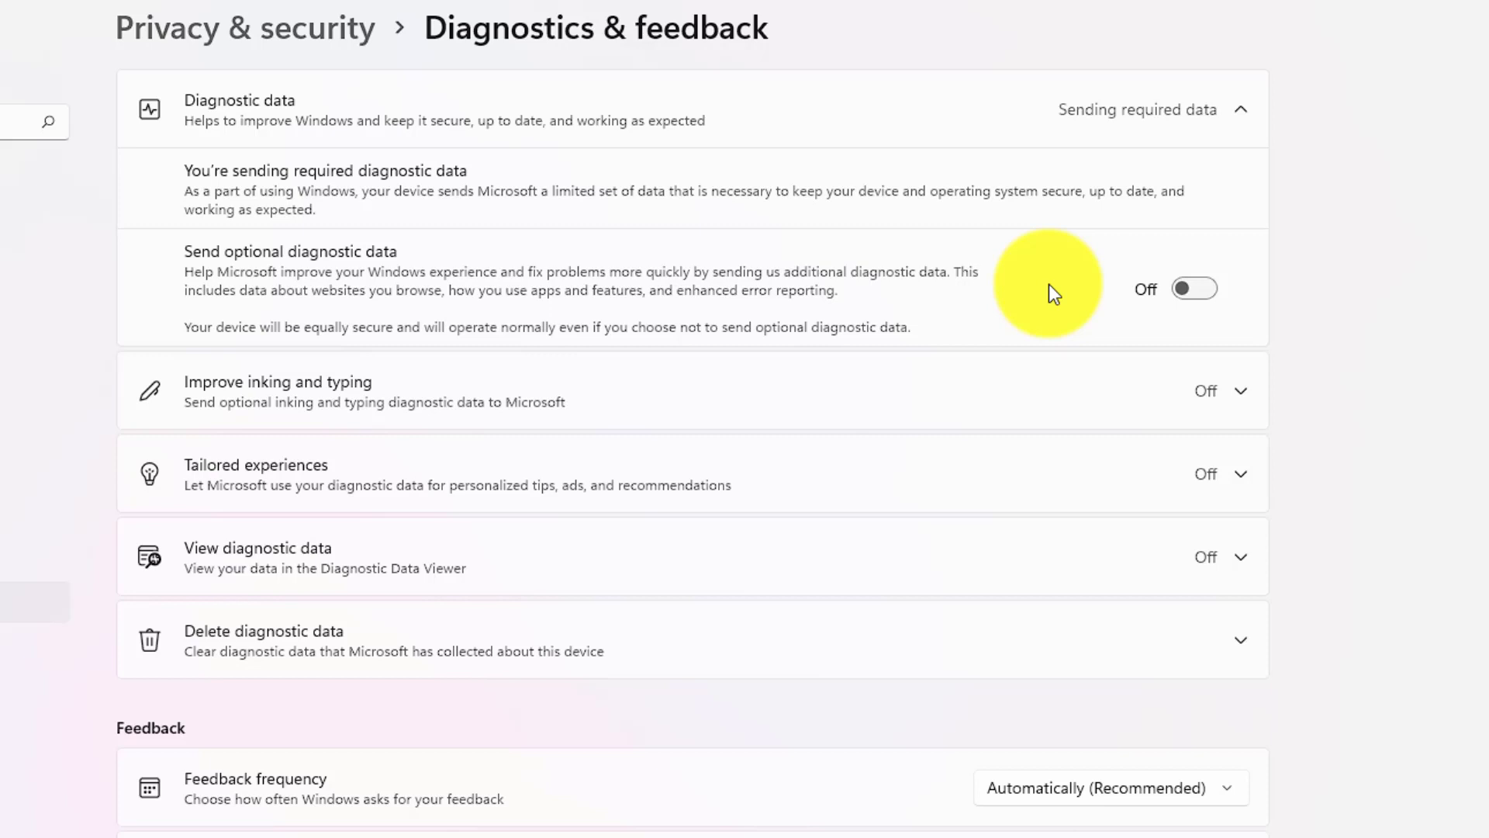
click(1212, 406)
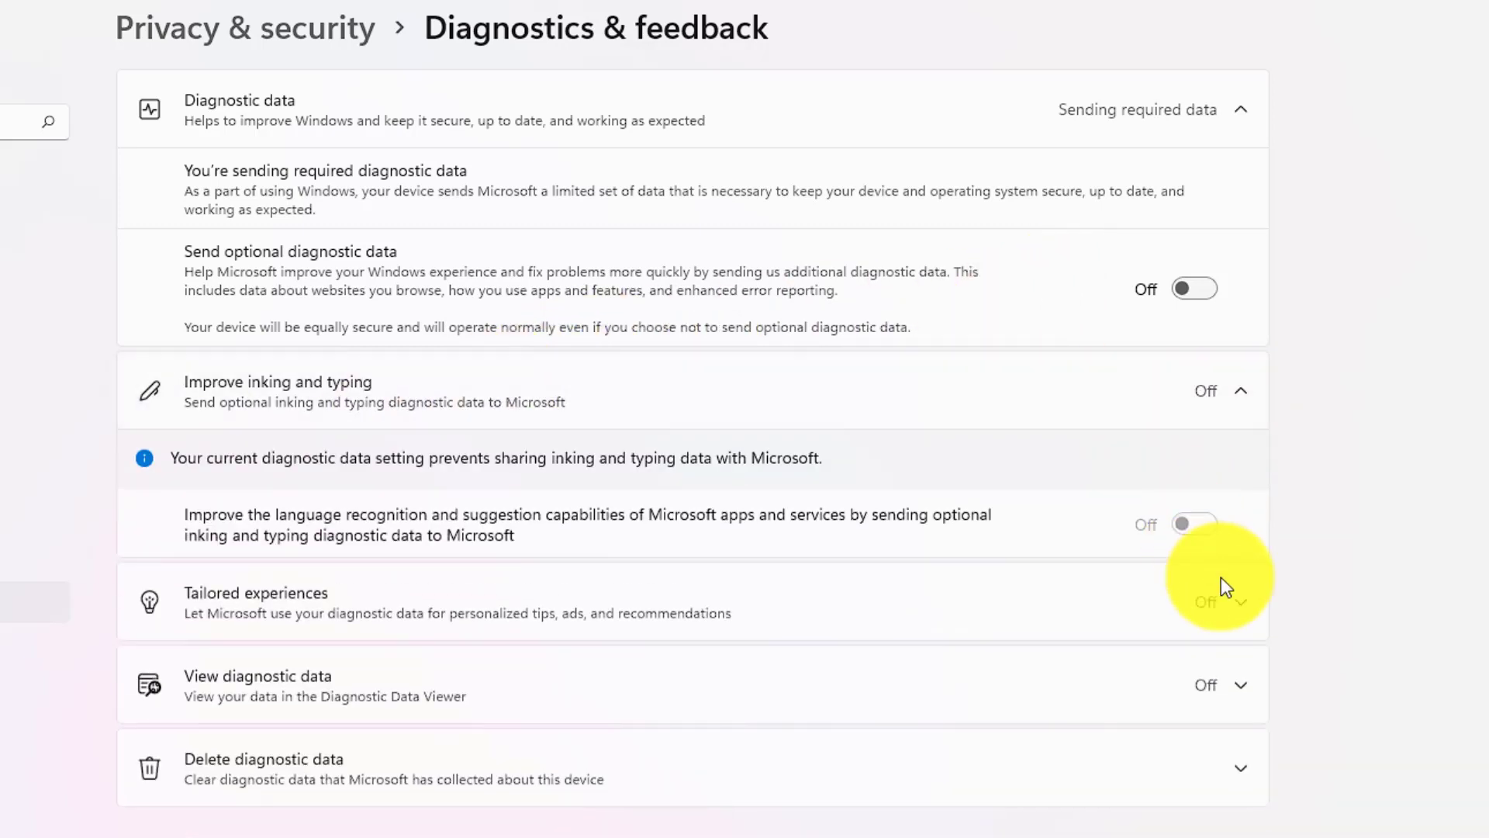
click(1237, 612)
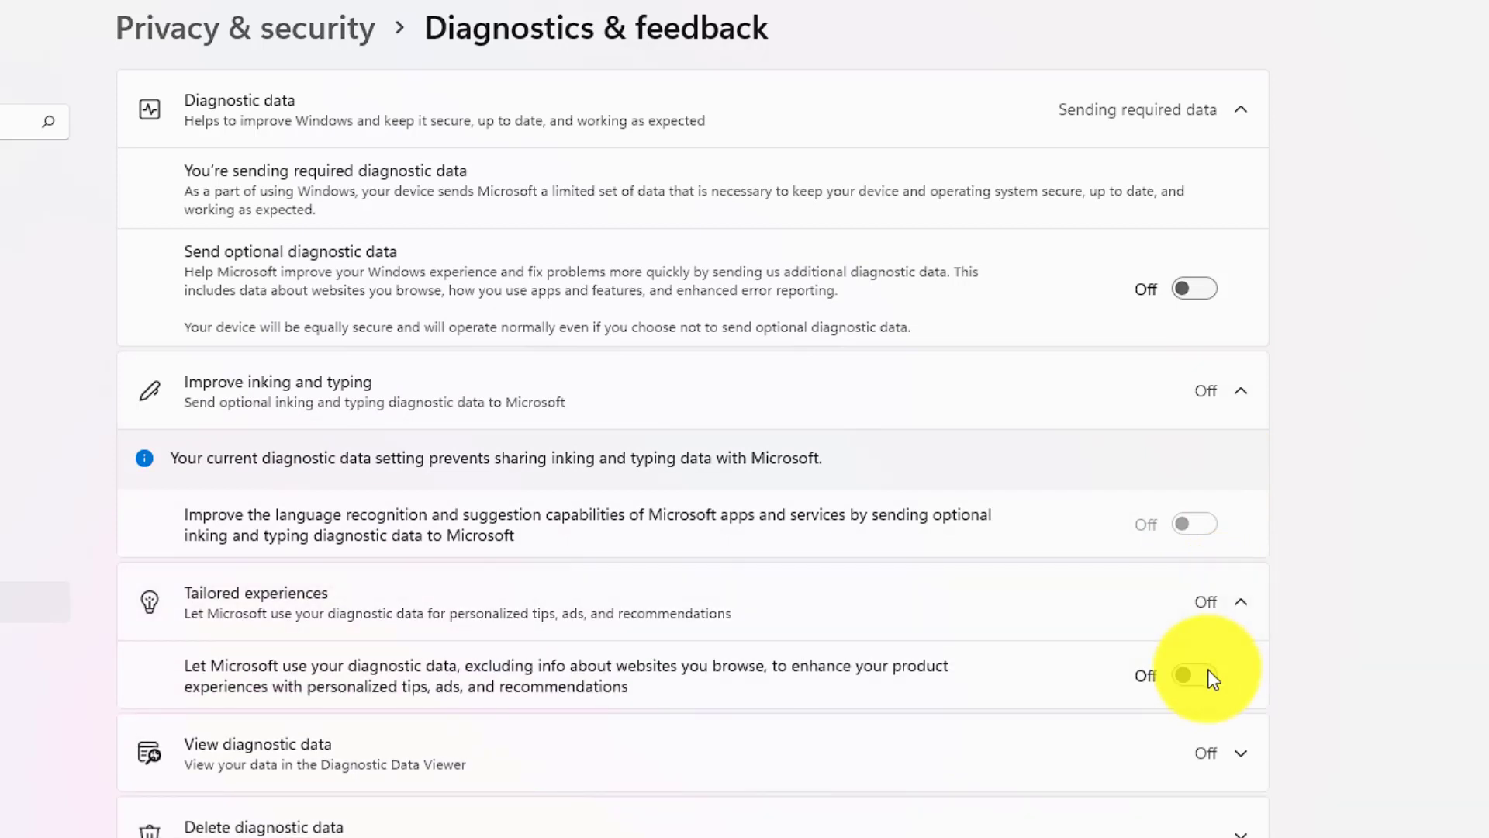
click(1241, 752)
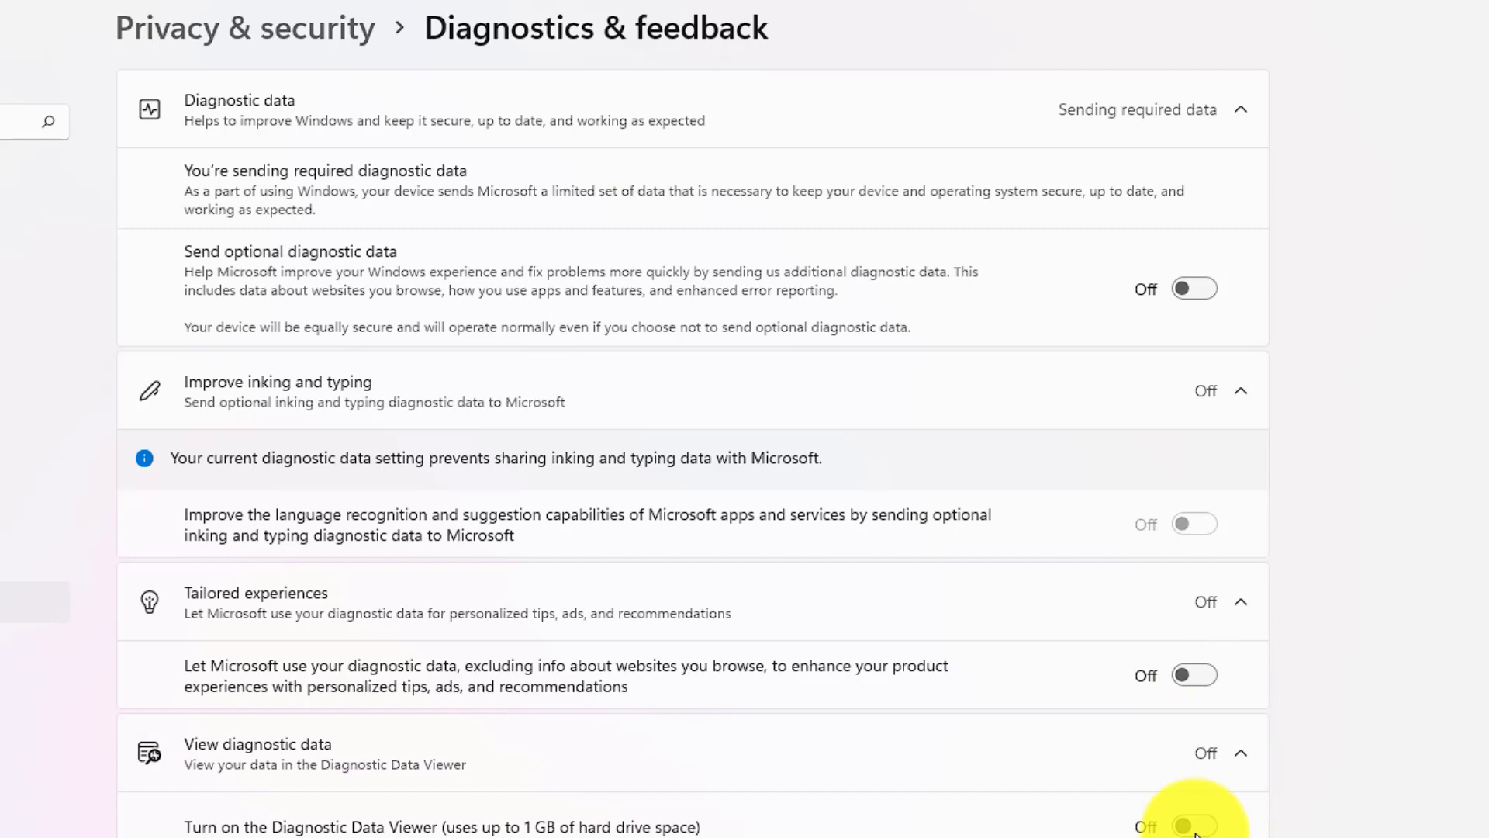
scroll(1194, 814, down, 3)
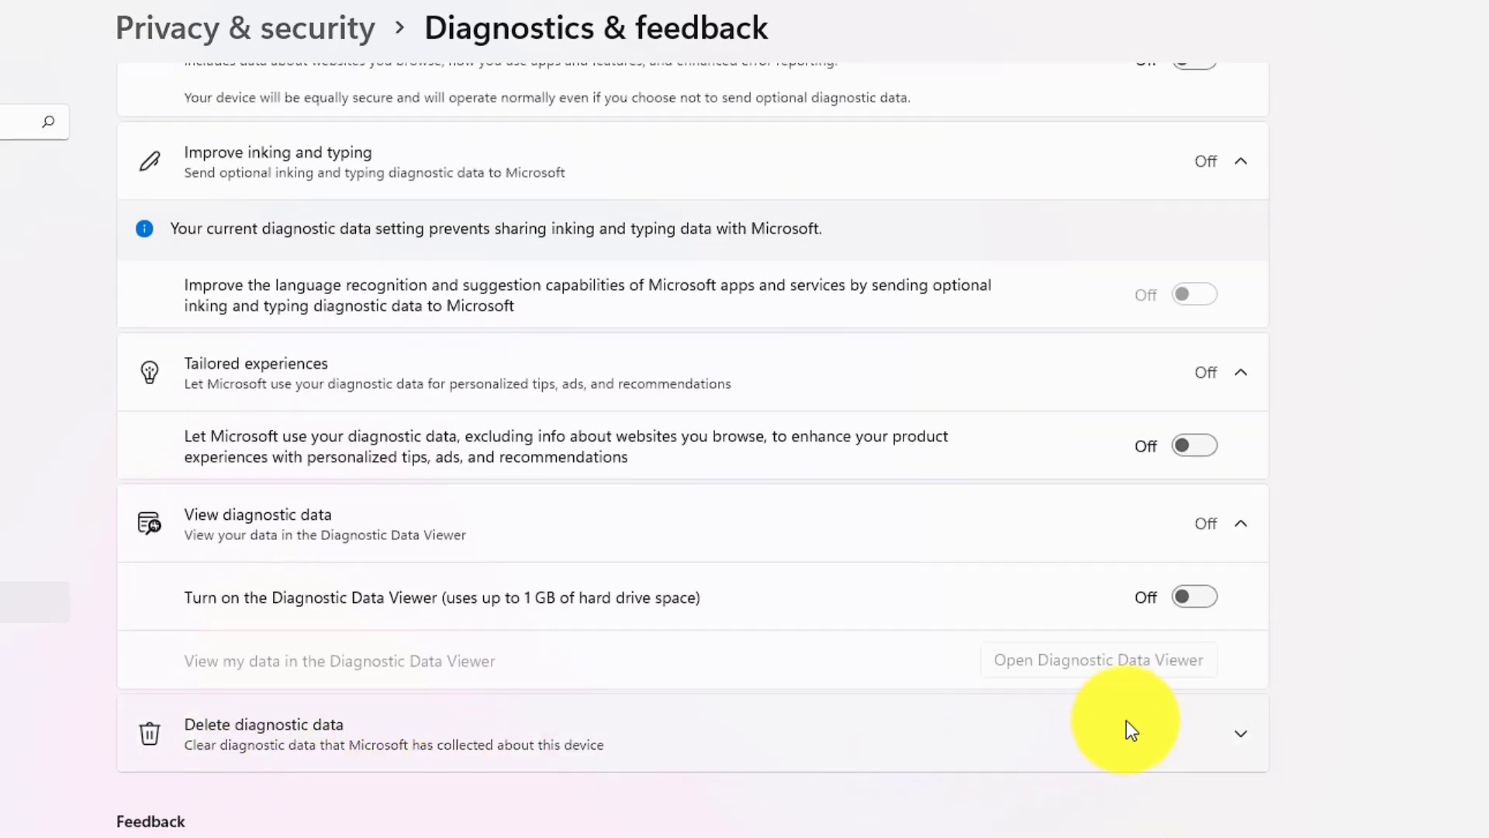
click(1243, 733)
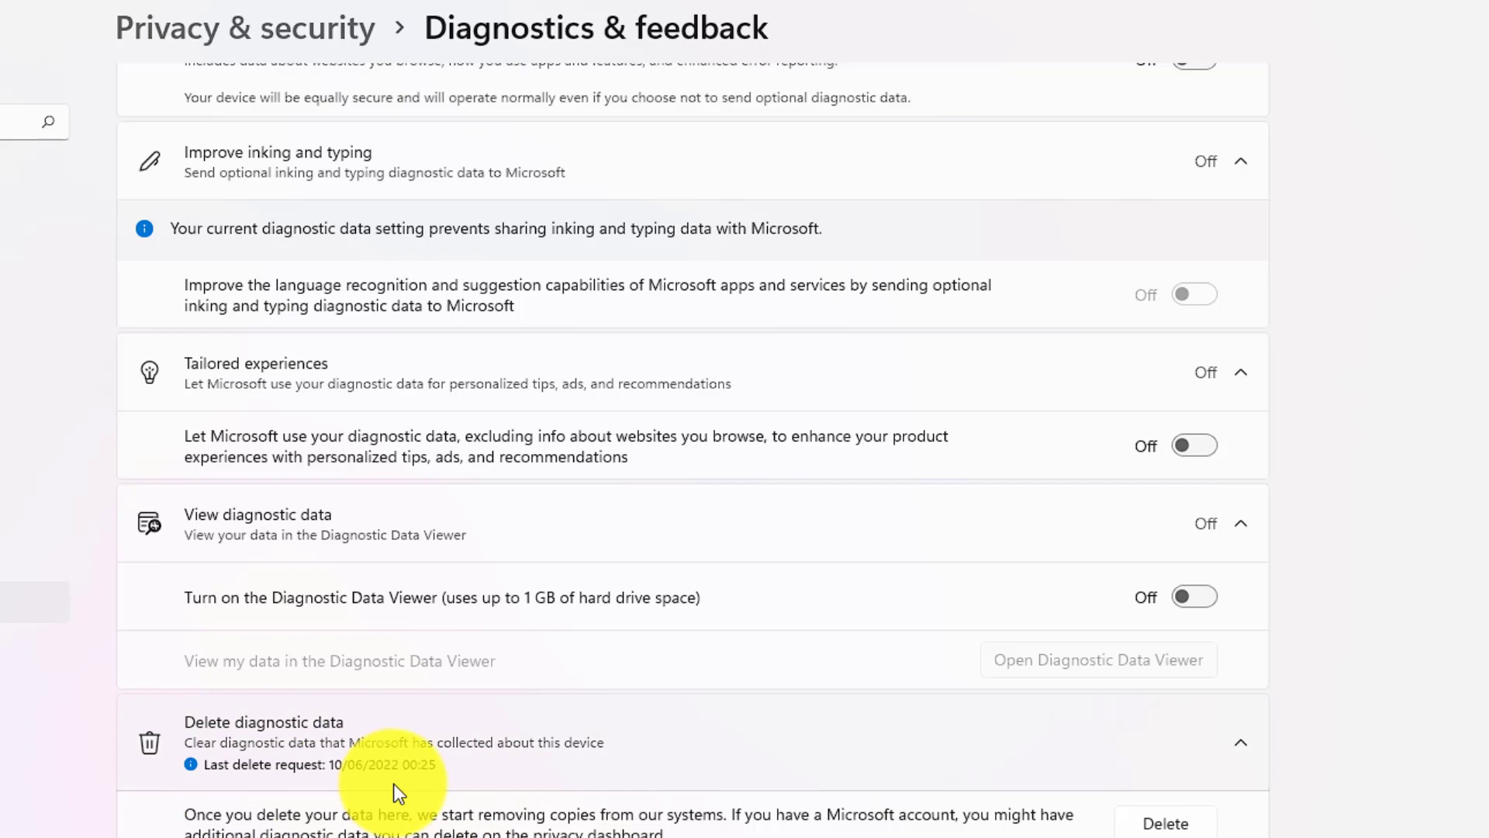
click(245, 28)
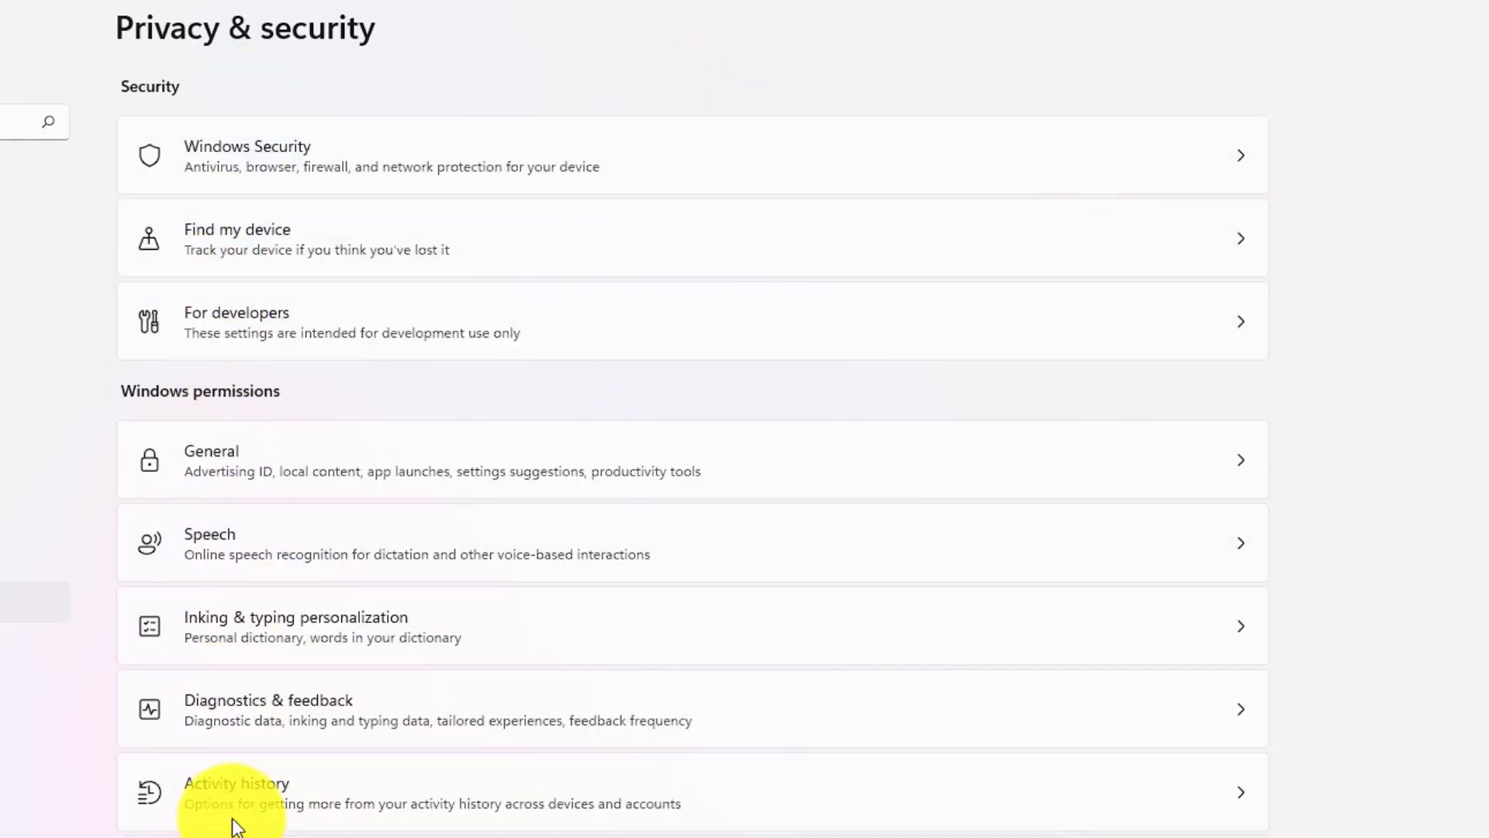
Step: Stop storing activity history on this device
click(225, 807)
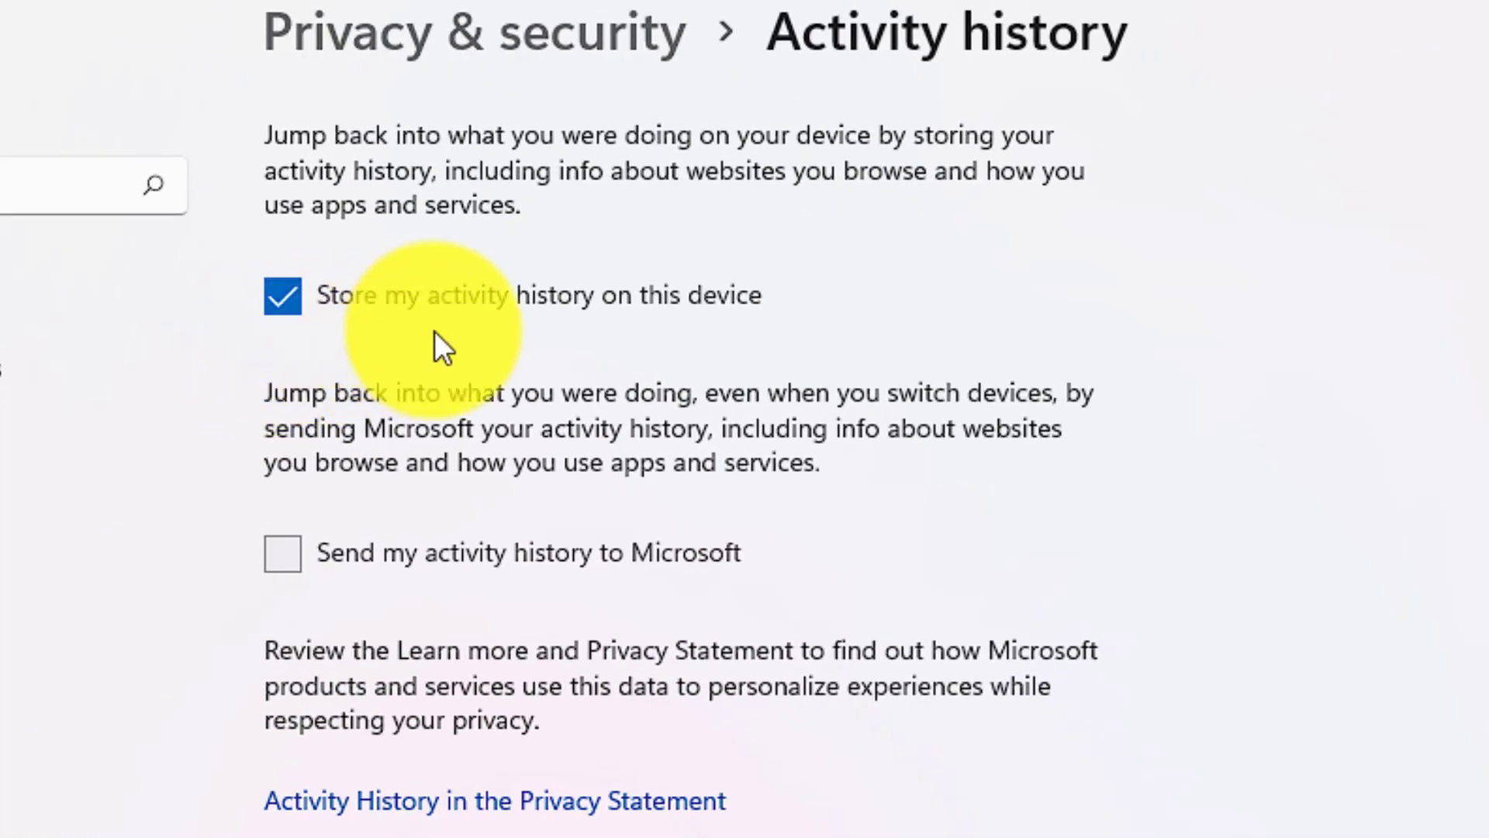
click(278, 299)
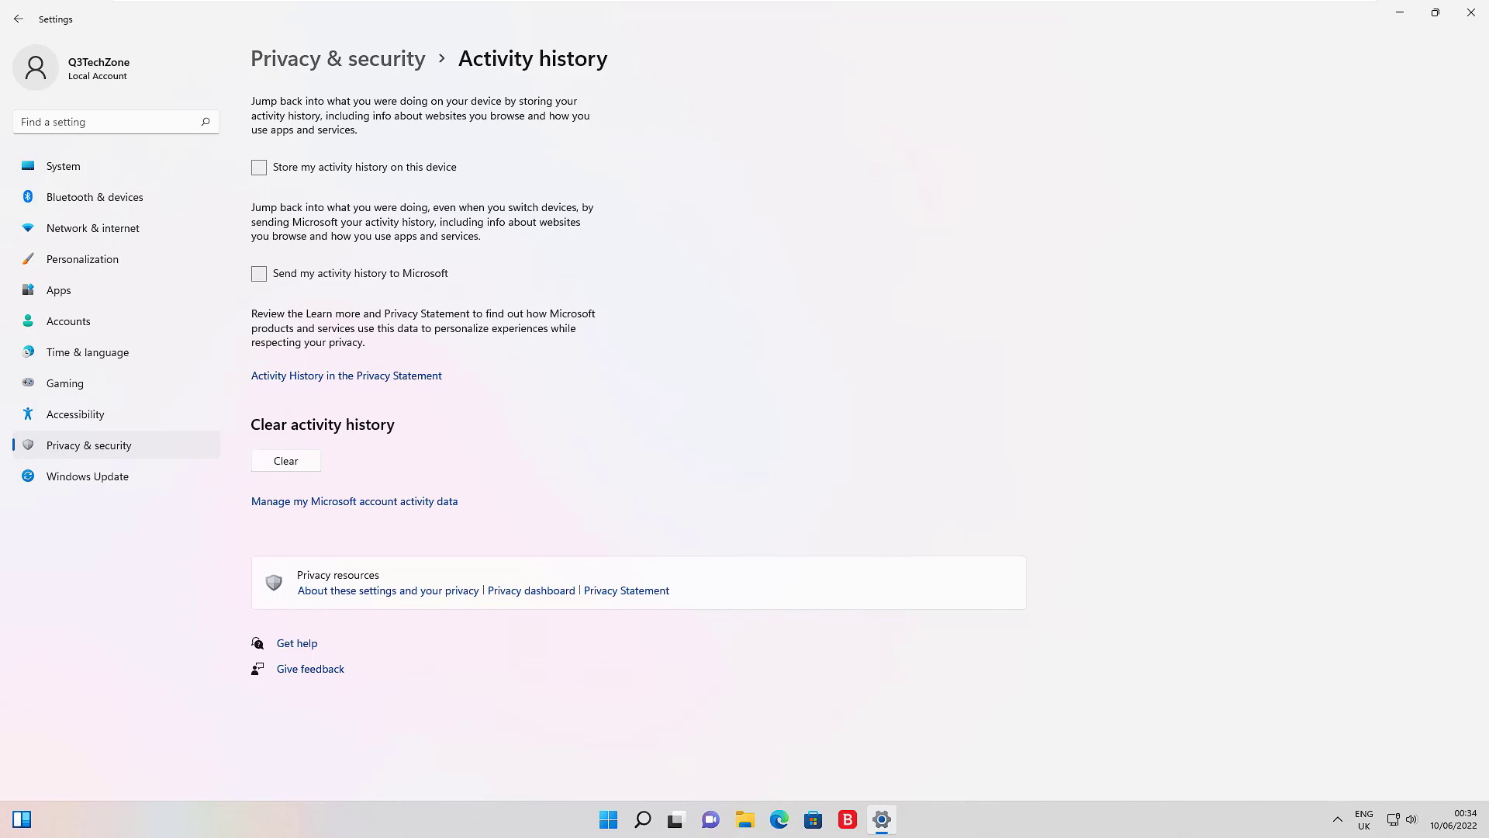
click(332, 62)
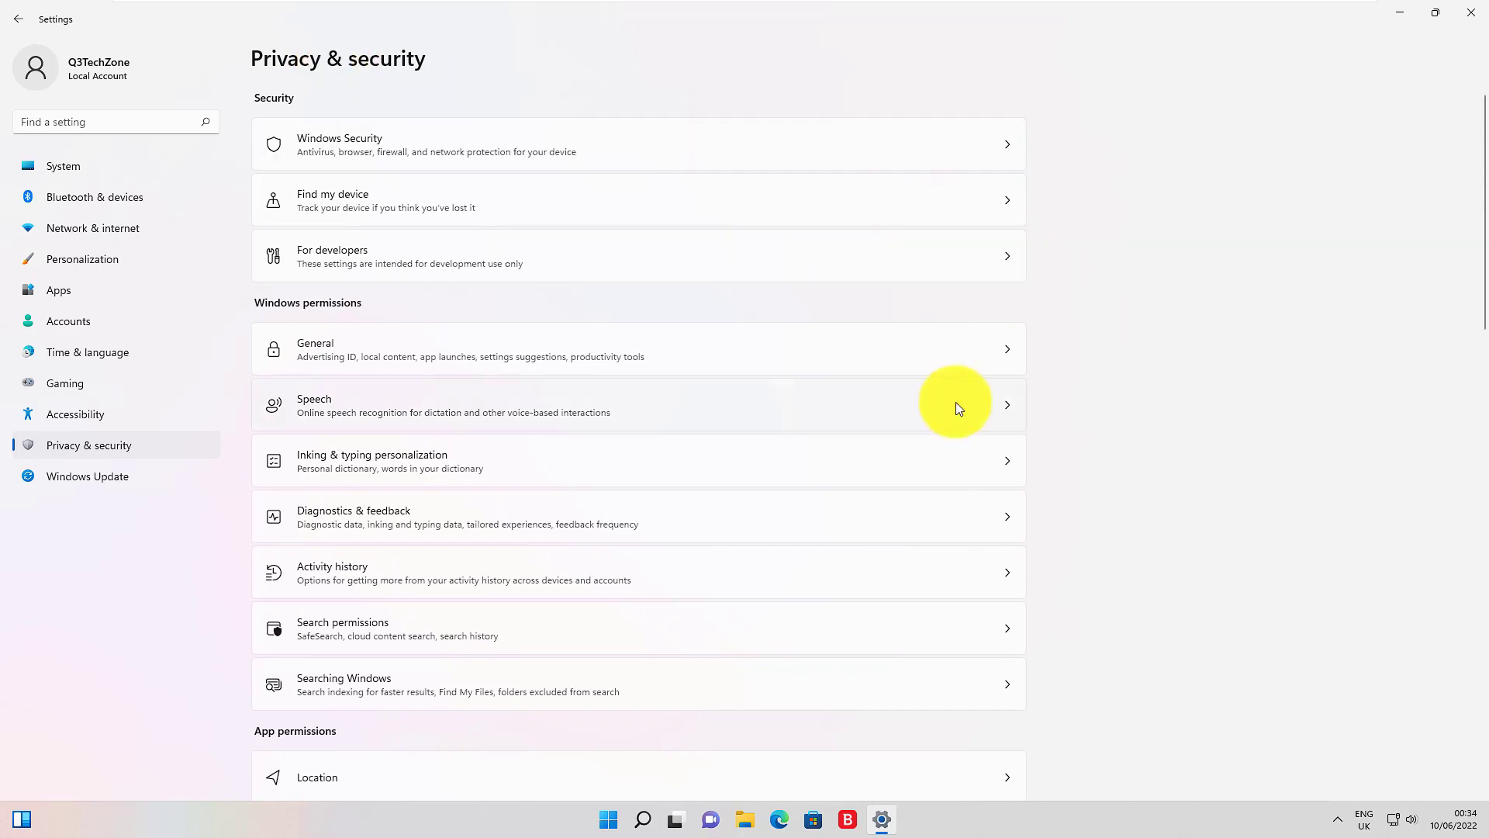
Step: Scroll through the Privacy & security page to review the App permissions categories
scroll(891, 245, down, 6)
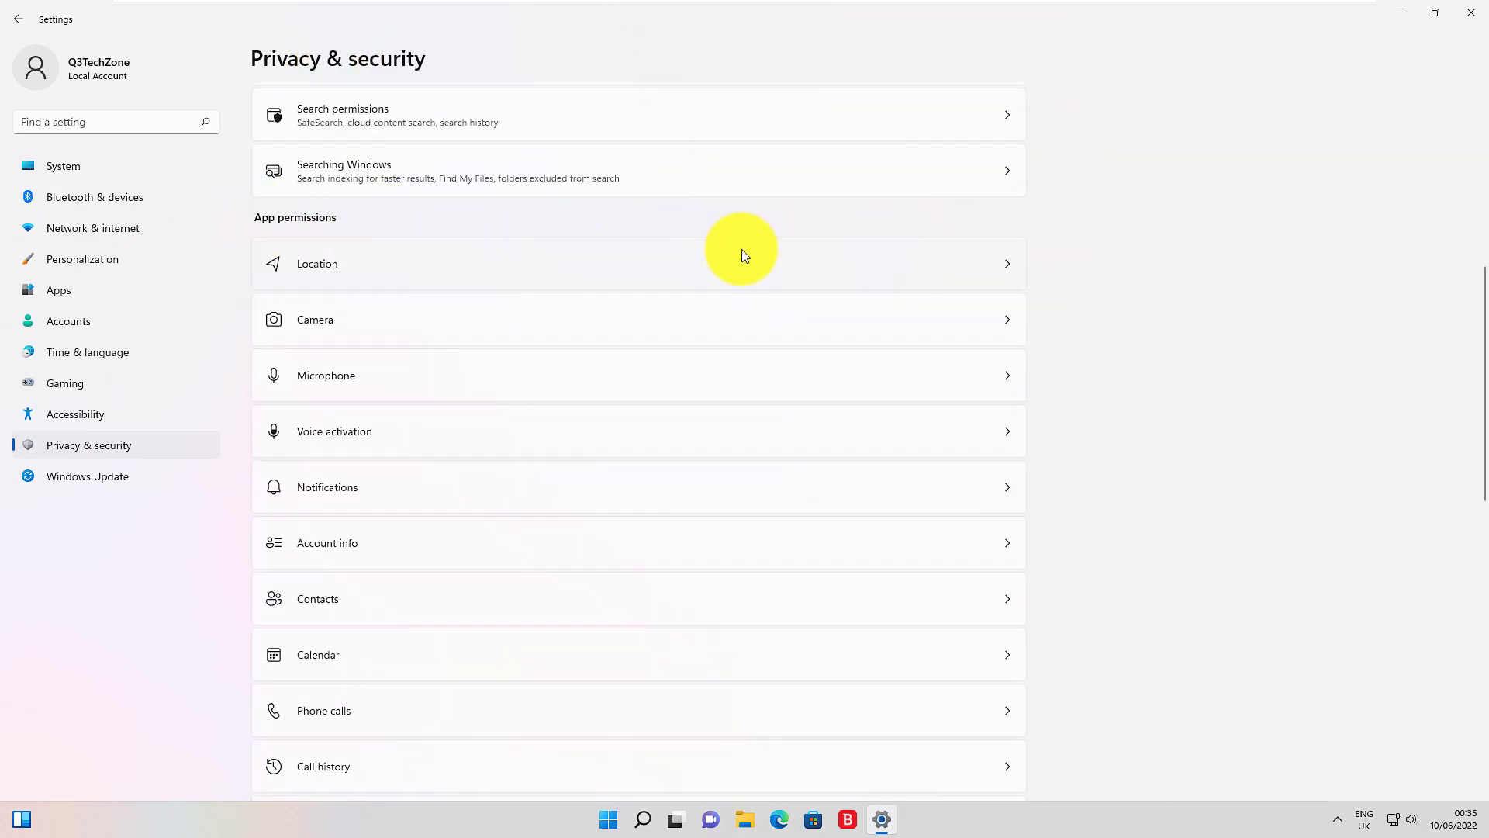
scroll(742, 250, down, 7)
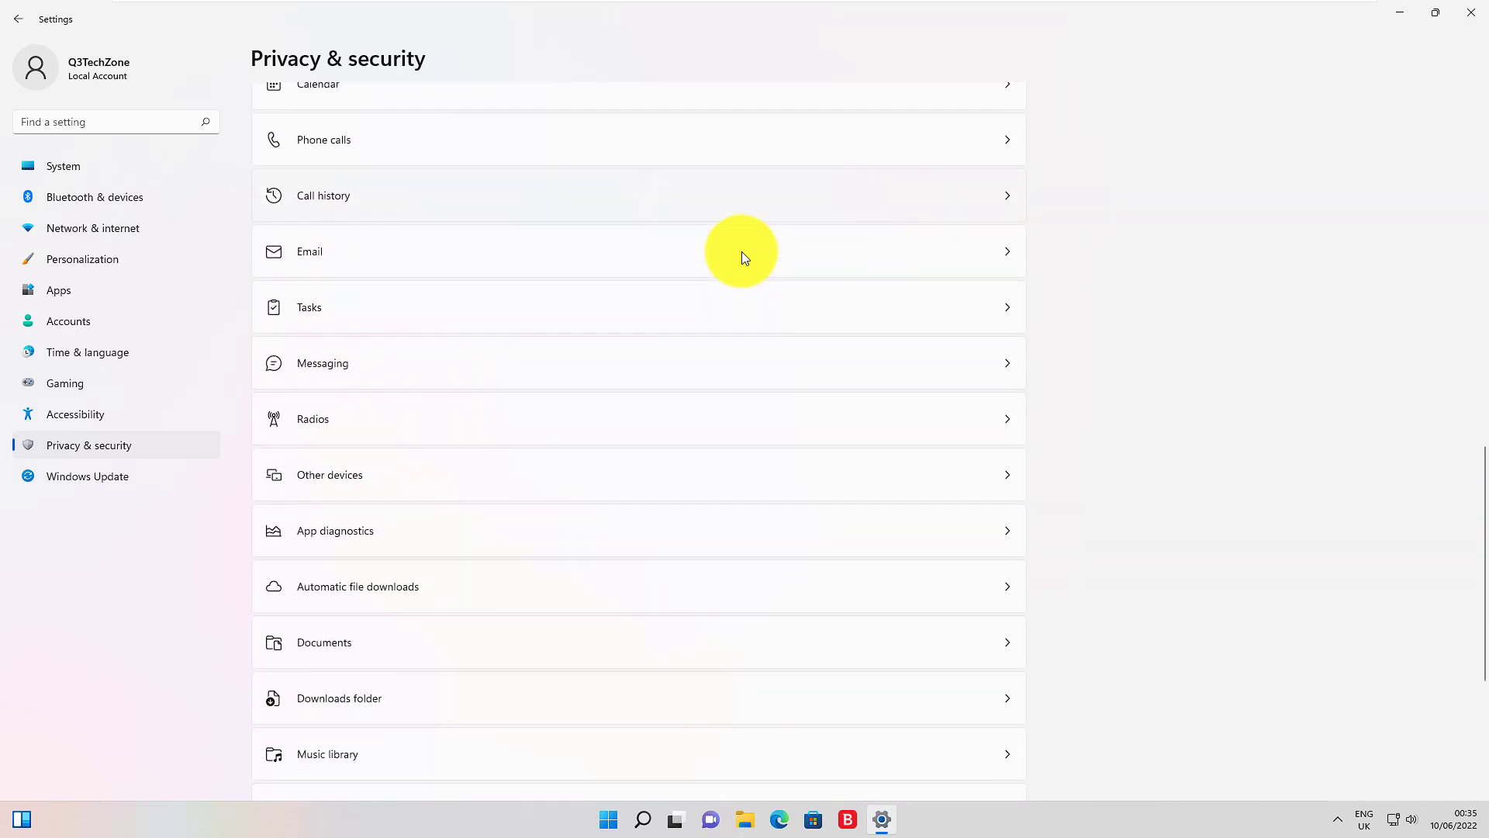
scroll(741, 251, down, 4)
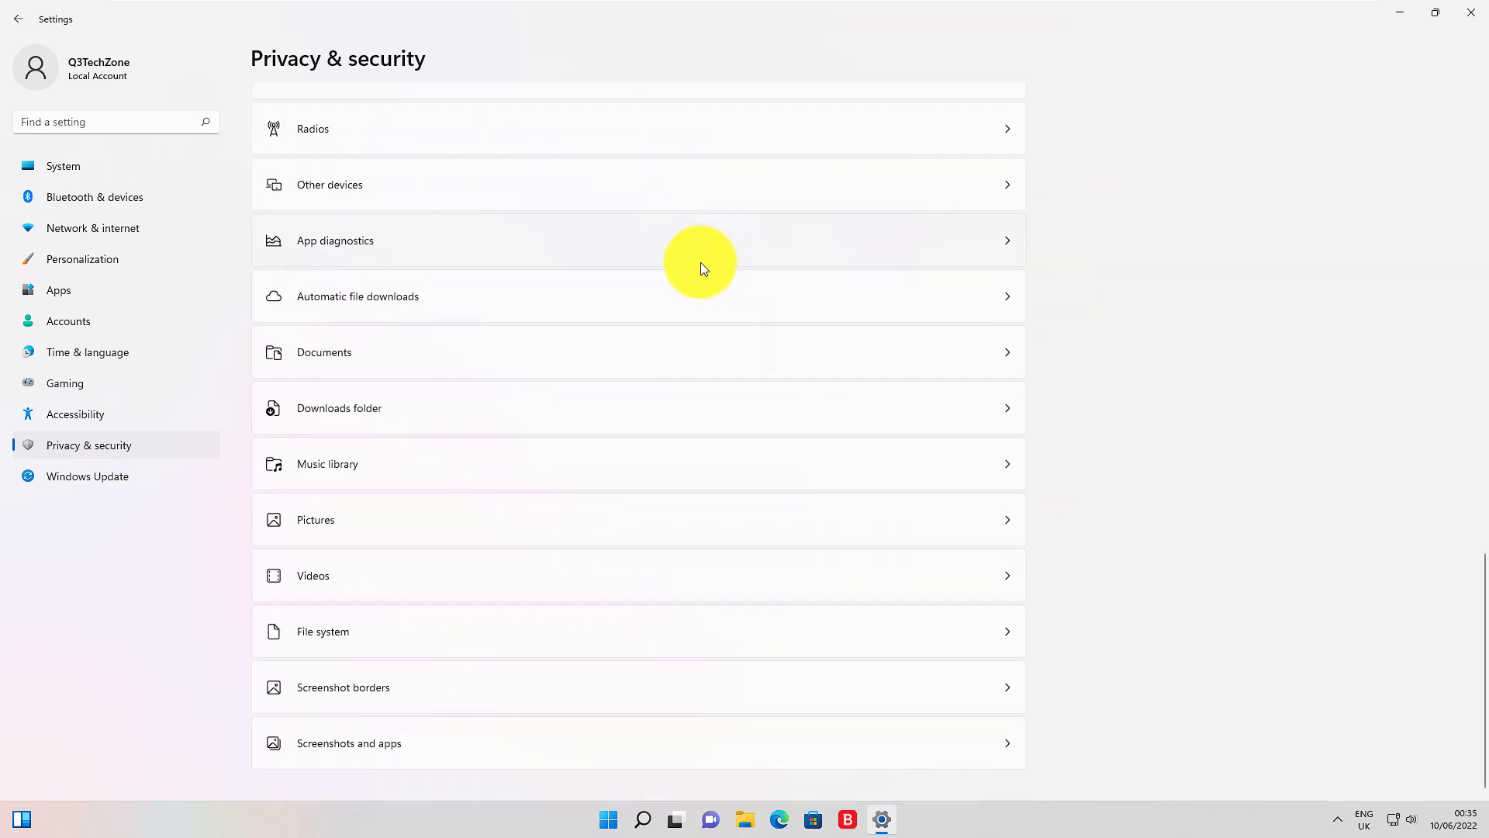
scroll(695, 263, up, 11)
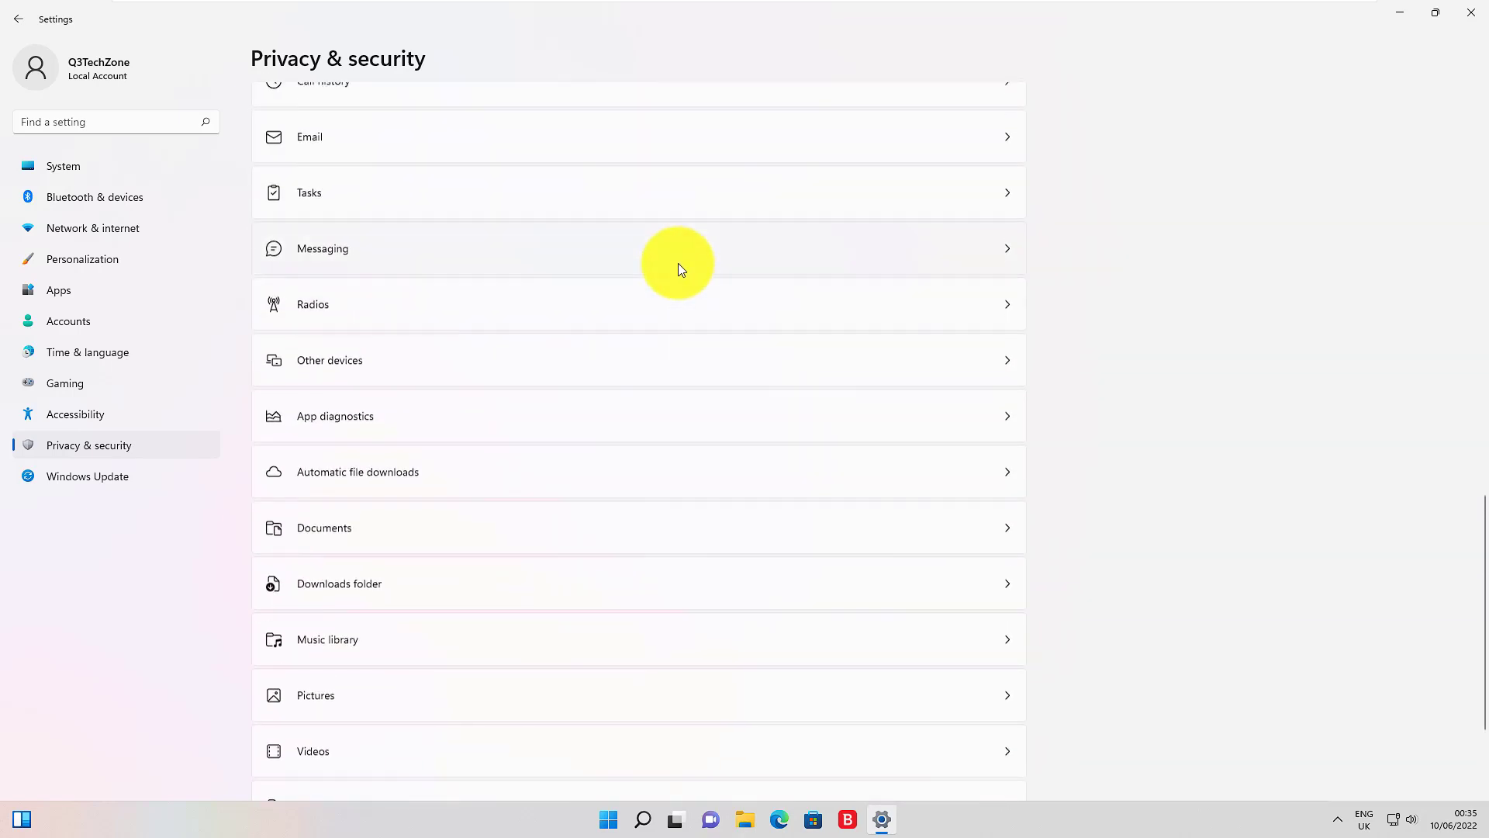
scroll(681, 263, up, 2)
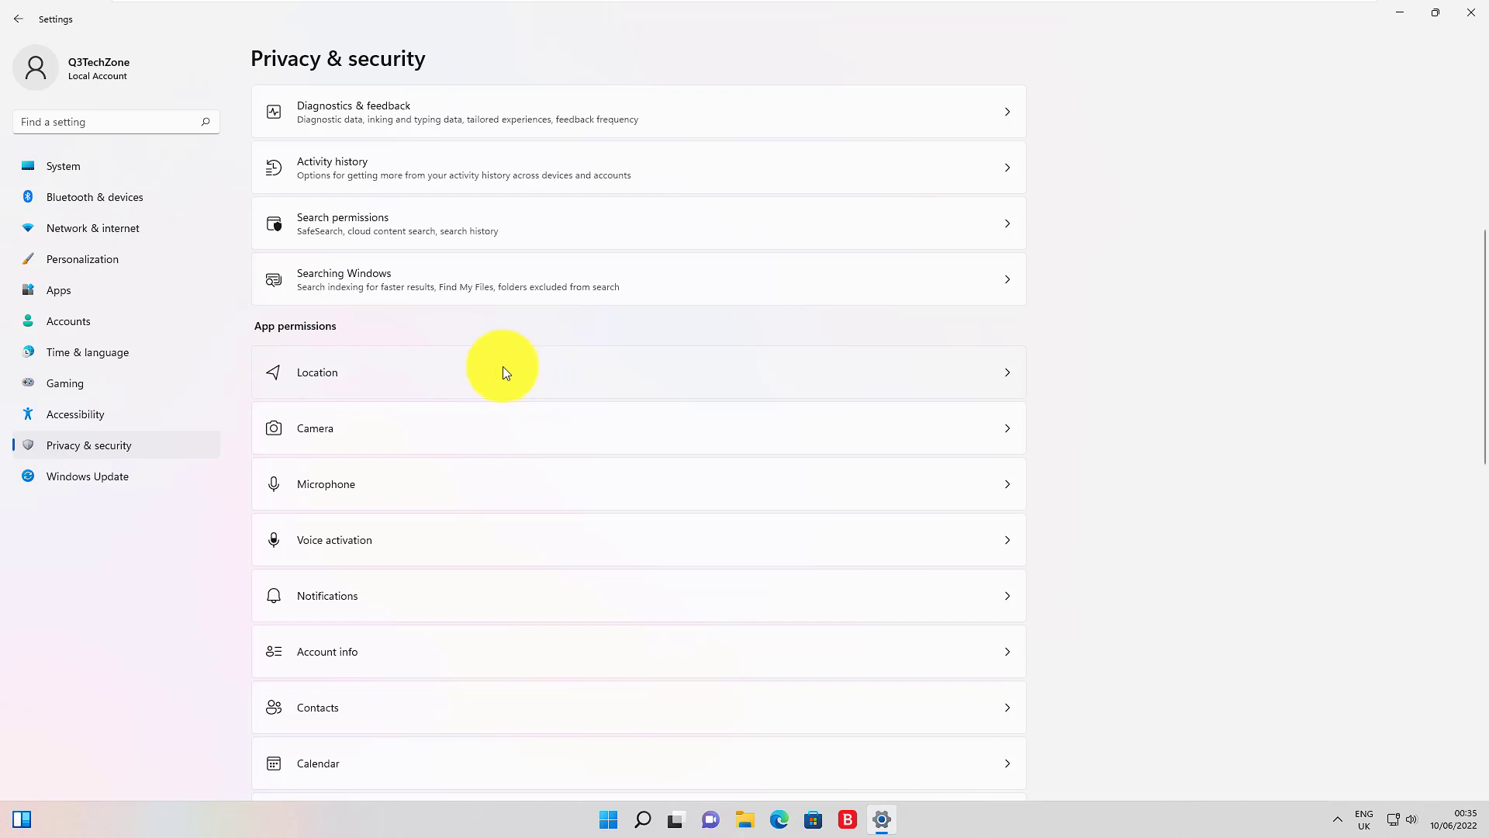
click(442, 373)
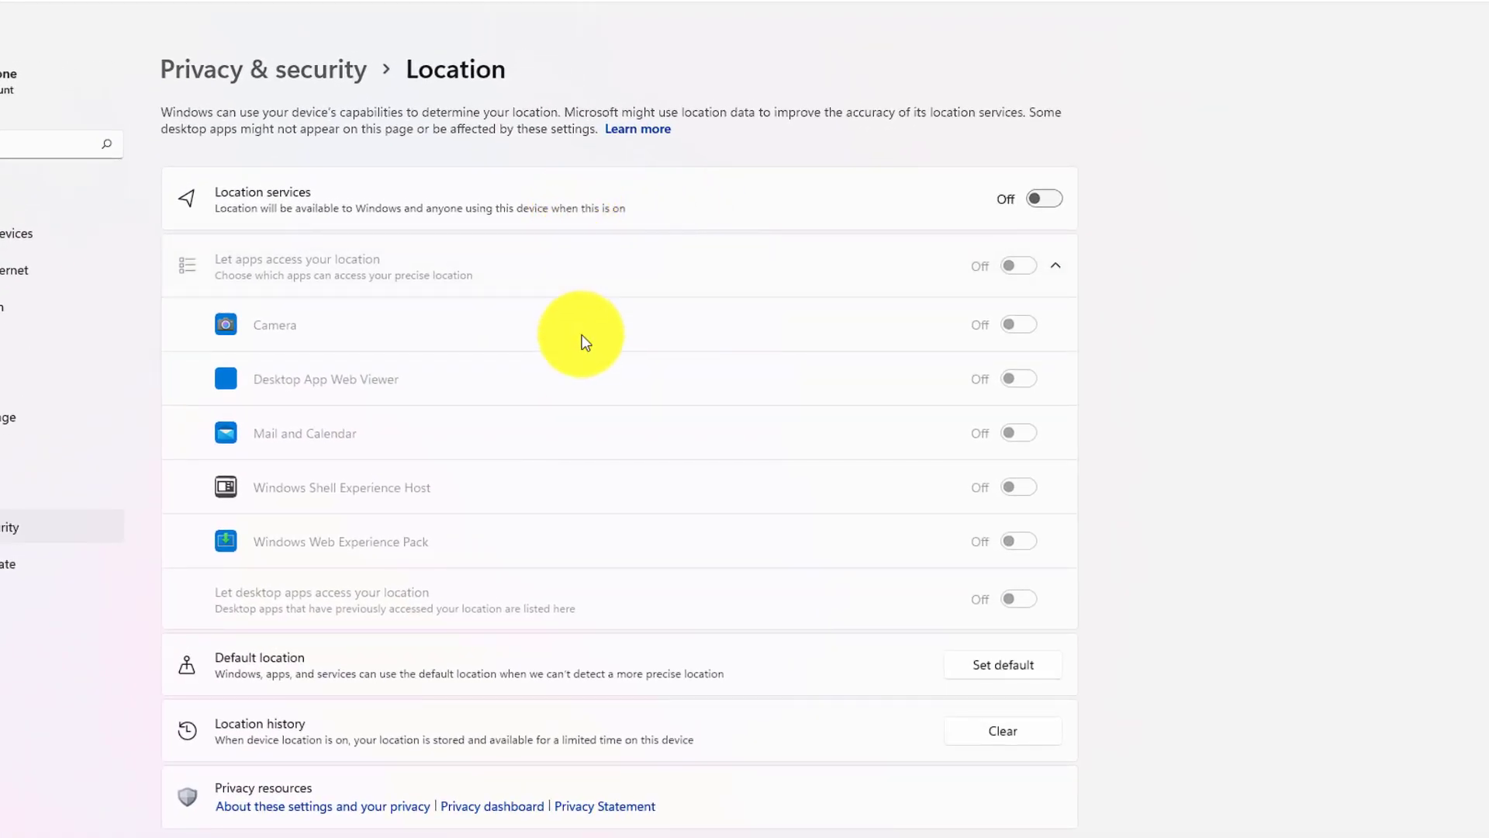
click(1053, 203)
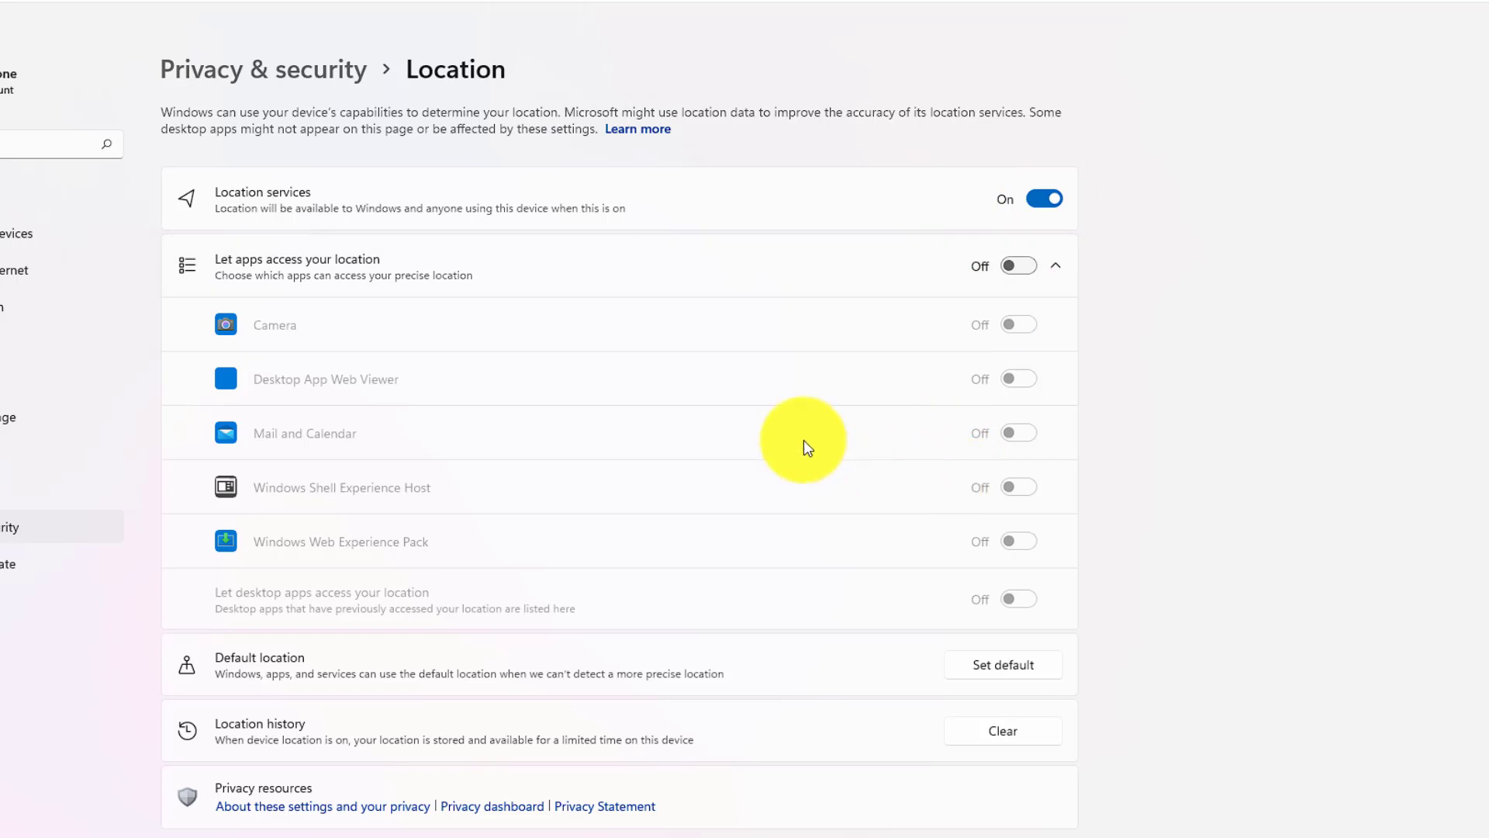
click(1035, 198)
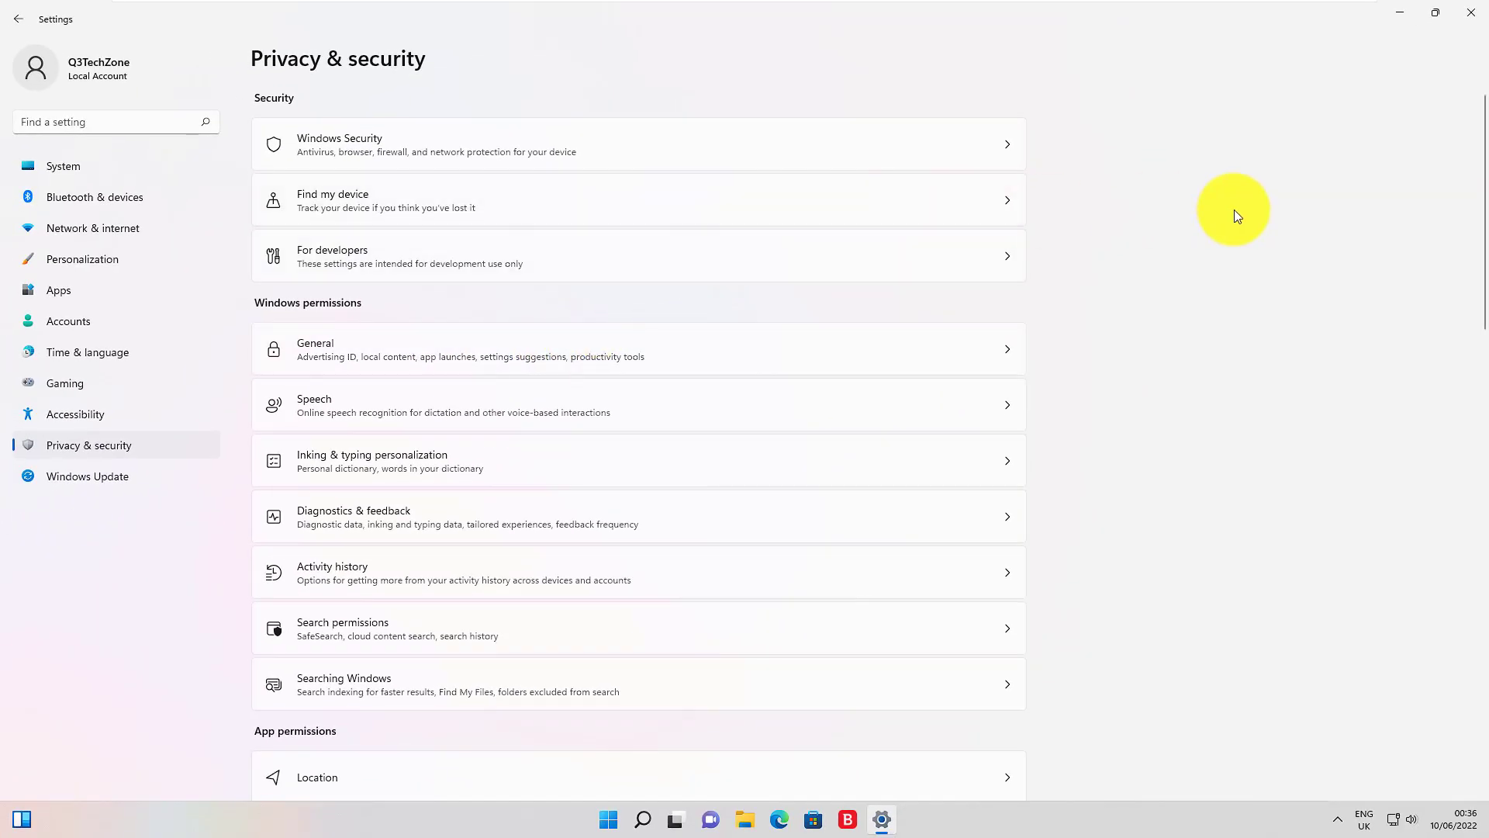
Step: Block microphone use for Cortana, Feedback Hub and Microsoft Store, then switch Microphone access Off
scroll(974, 289, down, 5)
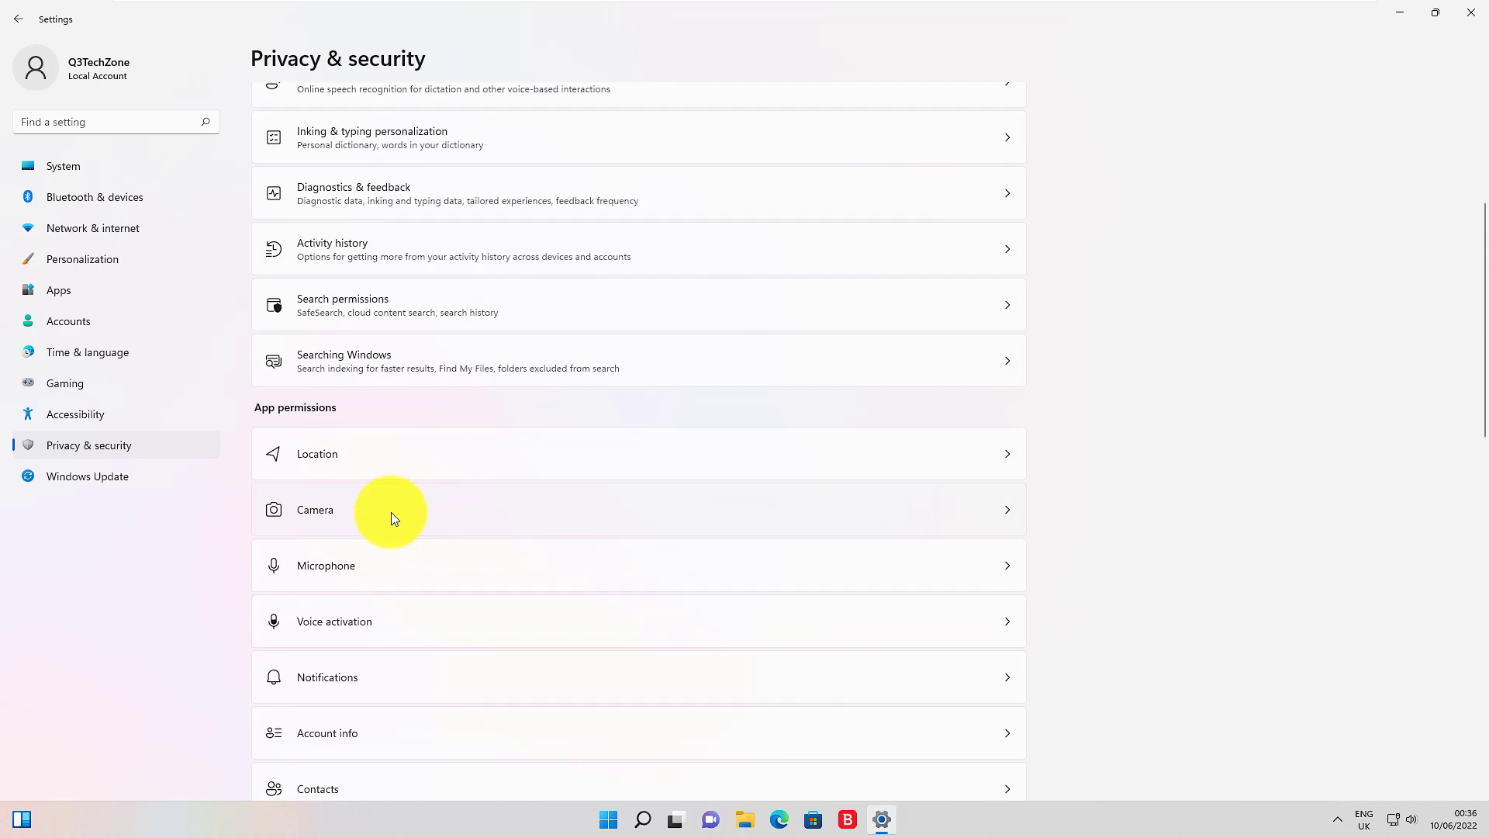
click(383, 557)
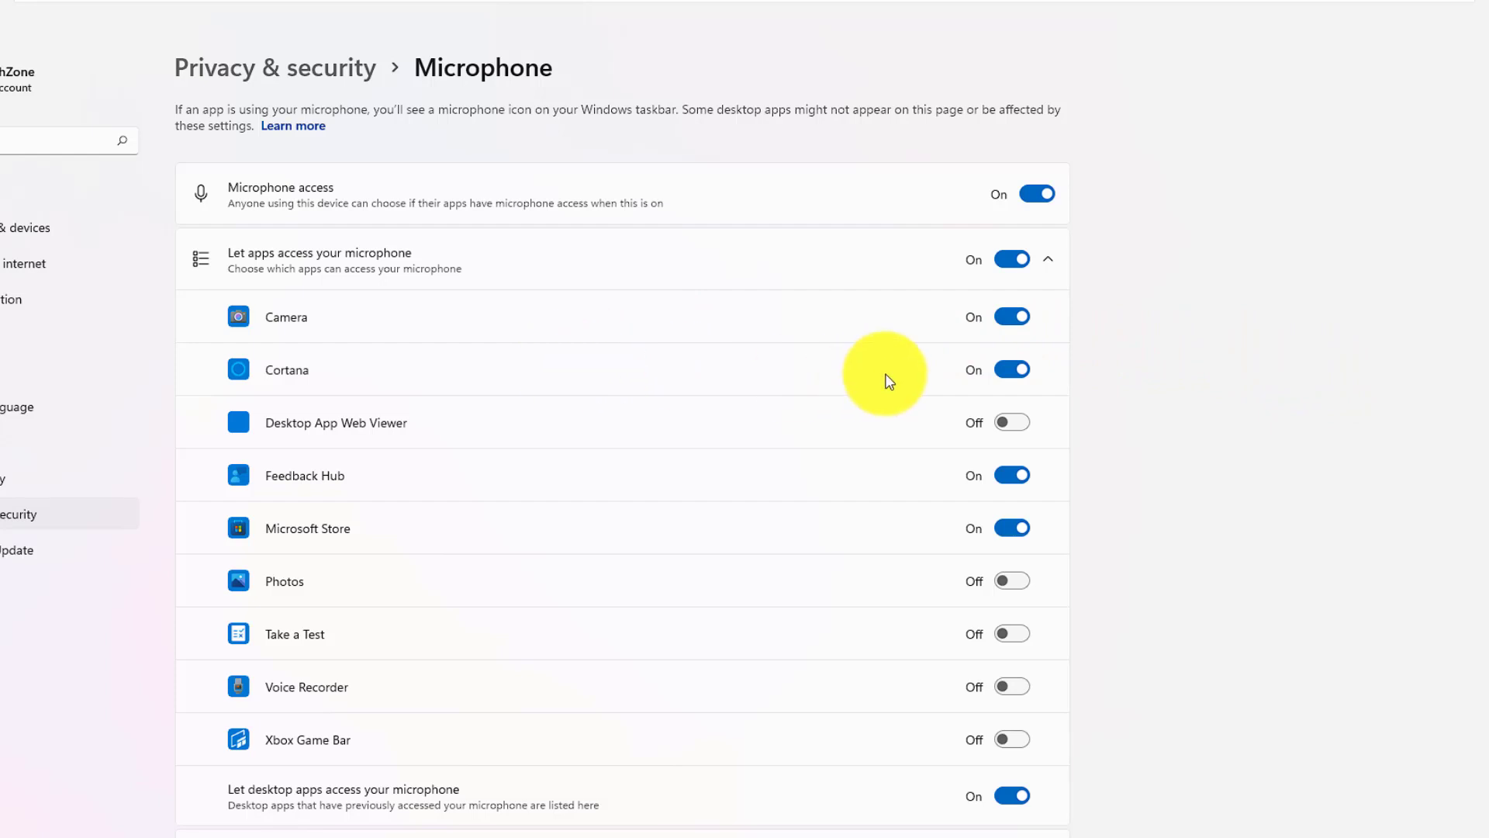
click(1012, 370)
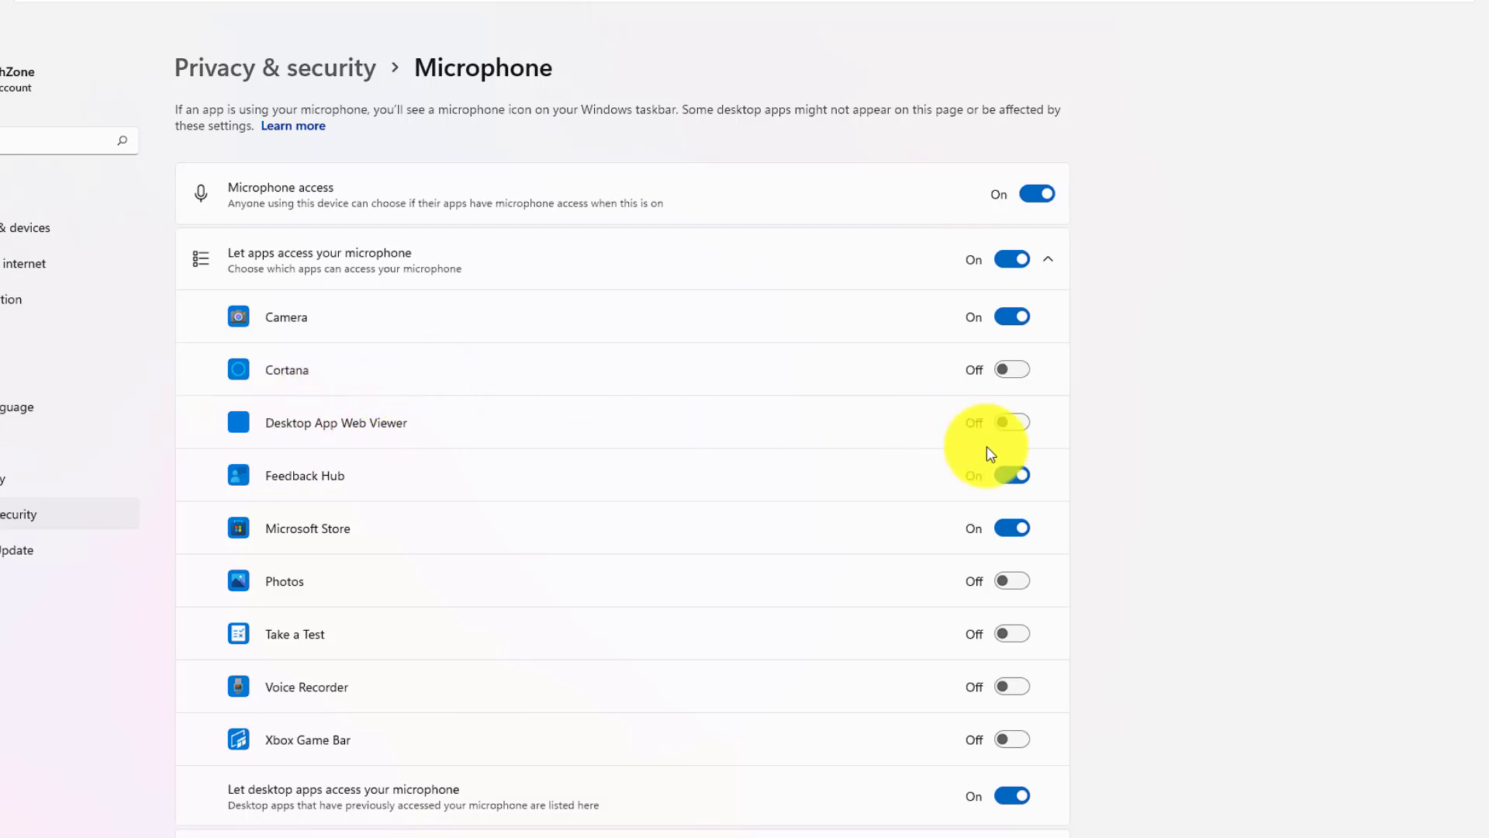
click(1018, 485)
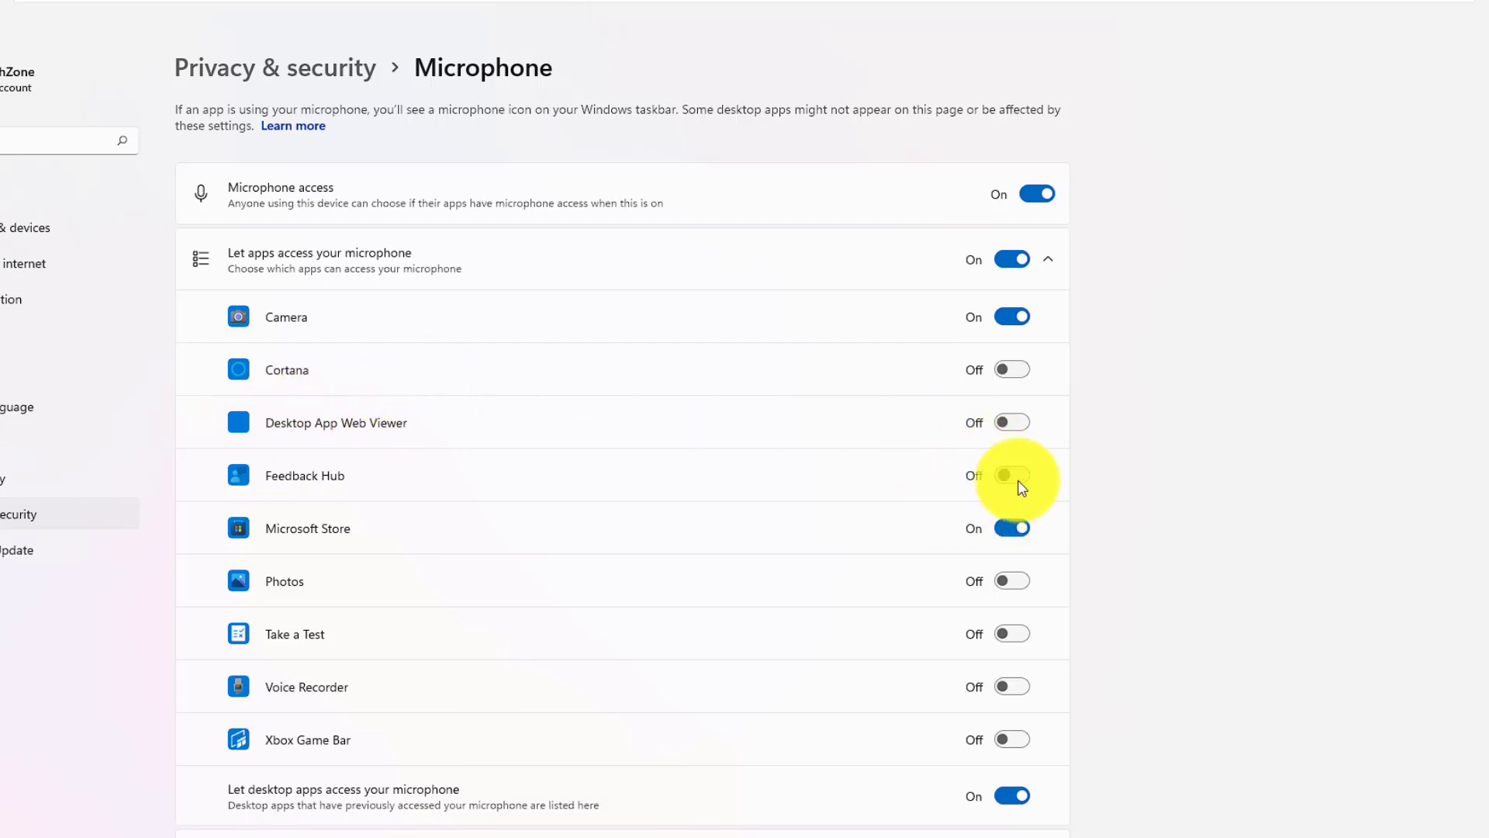
click(1017, 528)
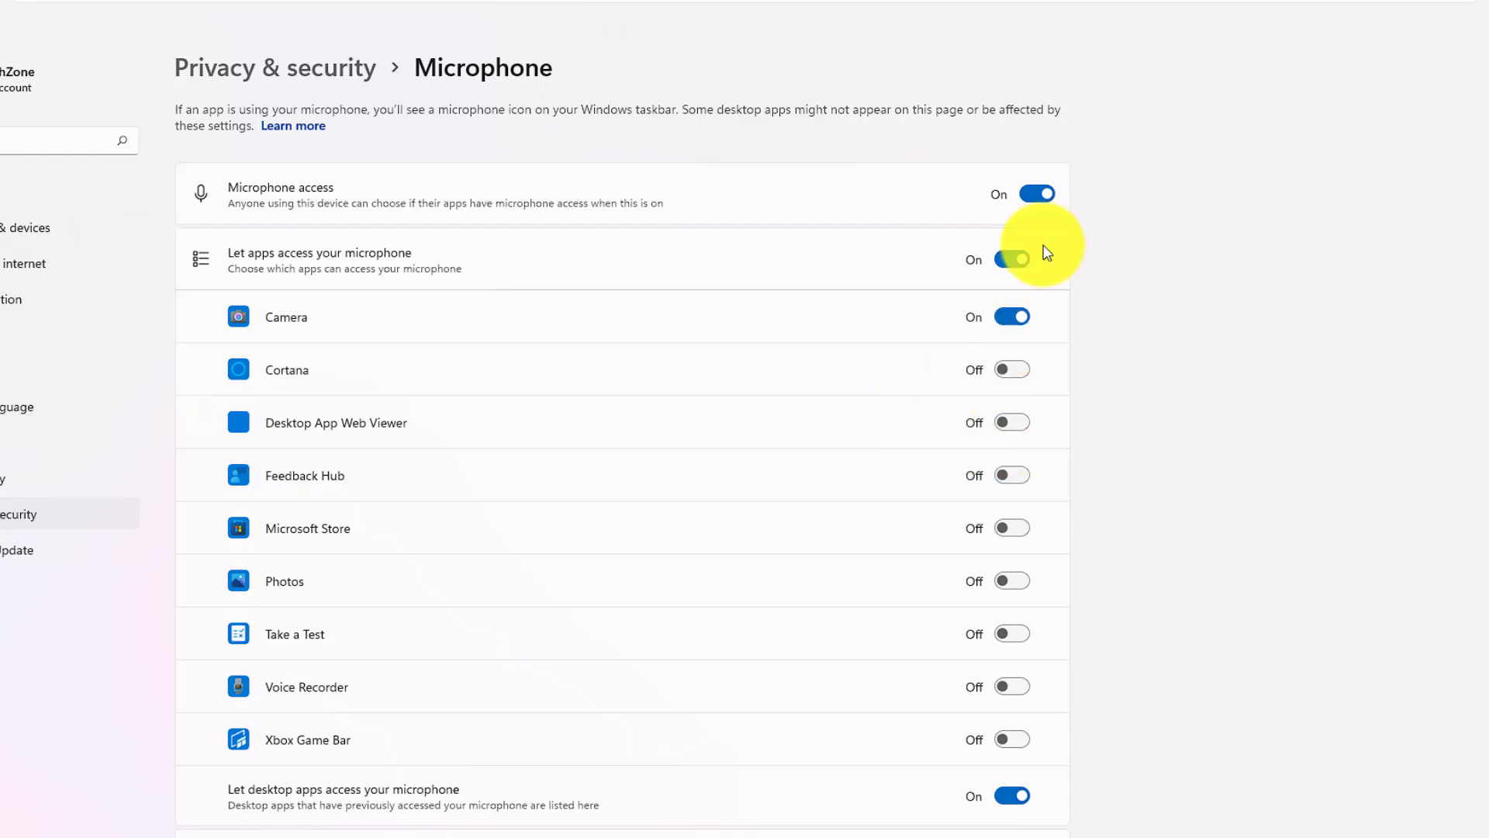
click(1038, 195)
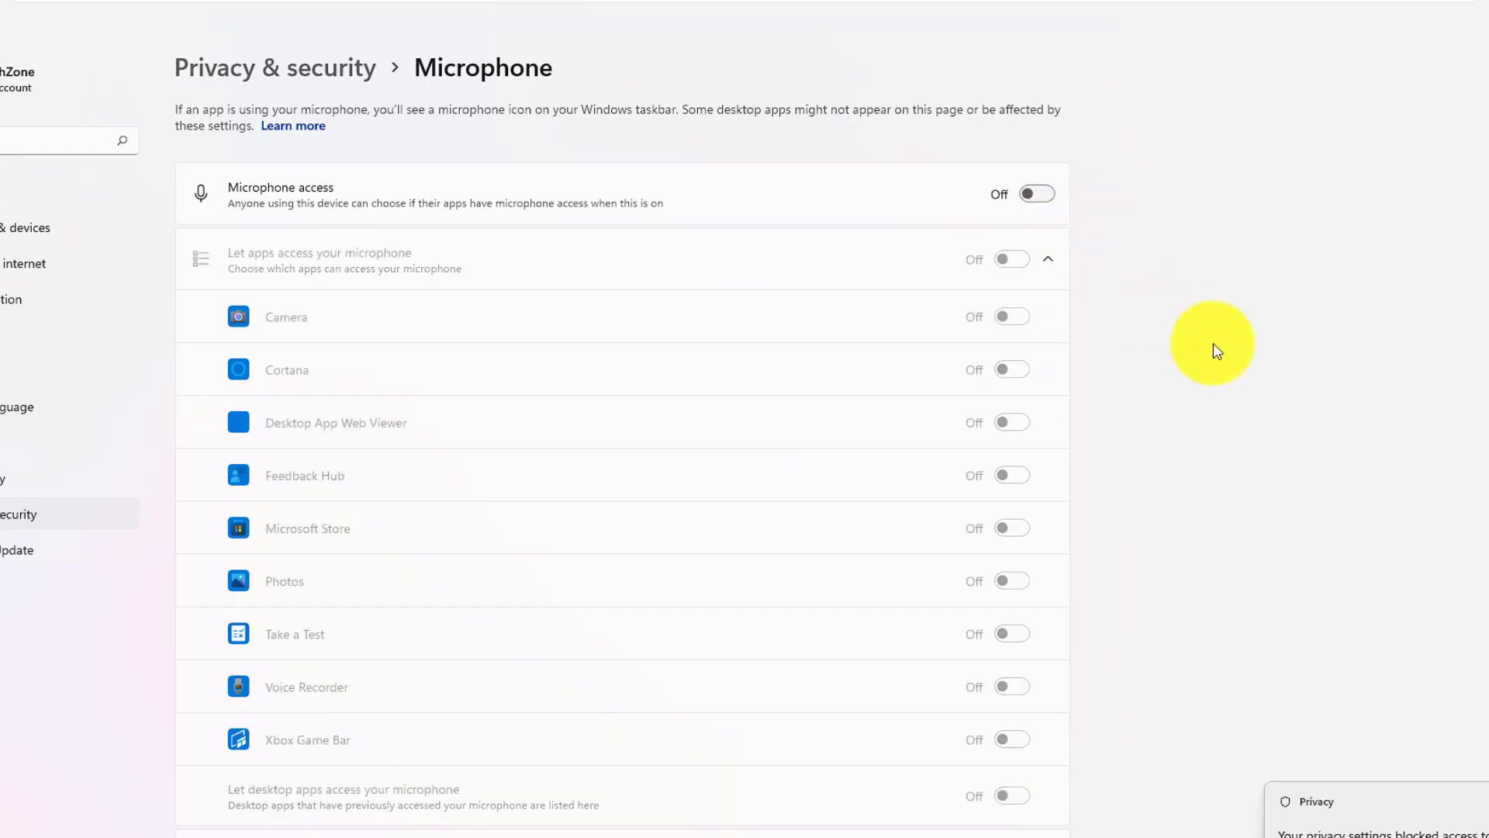
click(85, 514)
scroll(589, 470, down, 3)
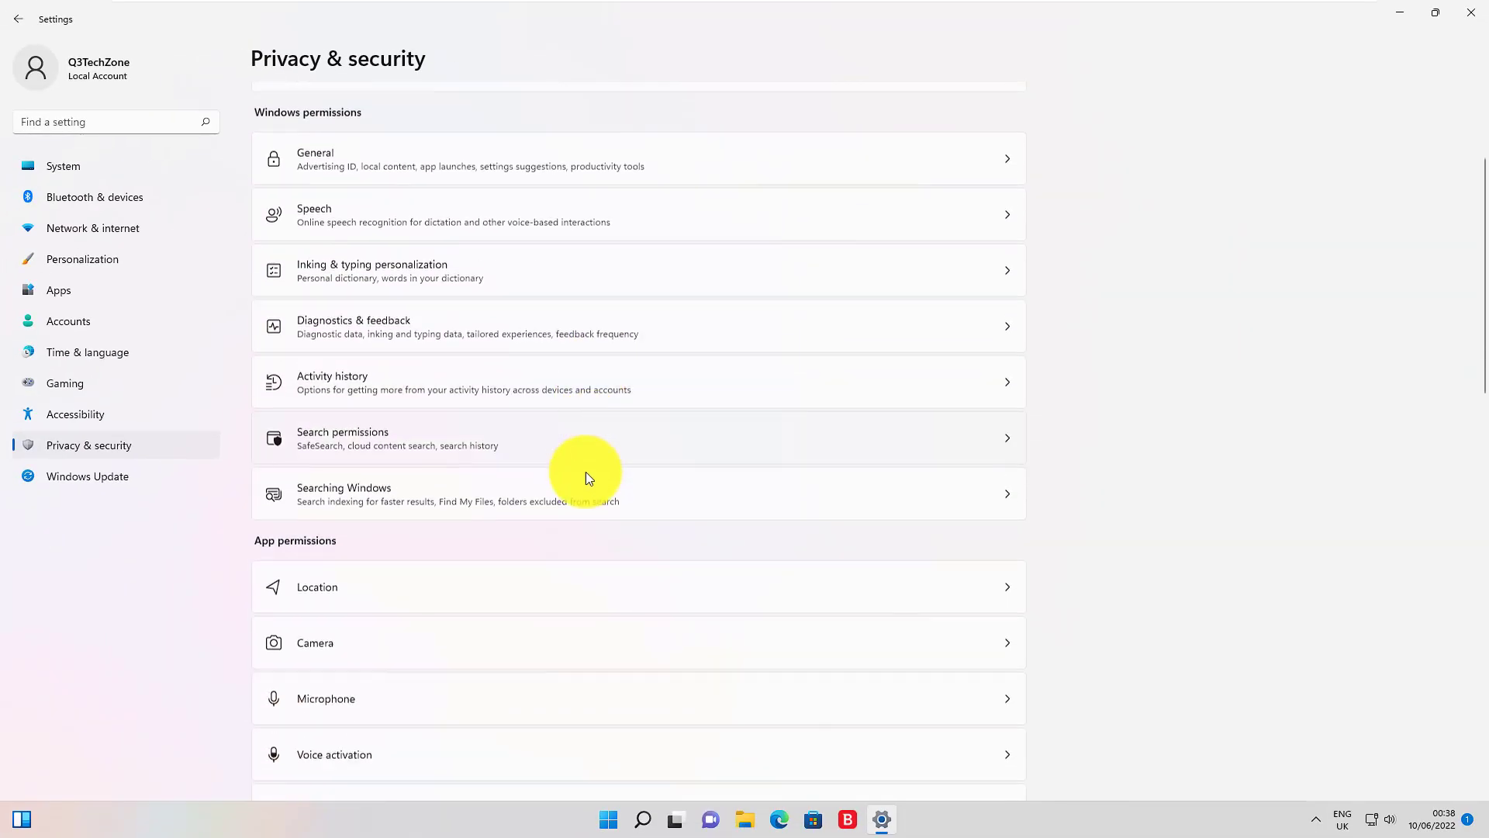
Step: Block camera use for Microsoft Store and the Camera app, then switch Camera access Off
scroll(585, 472, down, 2)
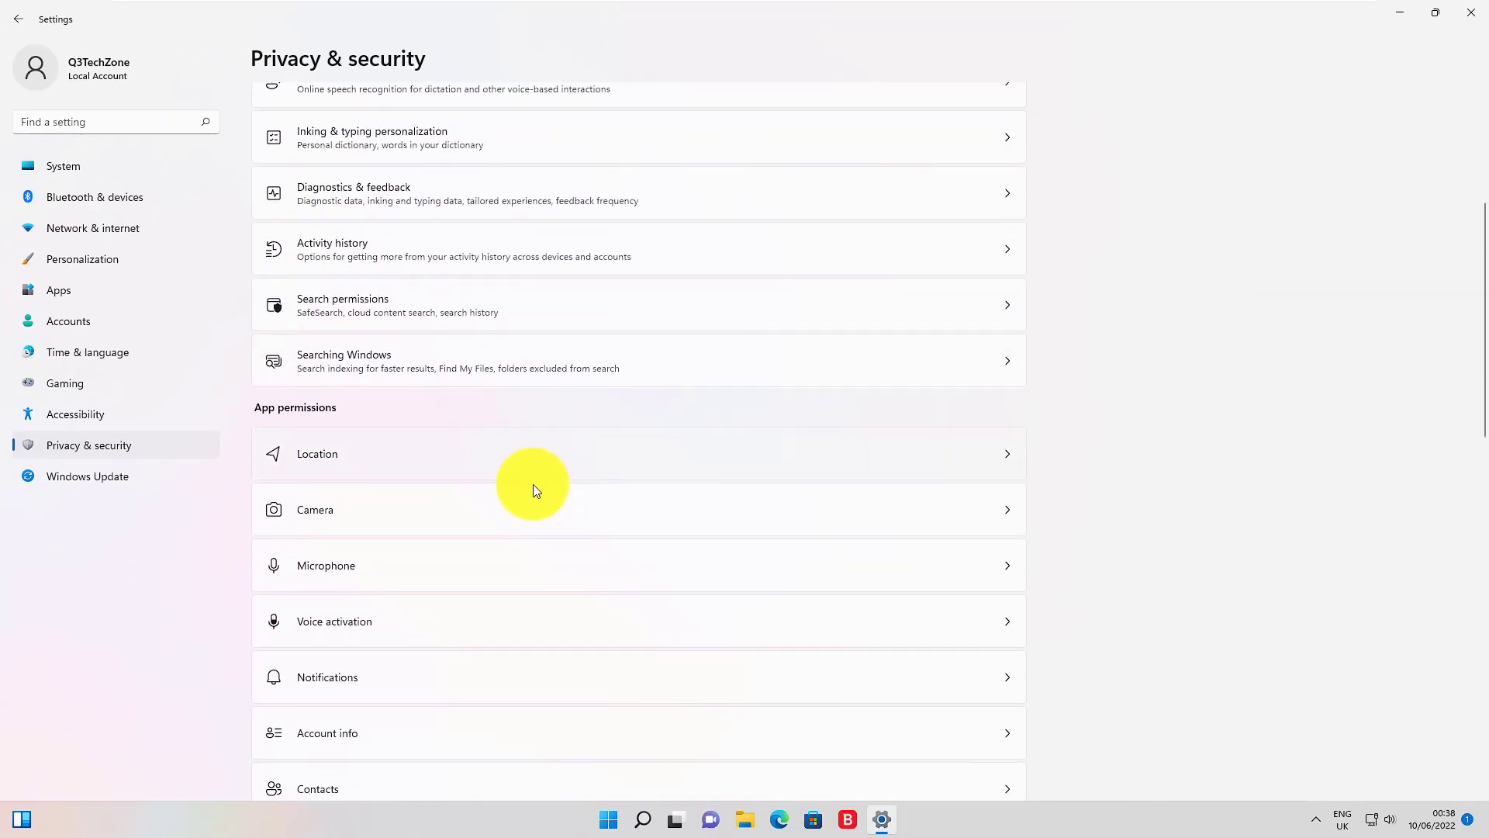
click(421, 521)
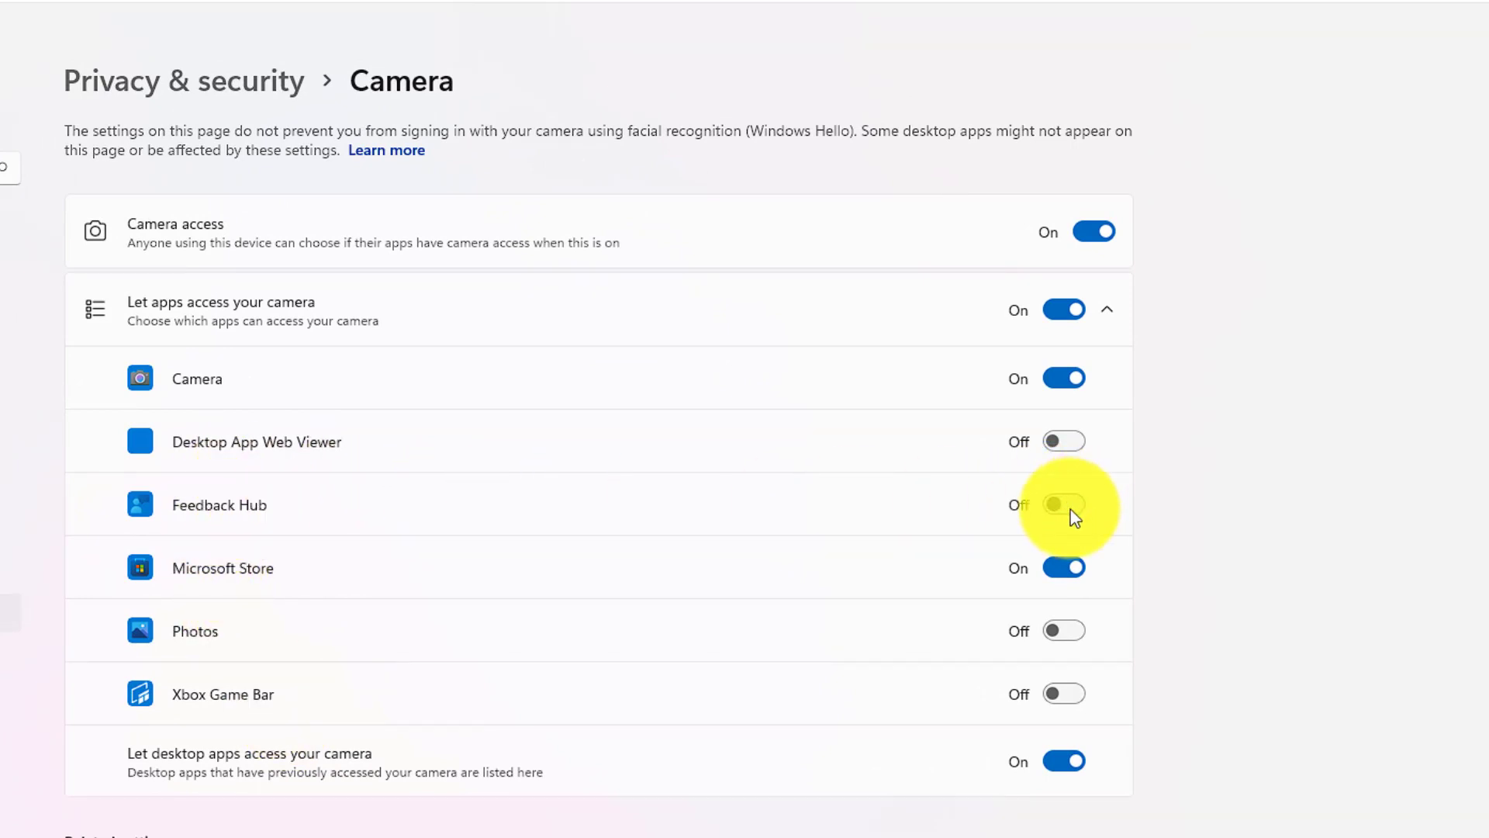
click(1065, 571)
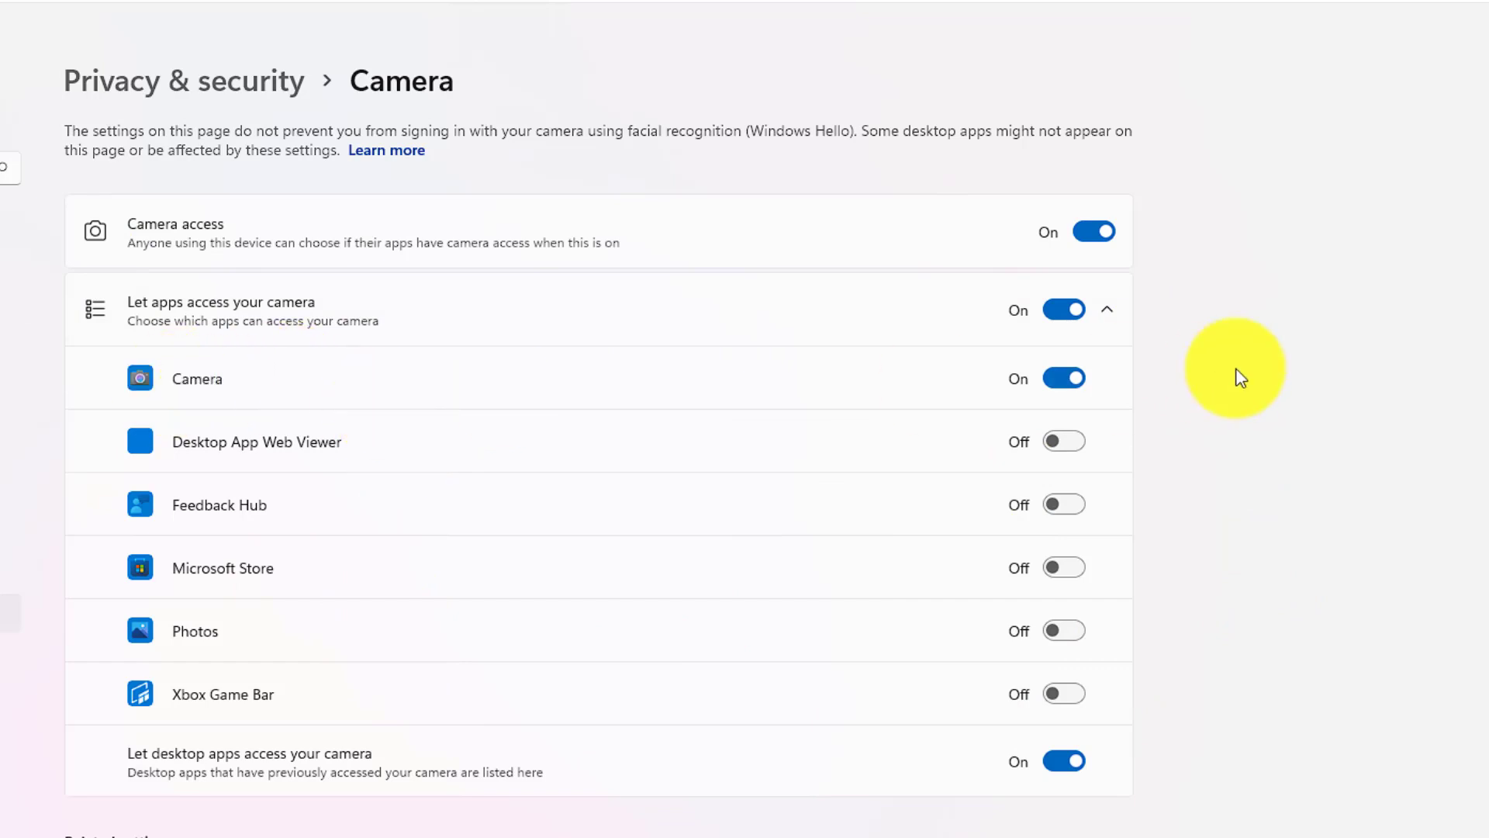
click(1090, 383)
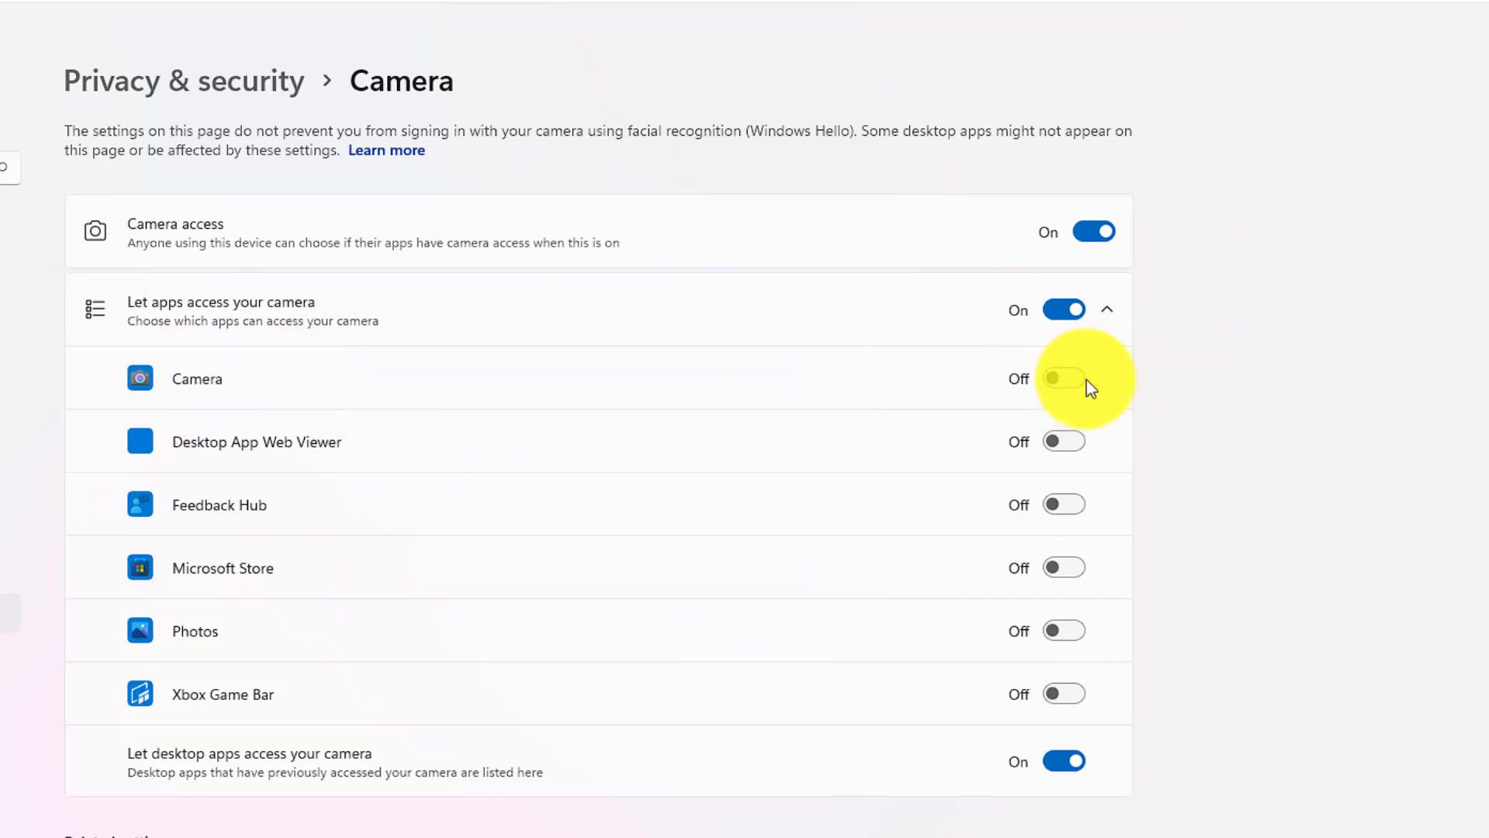
click(1074, 380)
click(1096, 230)
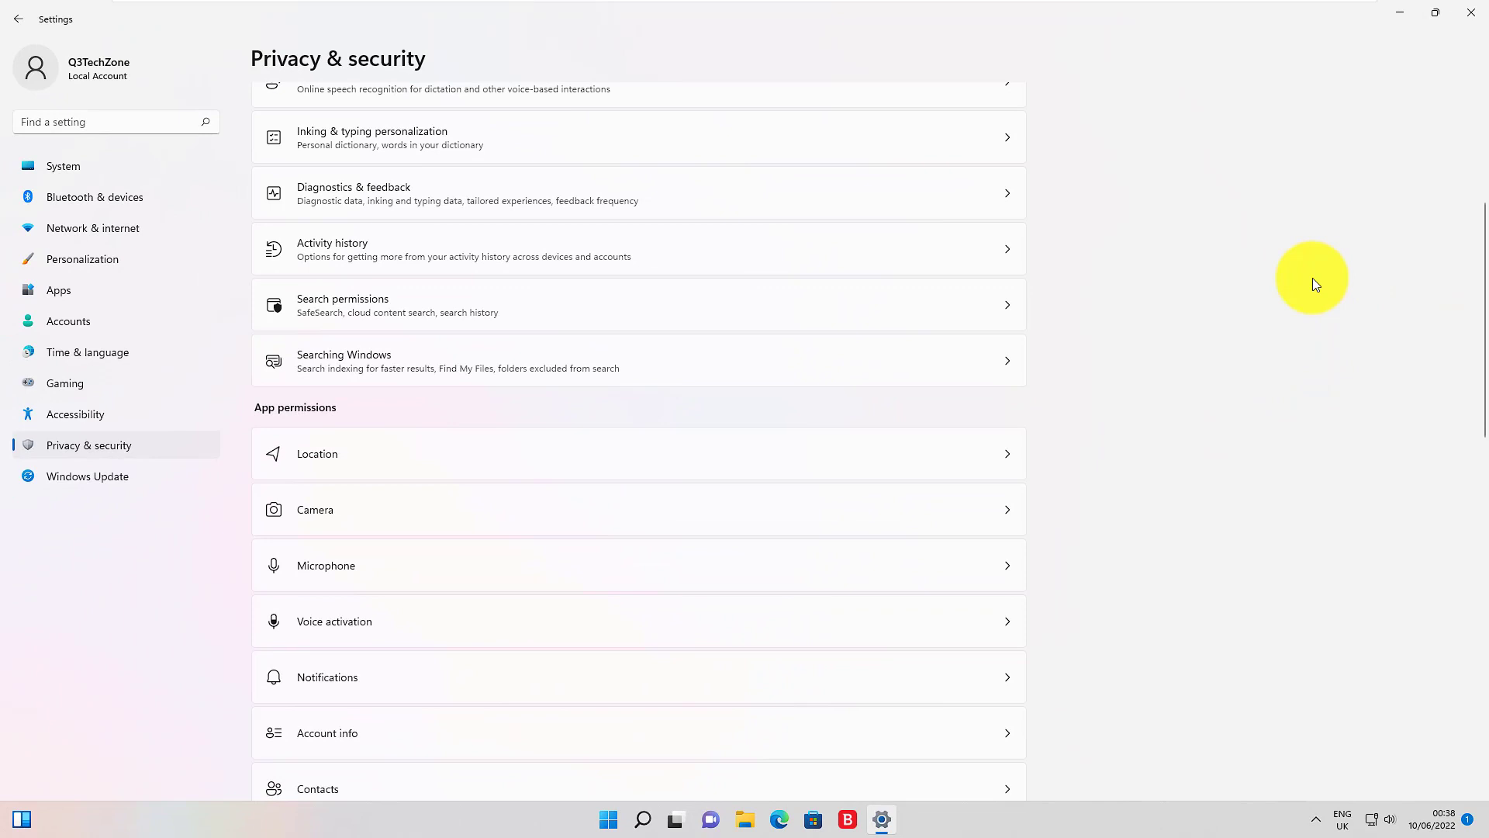
scroll(1040, 431, down, 7)
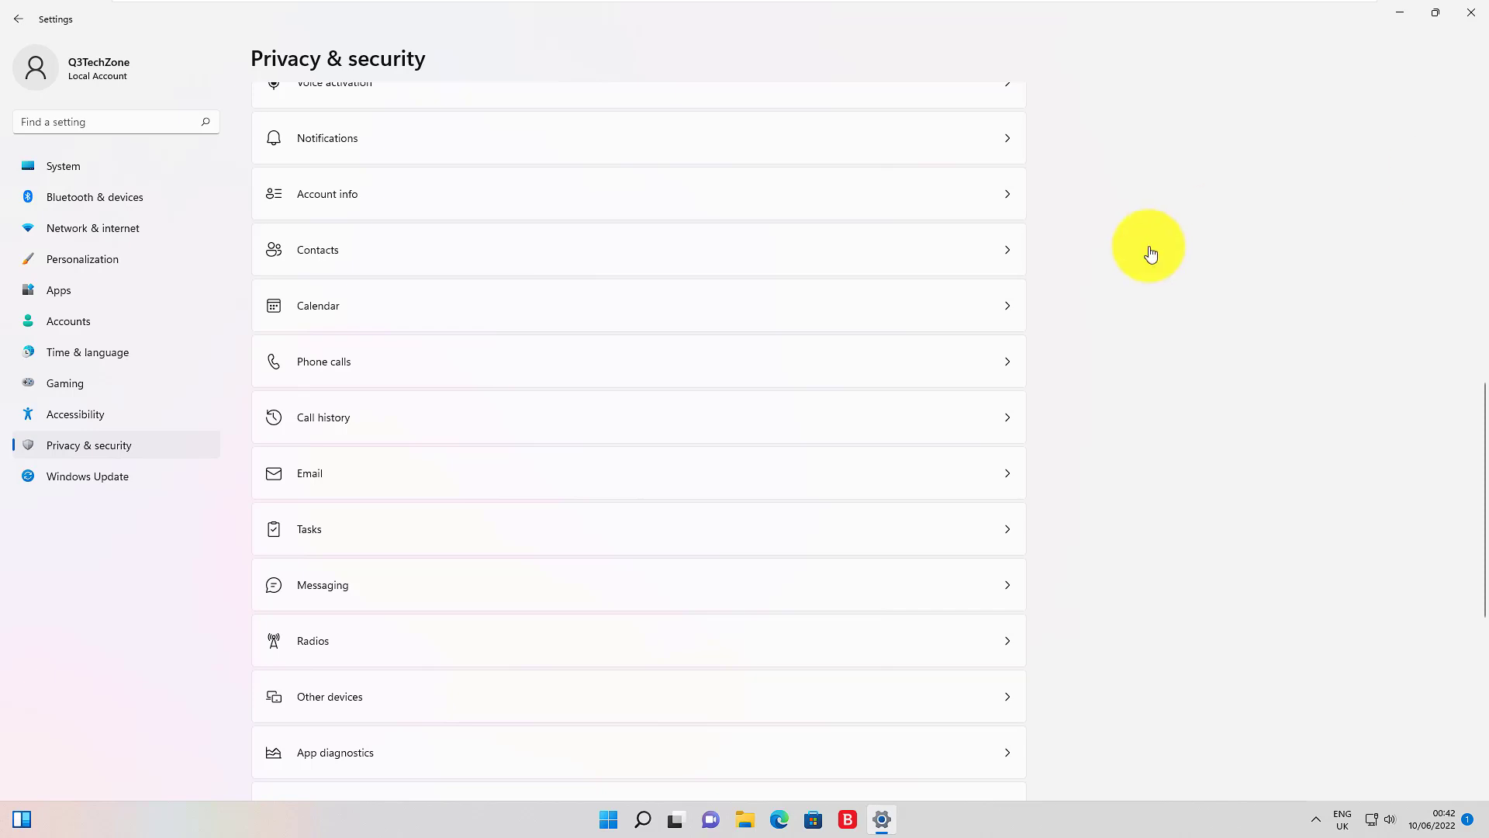
Step: In Apps & features, set where to get apps to 'The Microsoft Store only (Recommended)'
click(78, 292)
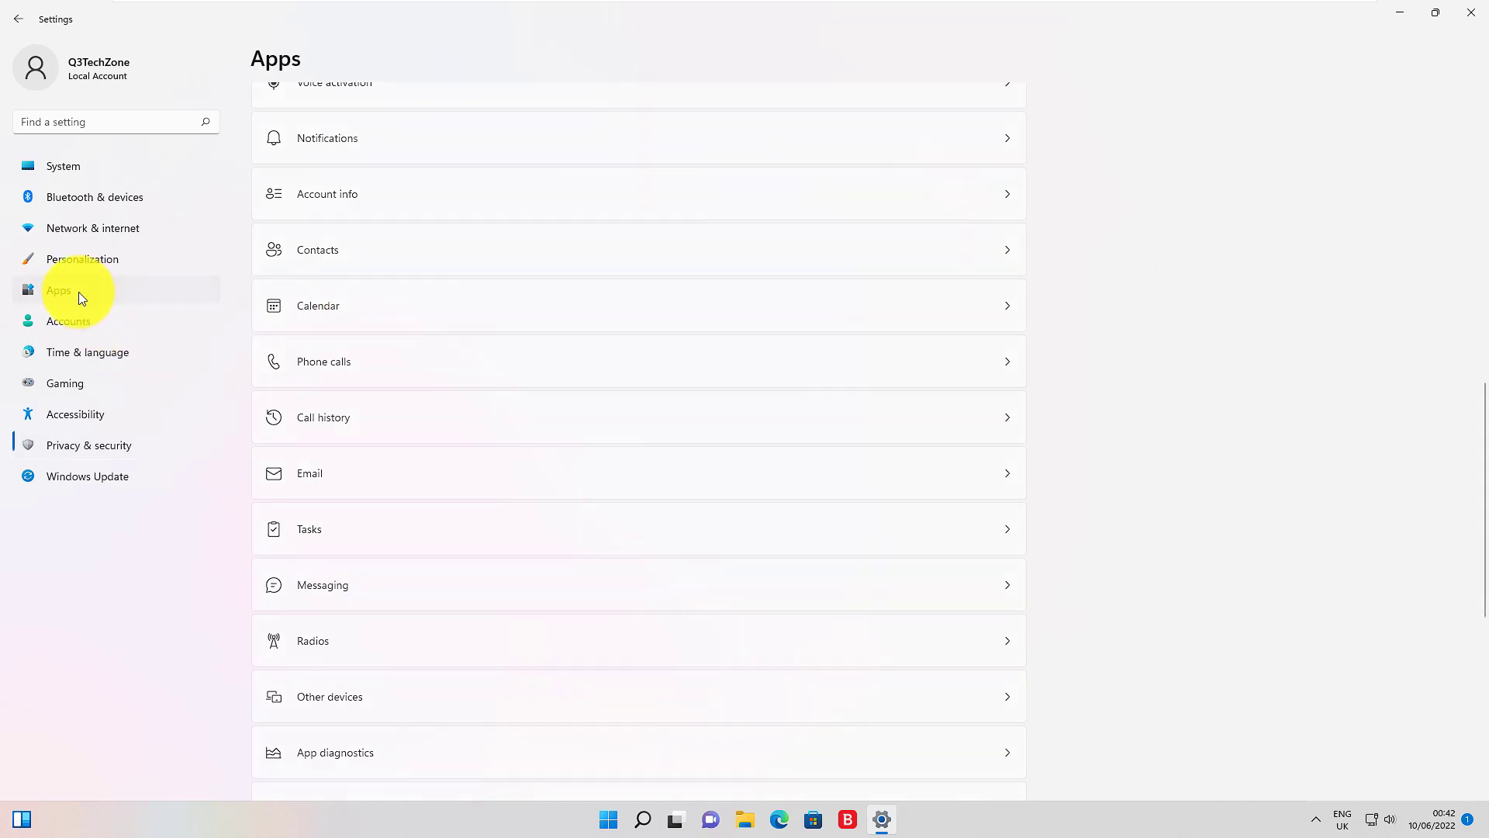
click(585, 134)
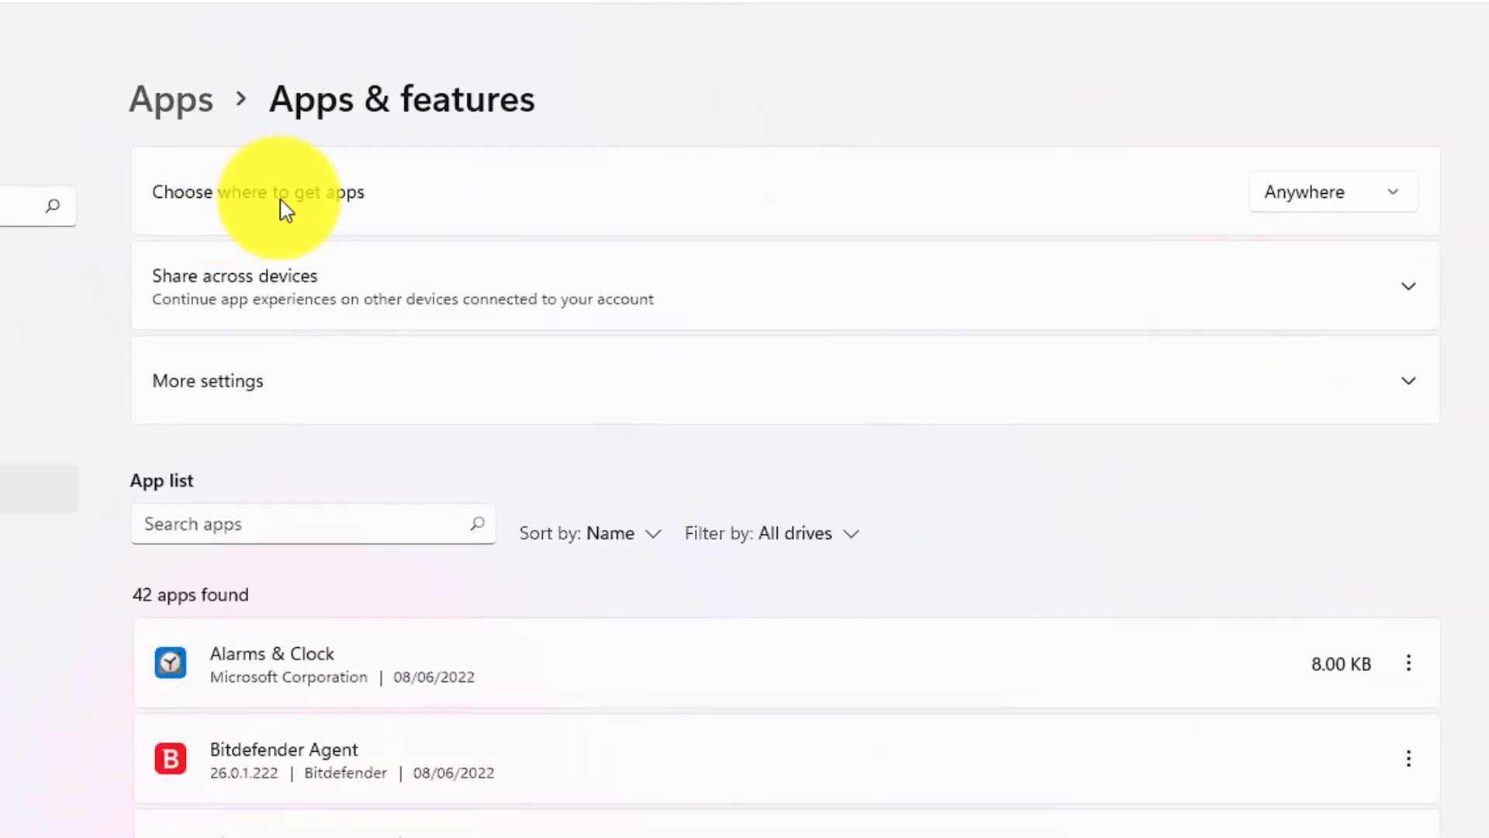
click(1366, 201)
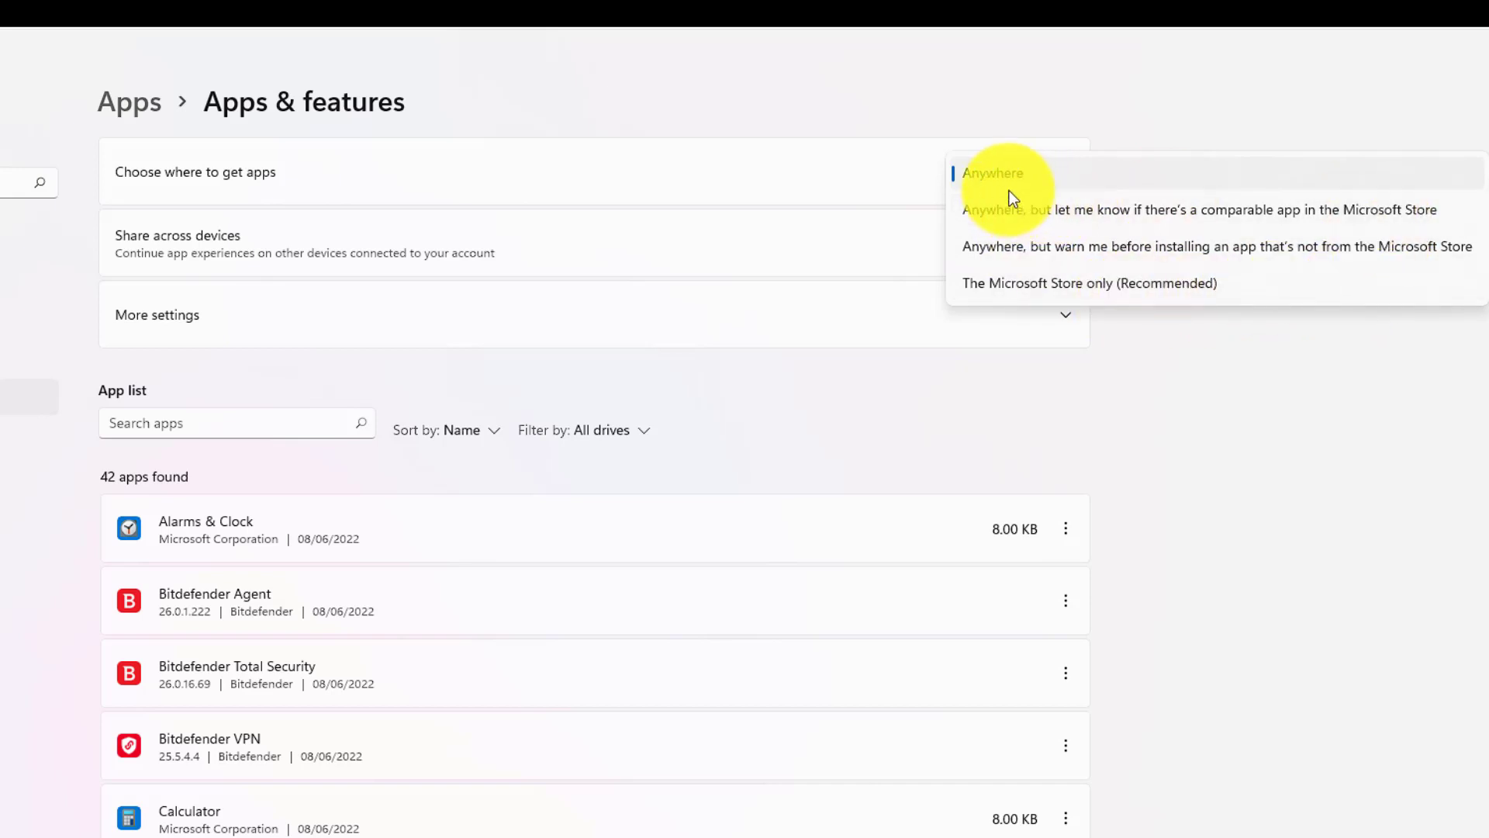
click(1026, 298)
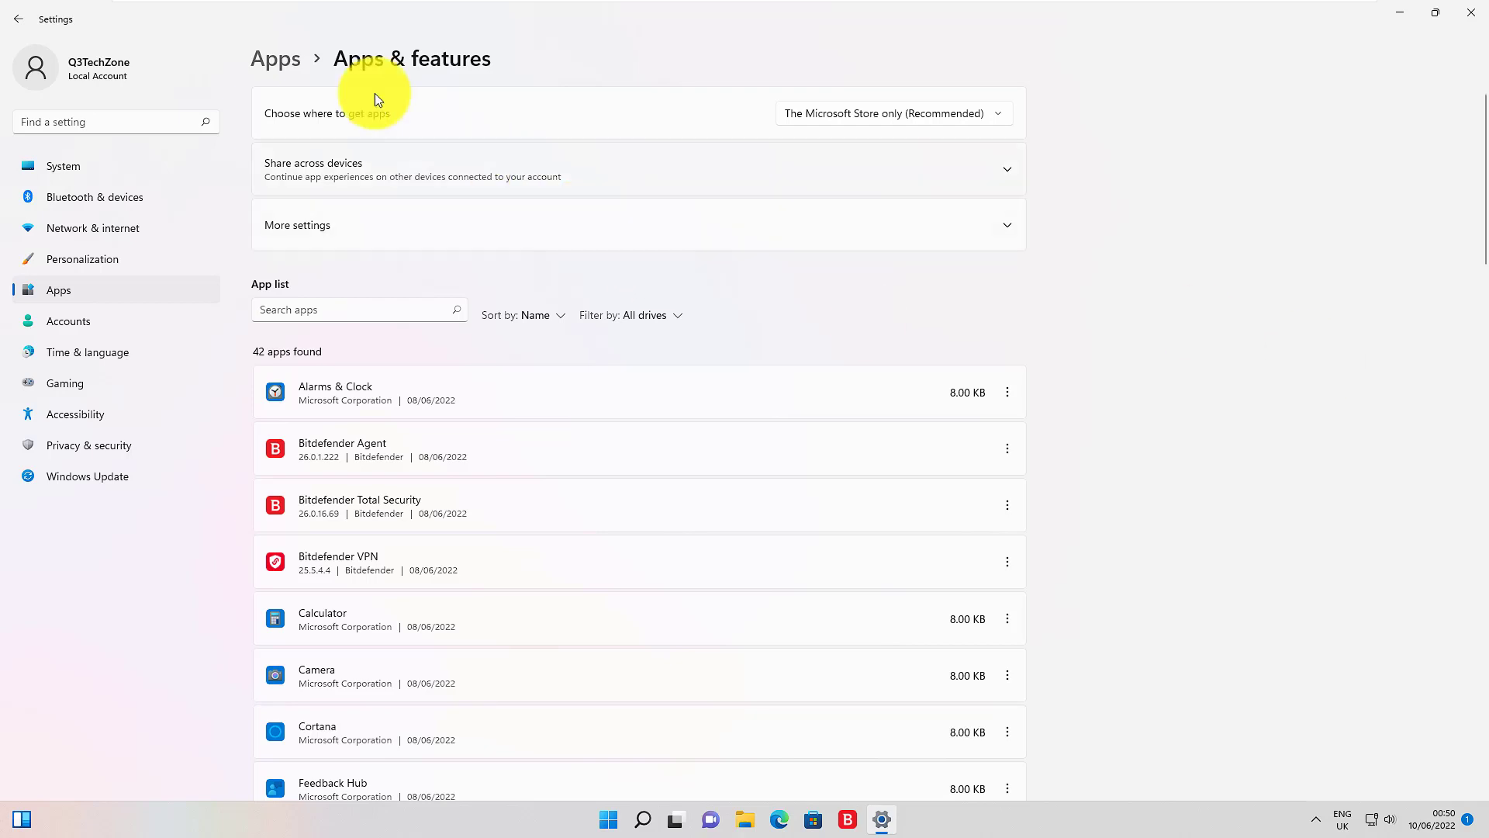
click(273, 65)
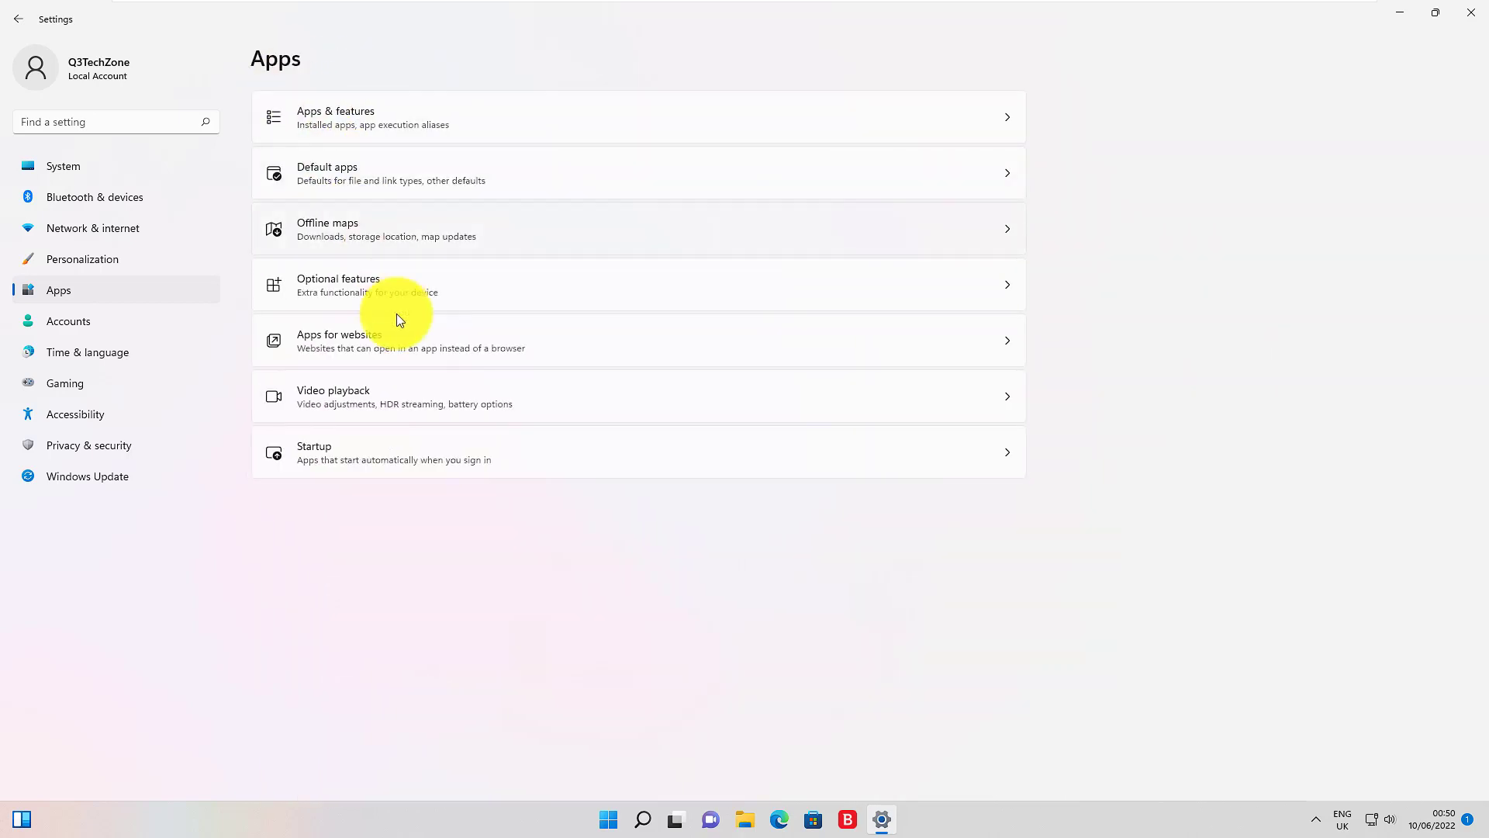
Step: Switch Microsoft OneDrive and Microsoft Edge to Off in the Startup apps list
click(407, 453)
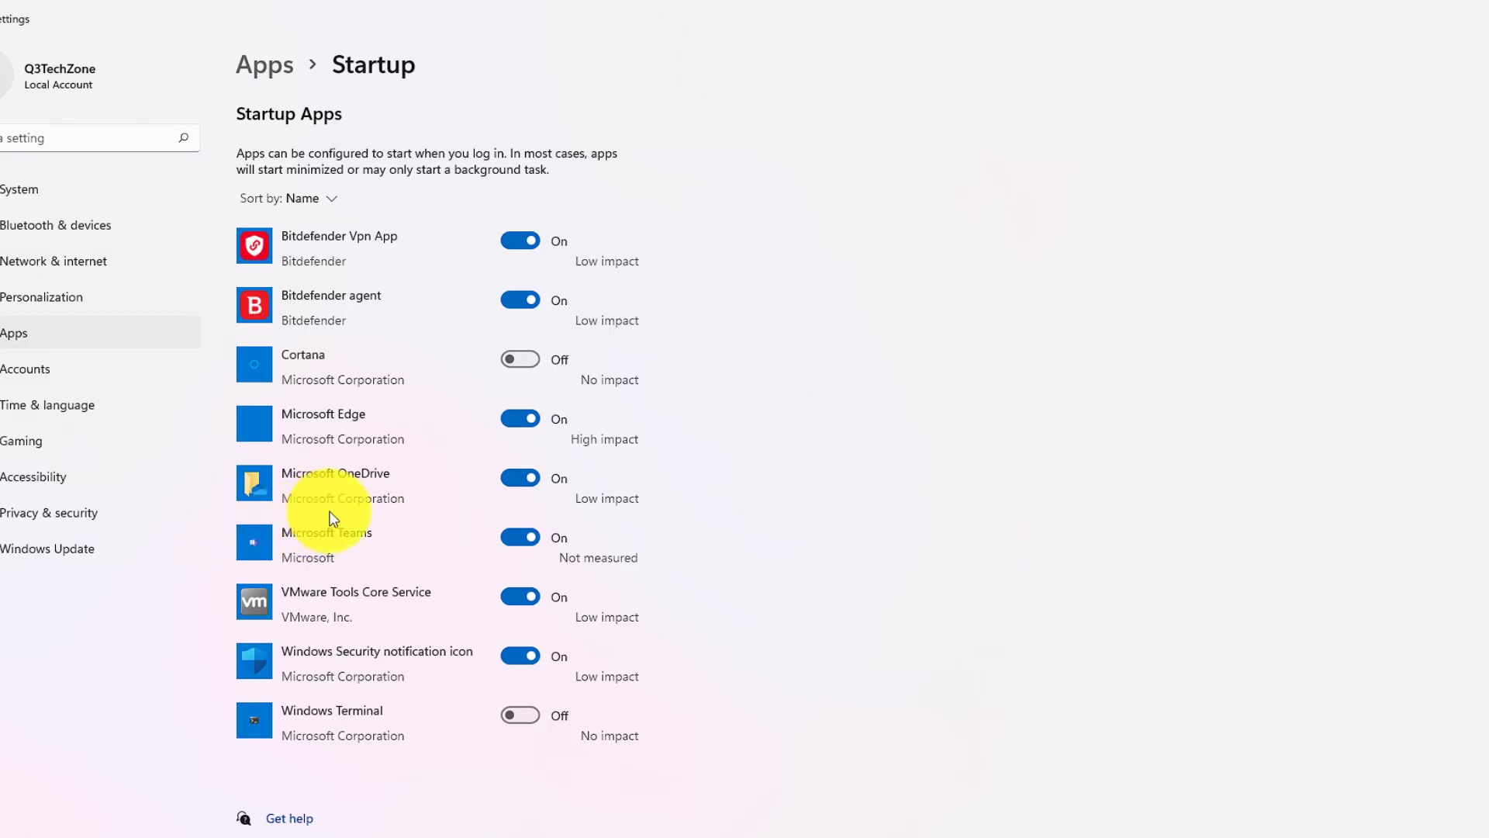
click(516, 482)
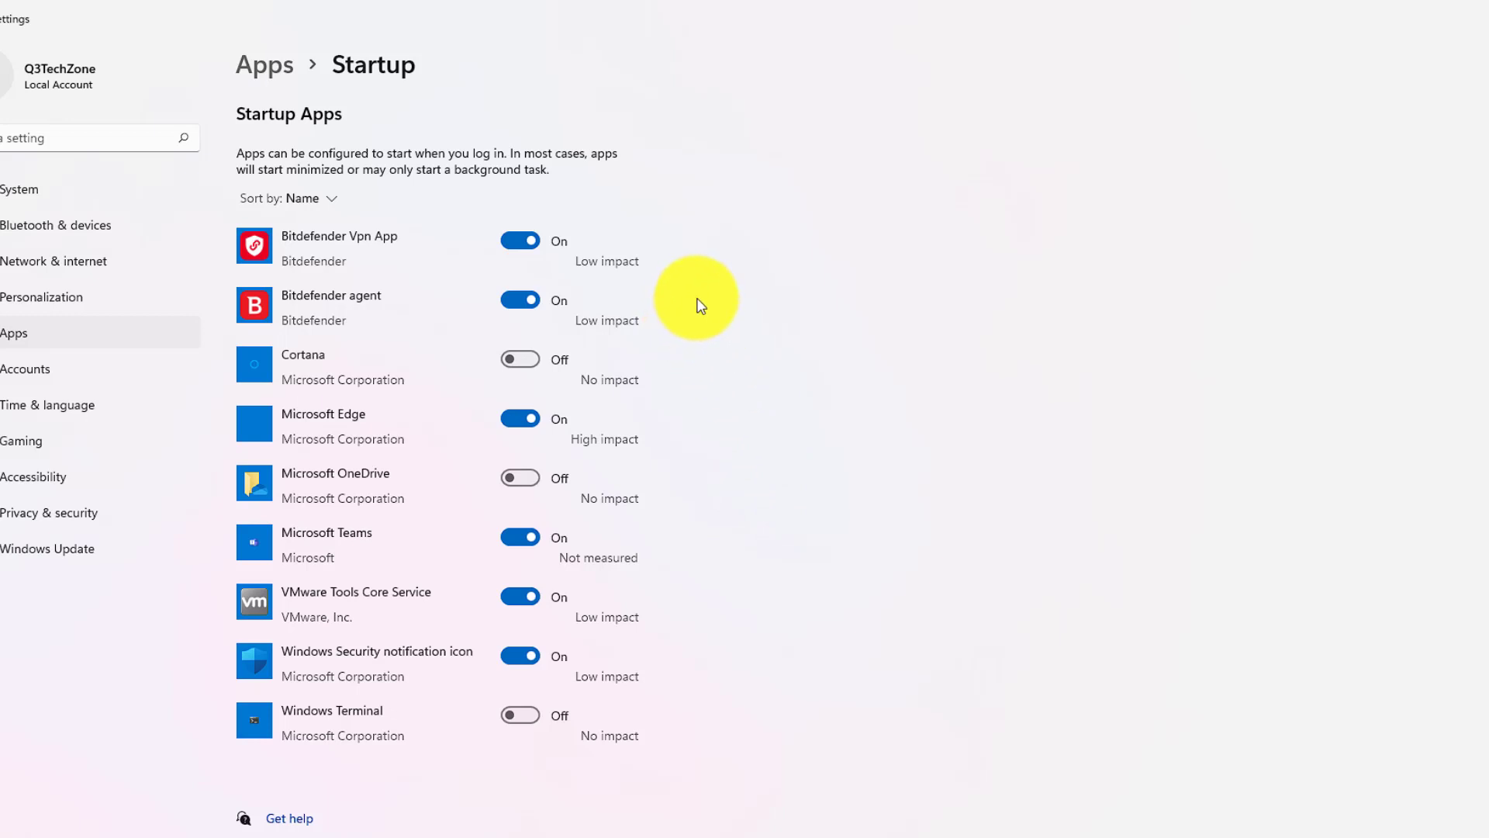
click(530, 422)
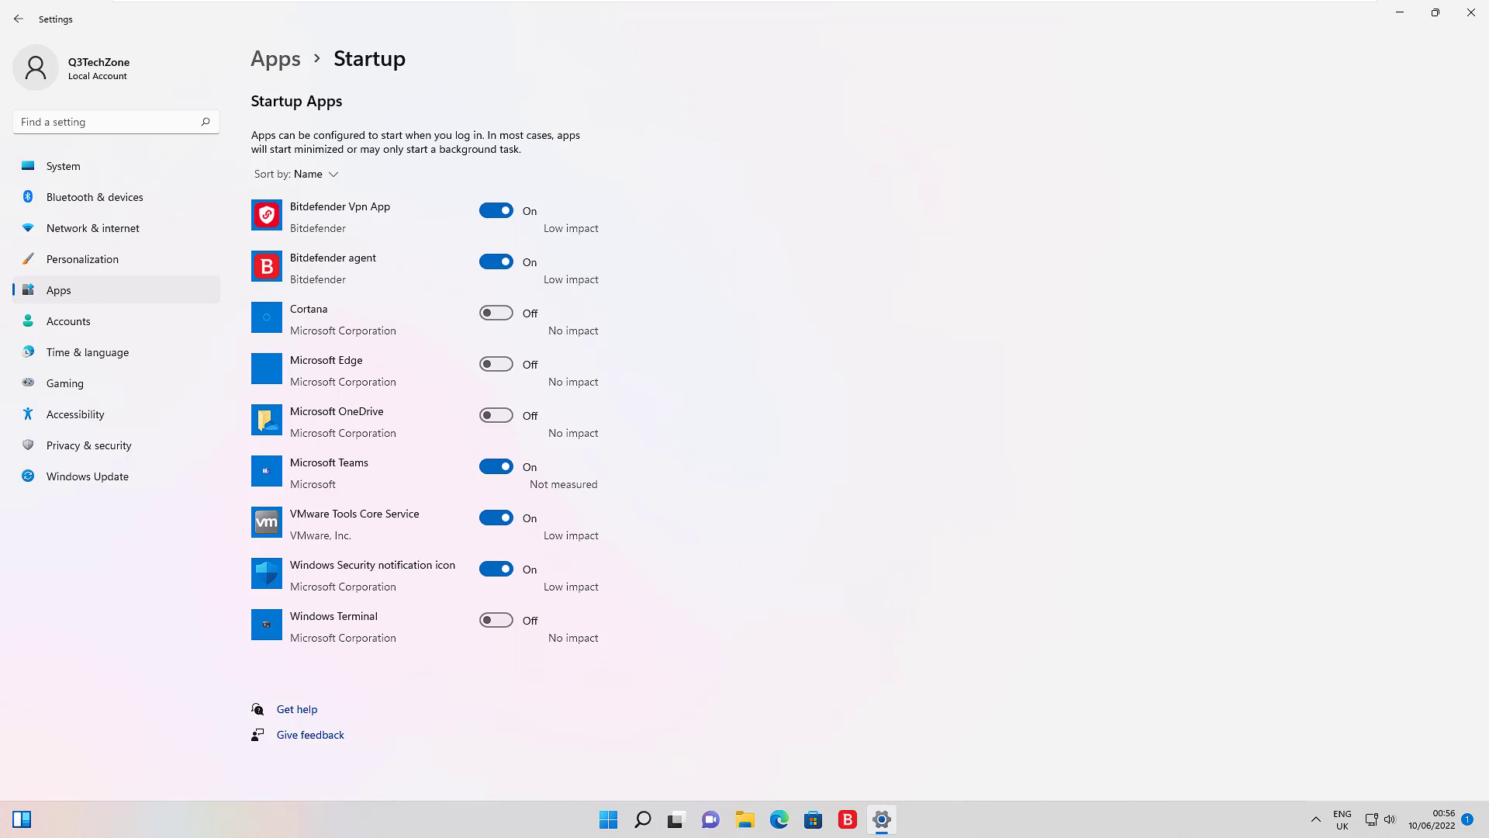
Step: Close Settings and reopen it from the Start button's right-click menu
click(1472, 15)
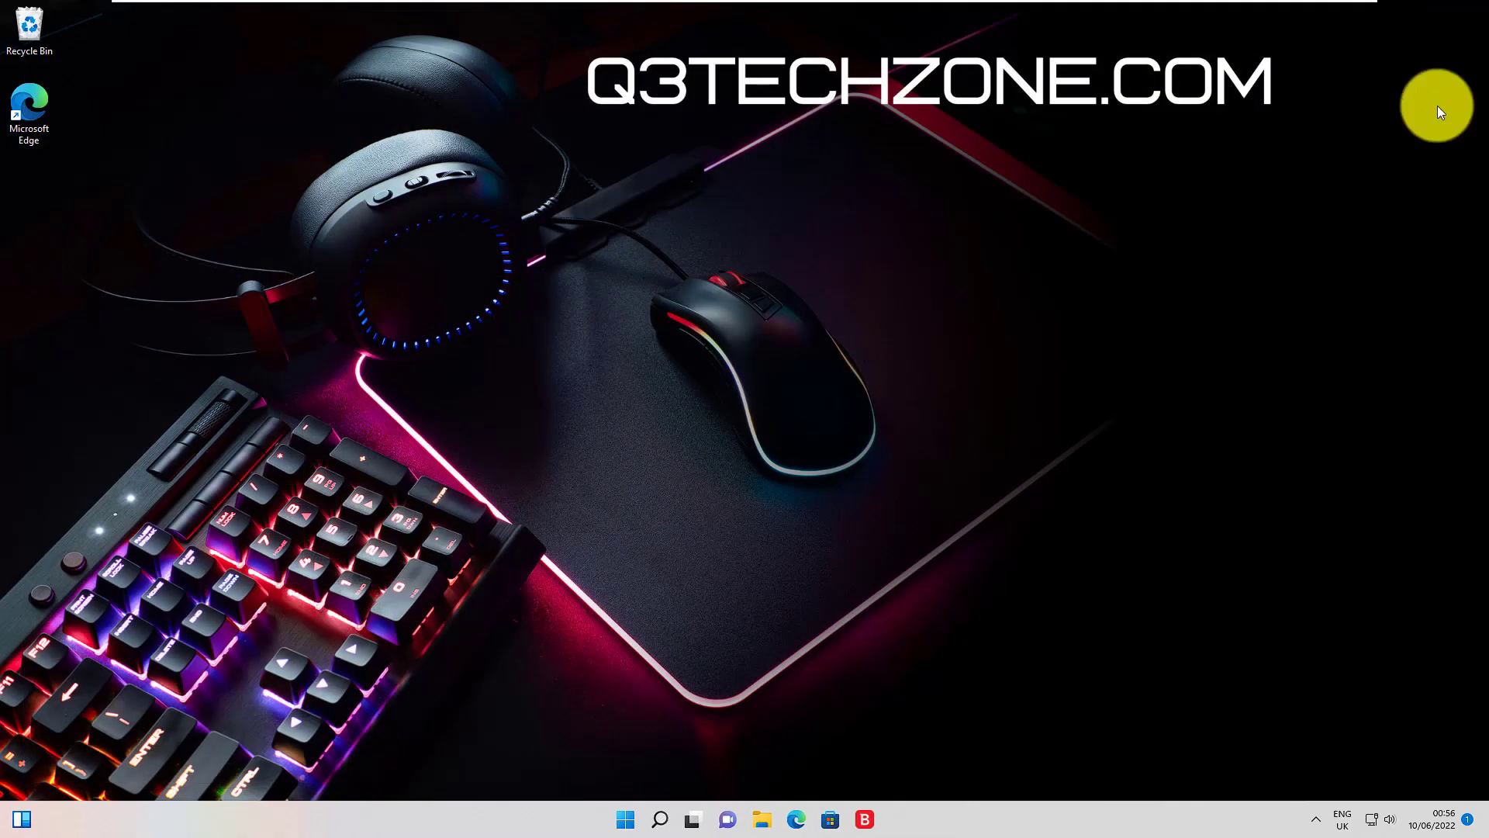
click(625, 819)
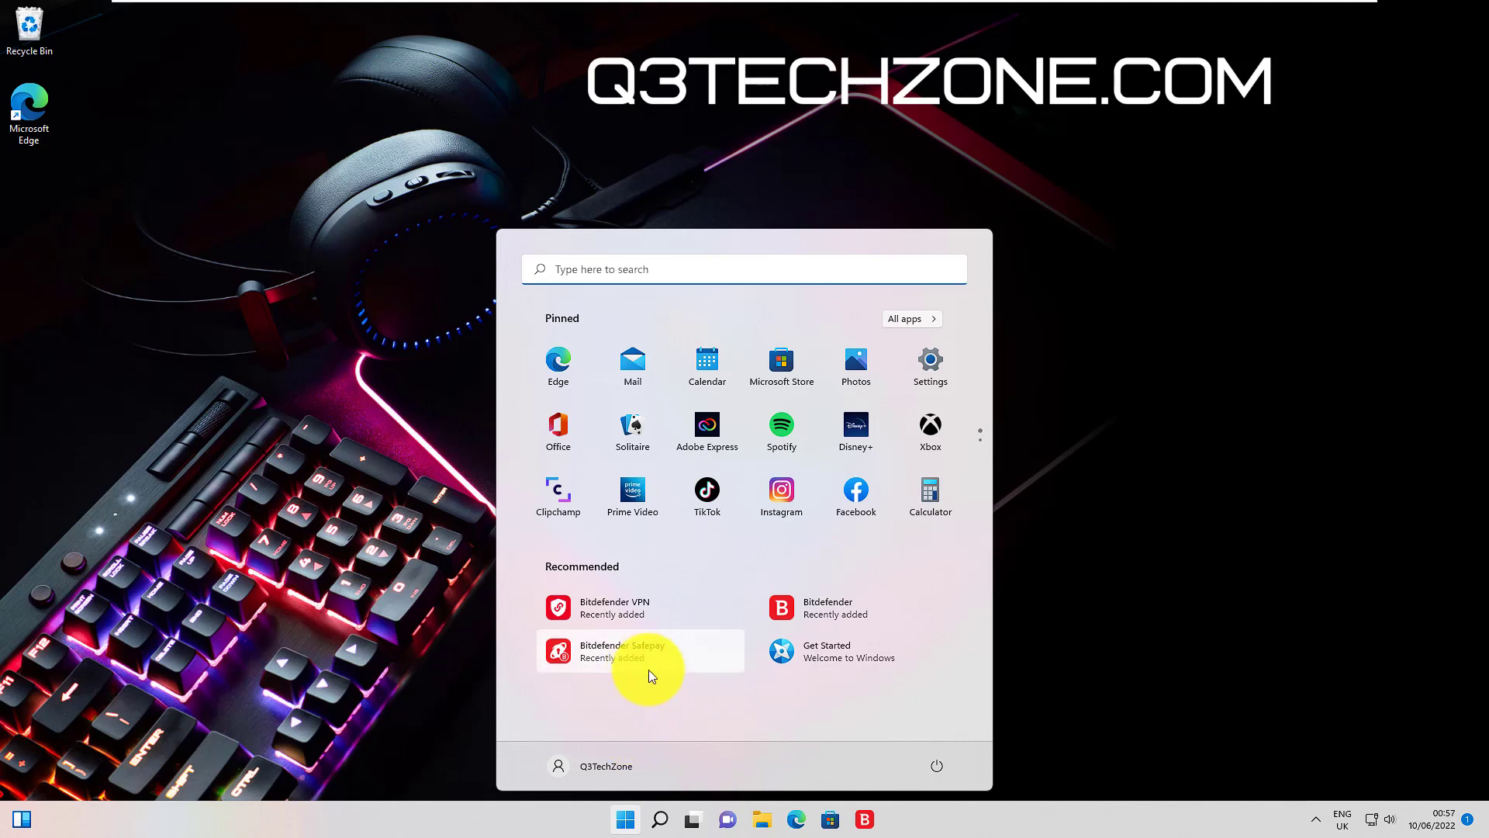
right_click(764, 822)
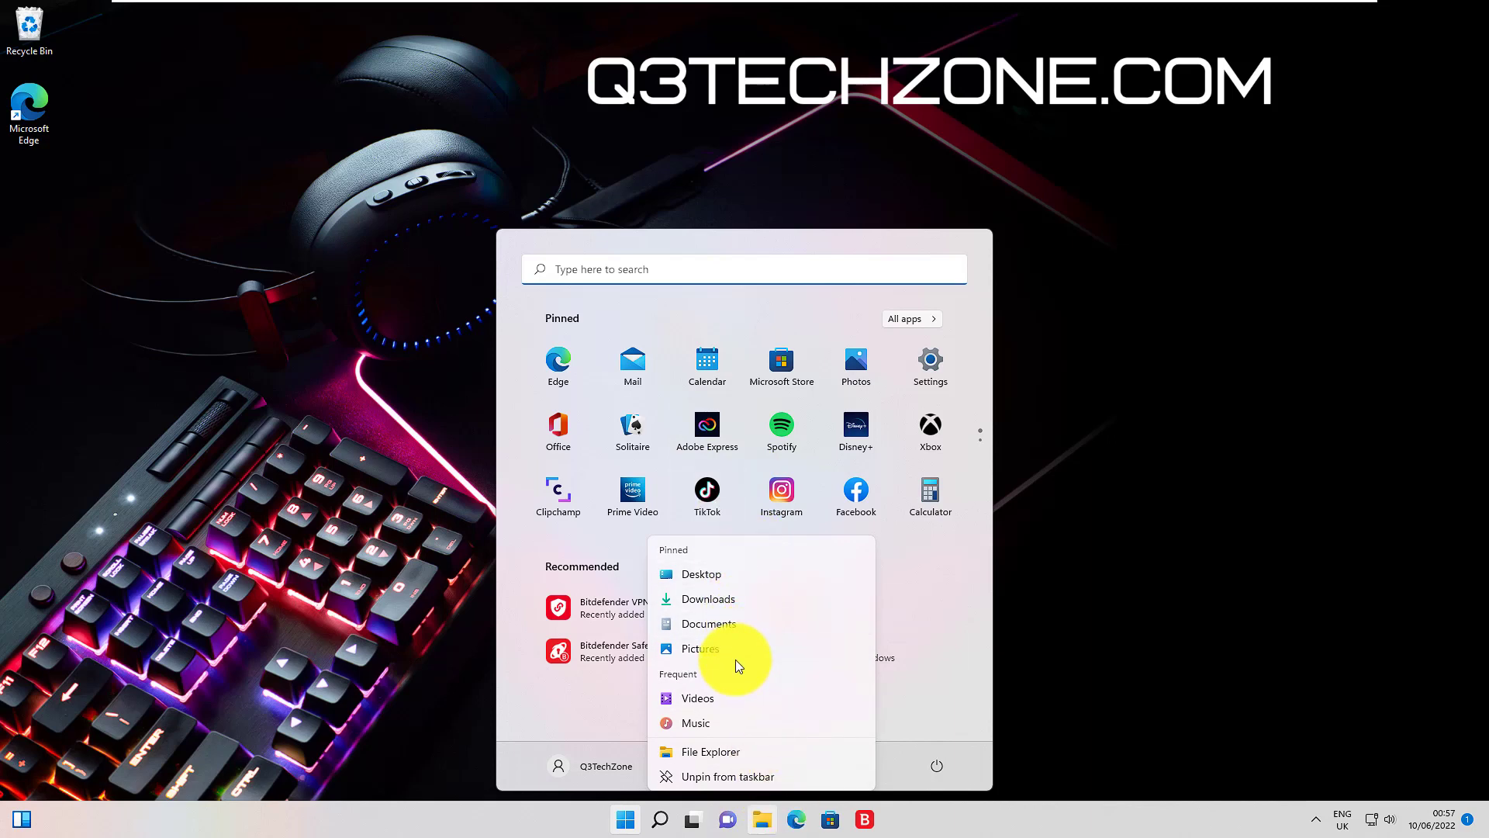
click(1189, 637)
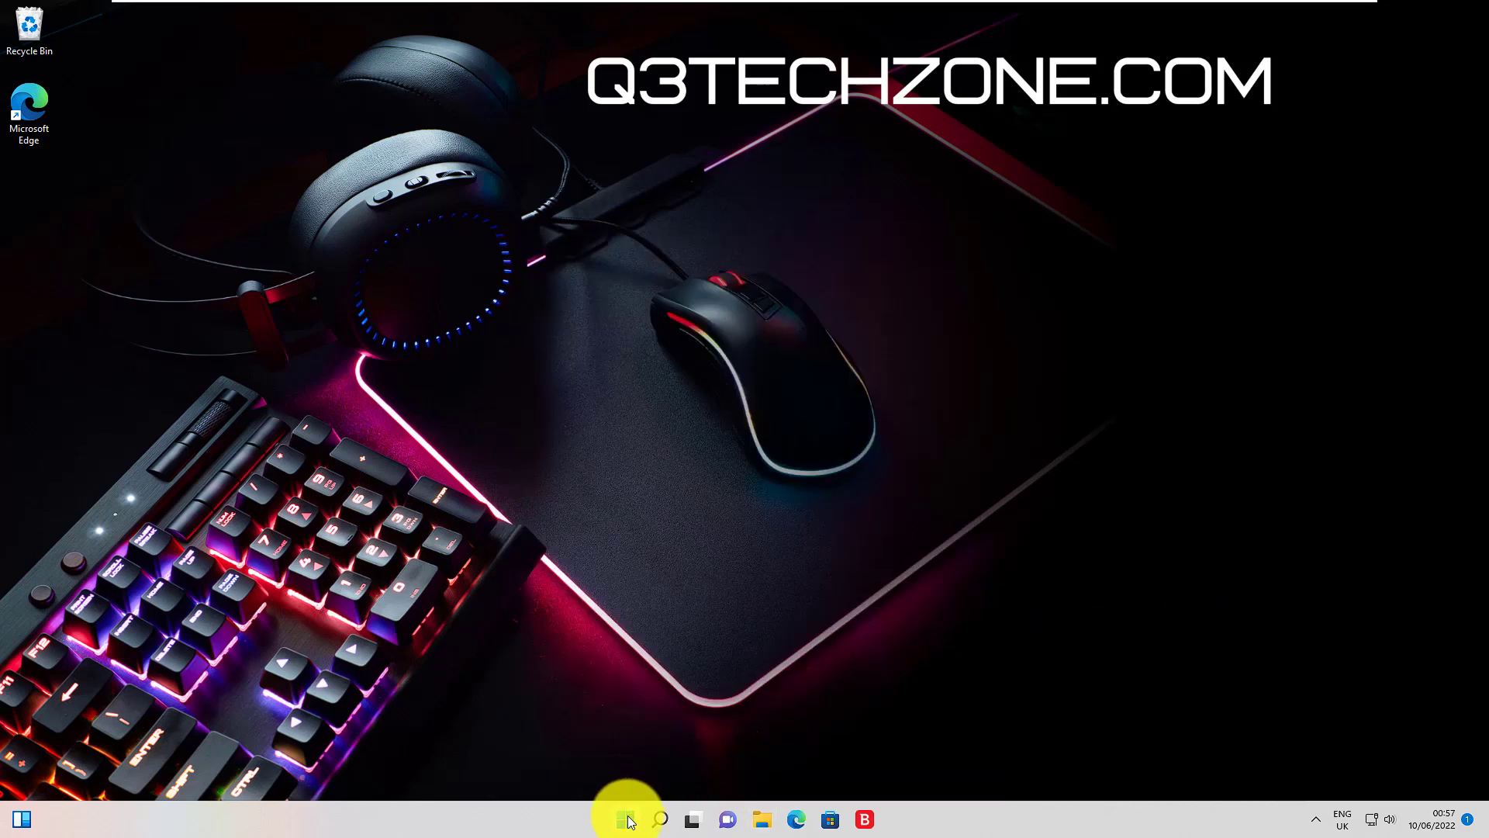
right_click(626, 813)
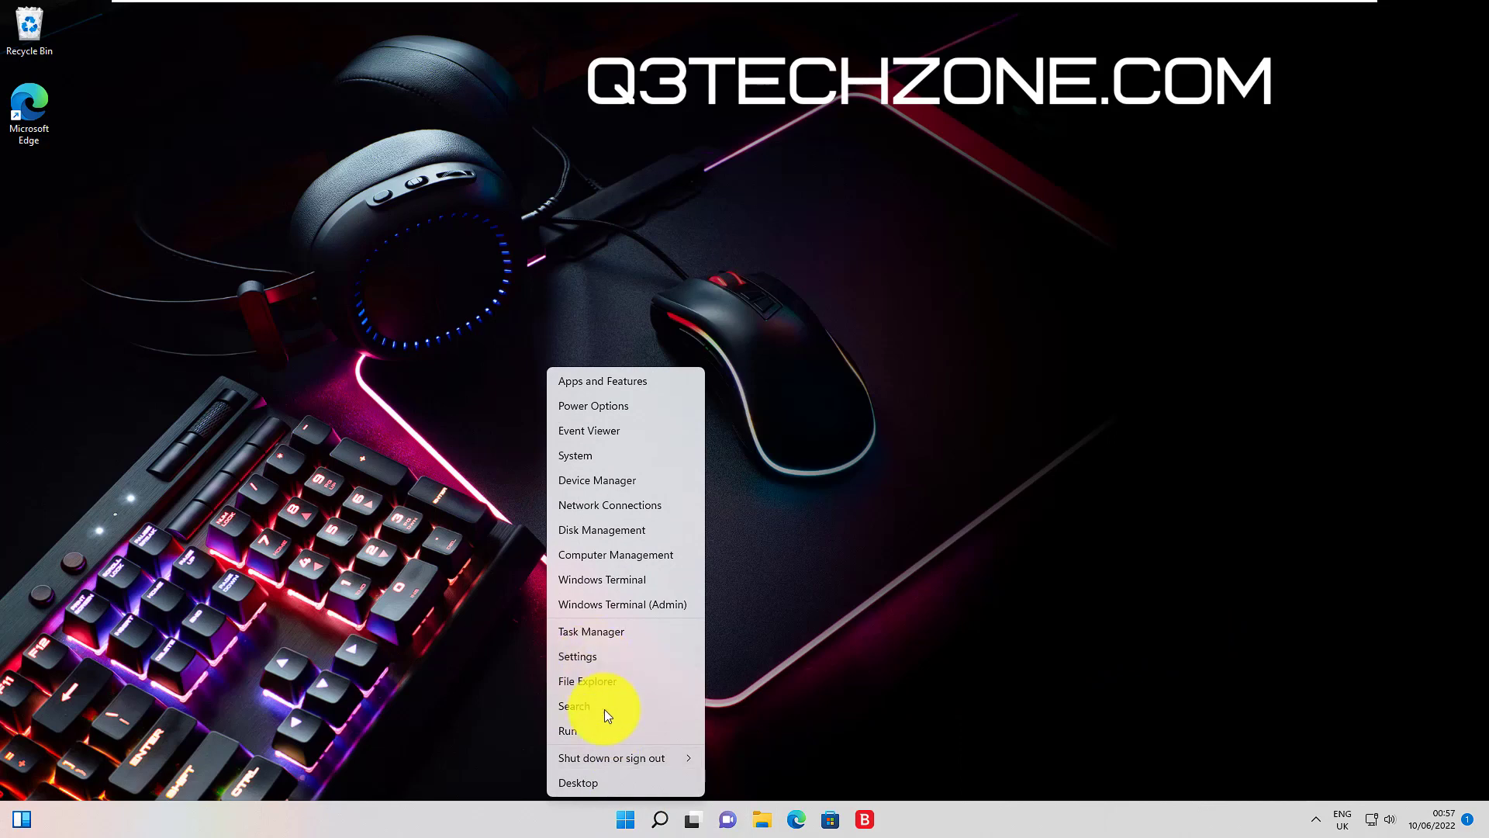
click(625, 824)
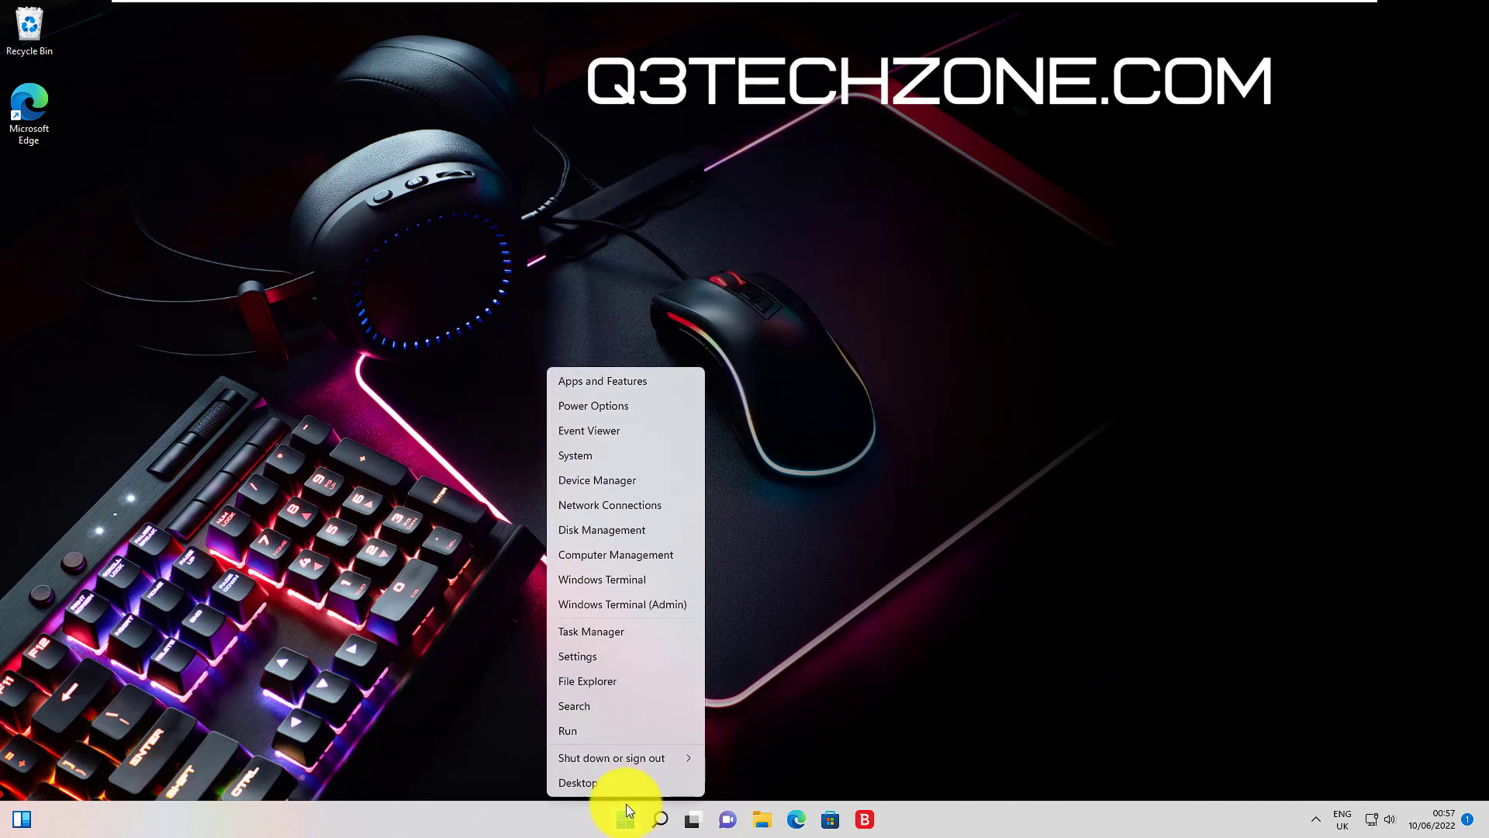
click(594, 650)
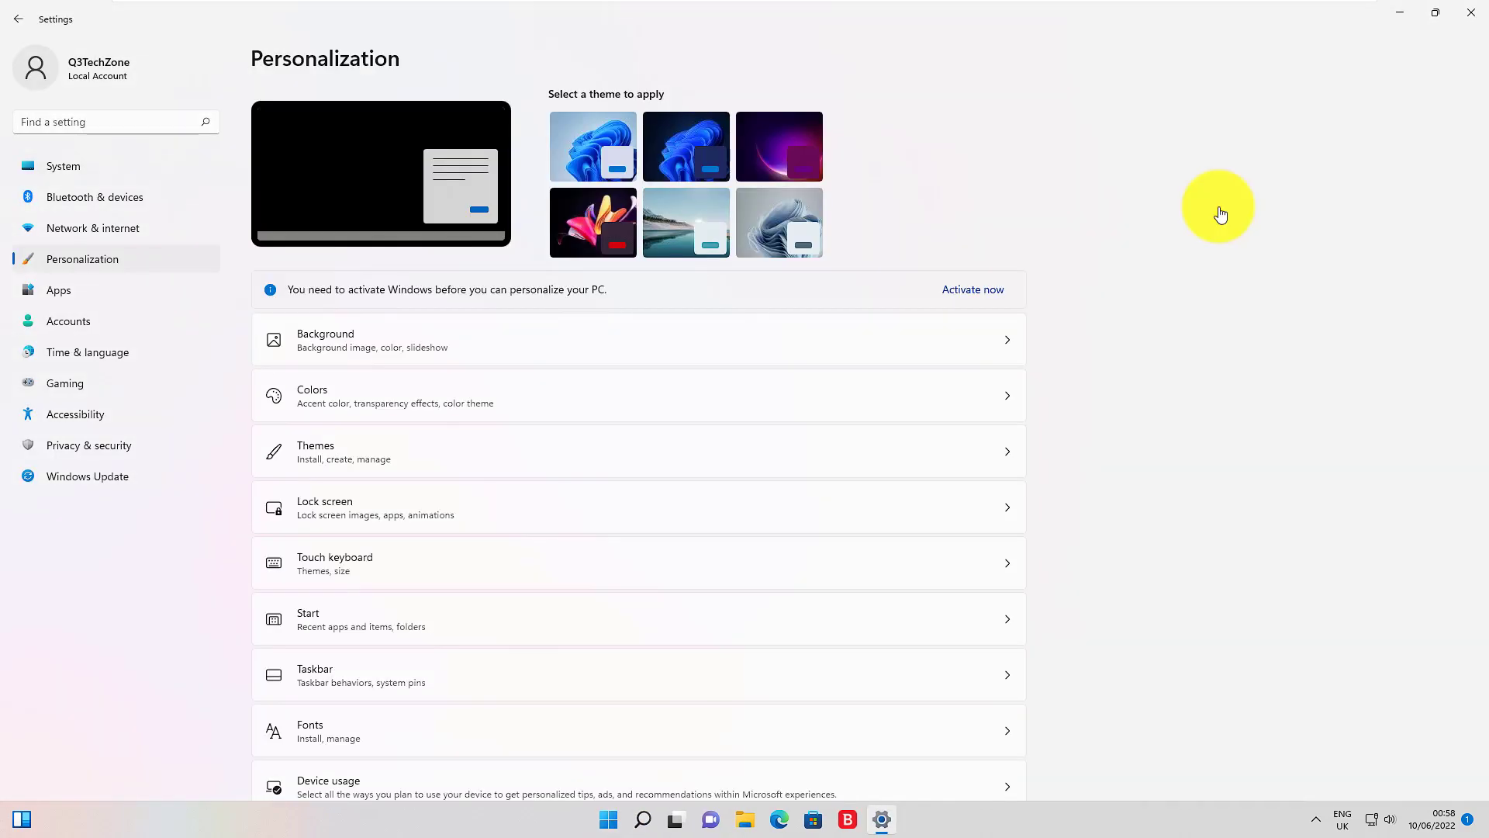
Step: Turn off Show recently opened items for Start and preview Start to confirm Recommended is empty
click(397, 625)
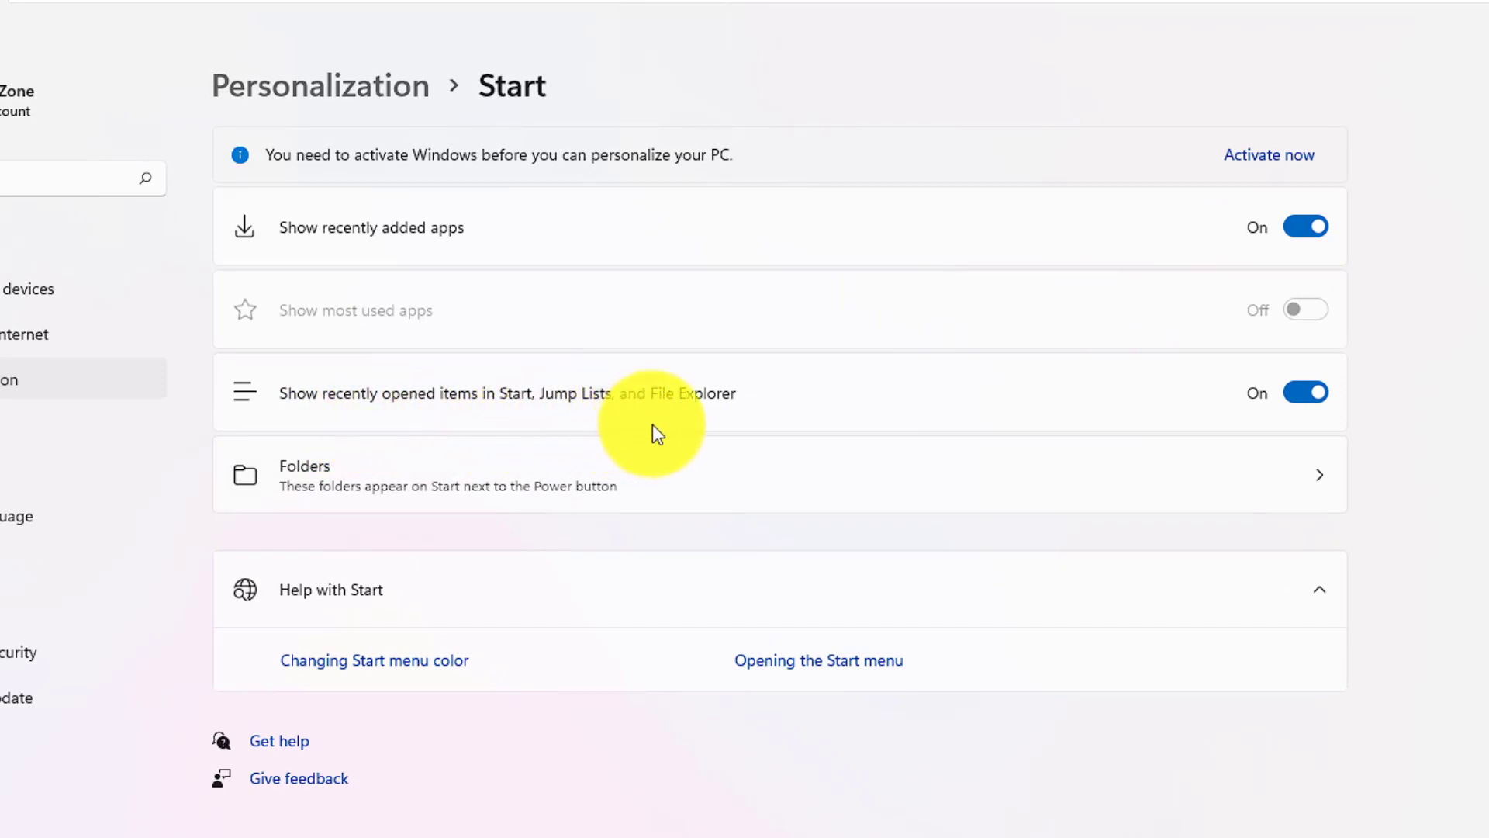
click(1289, 396)
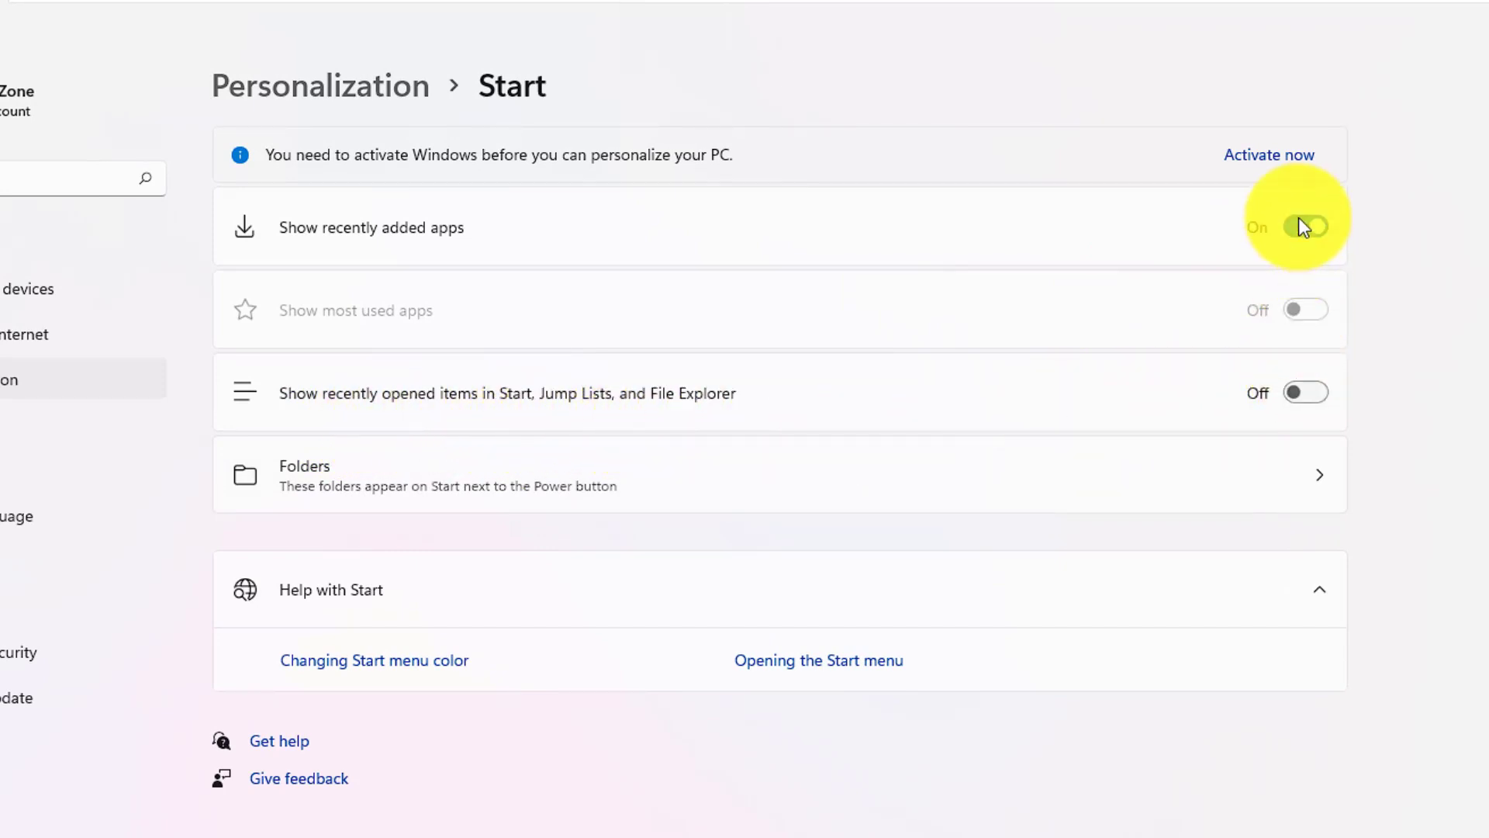
key(super)
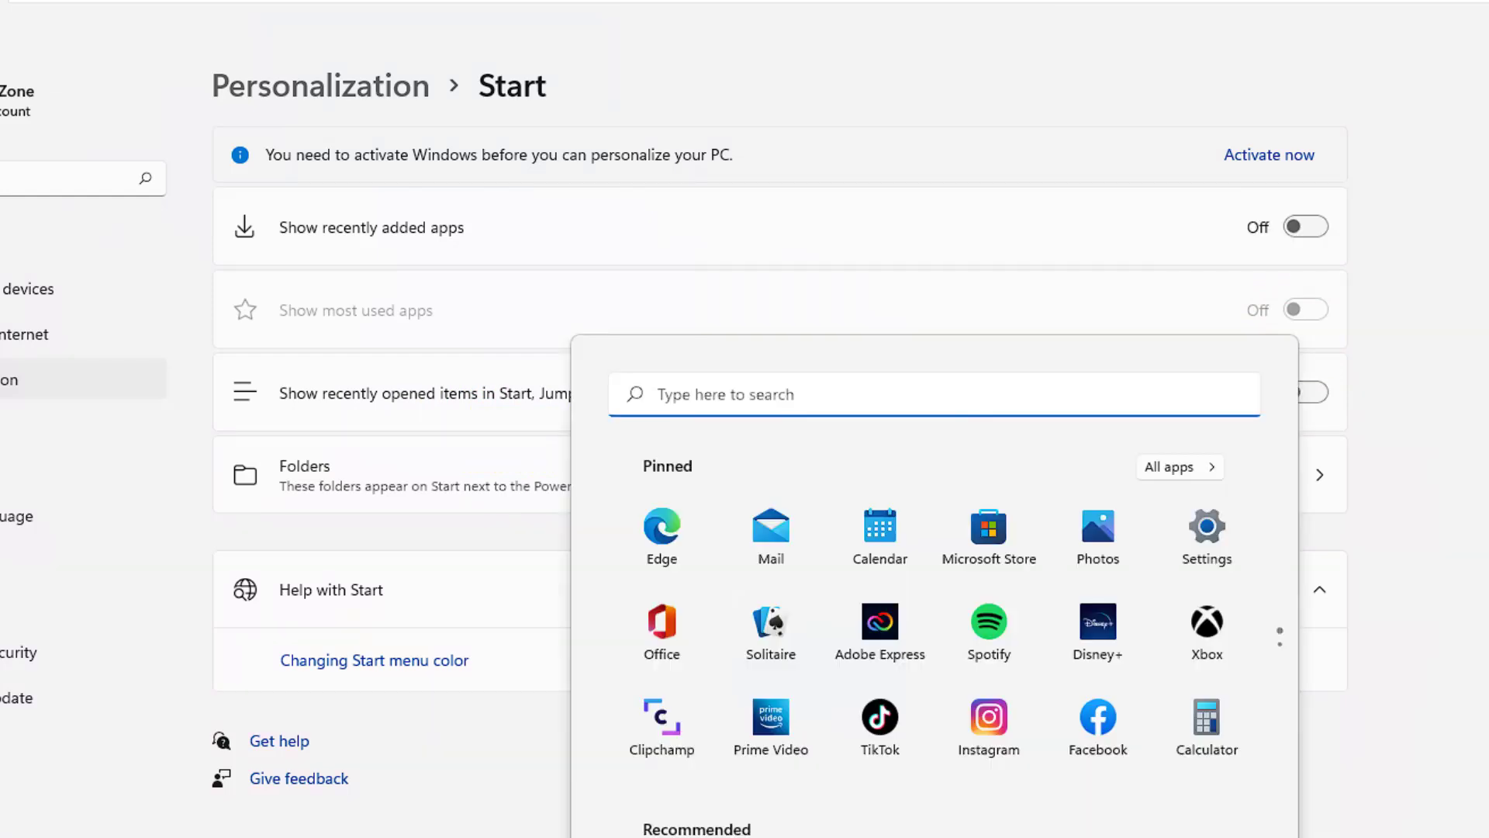
key(super)
key(super)
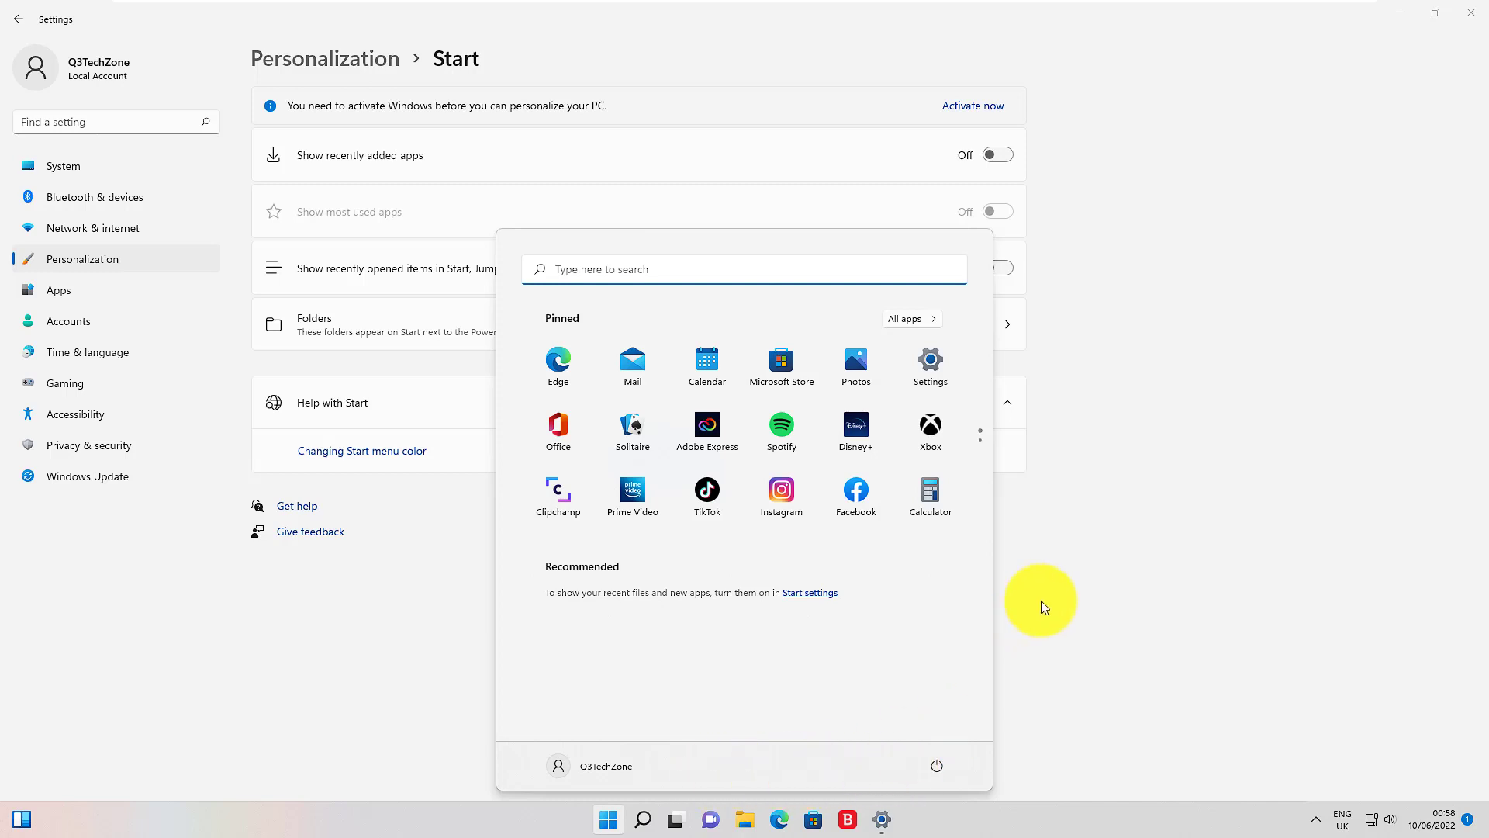
click(1075, 587)
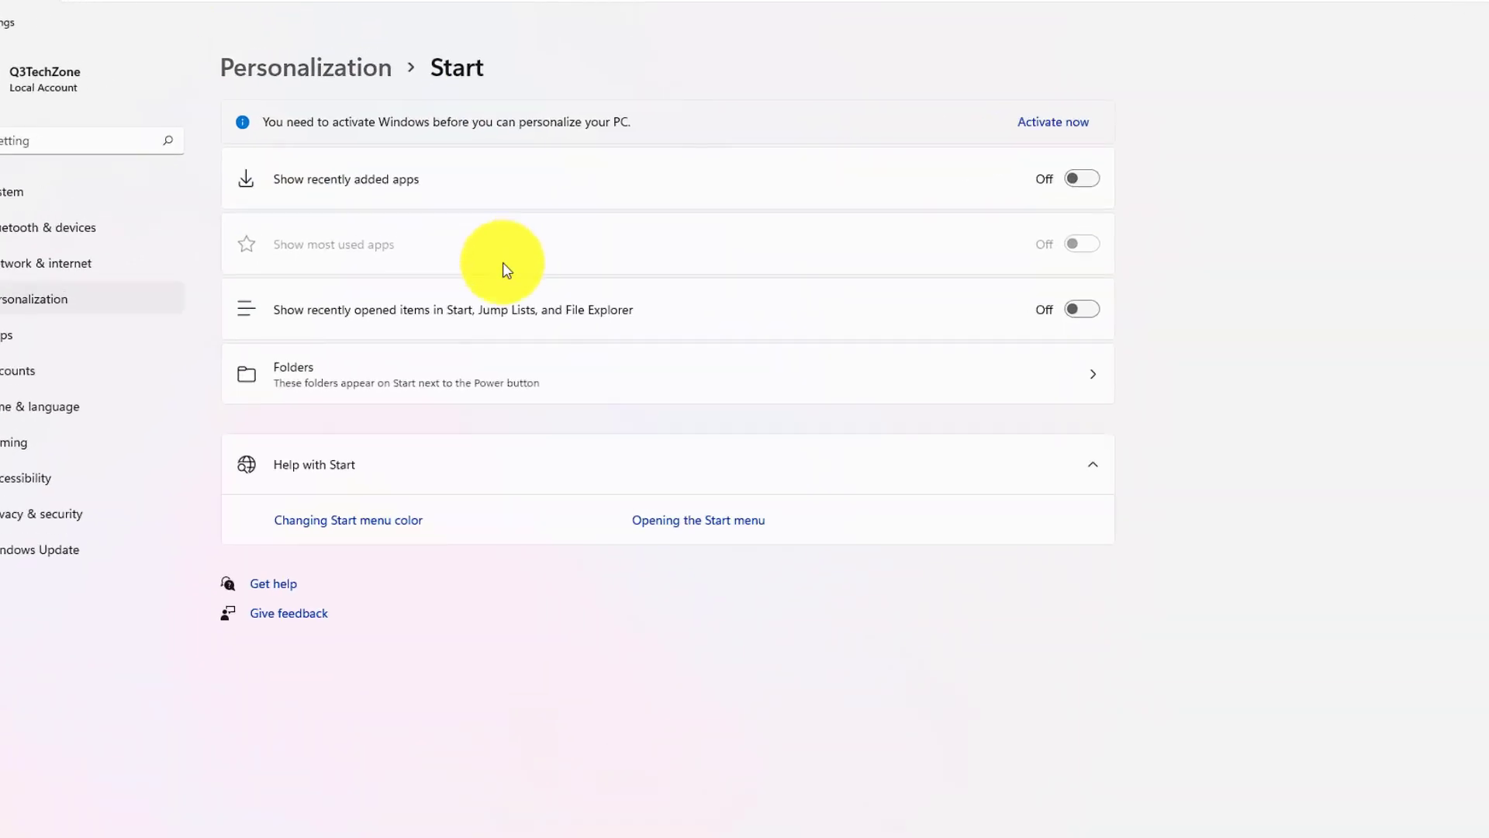
click(463, 380)
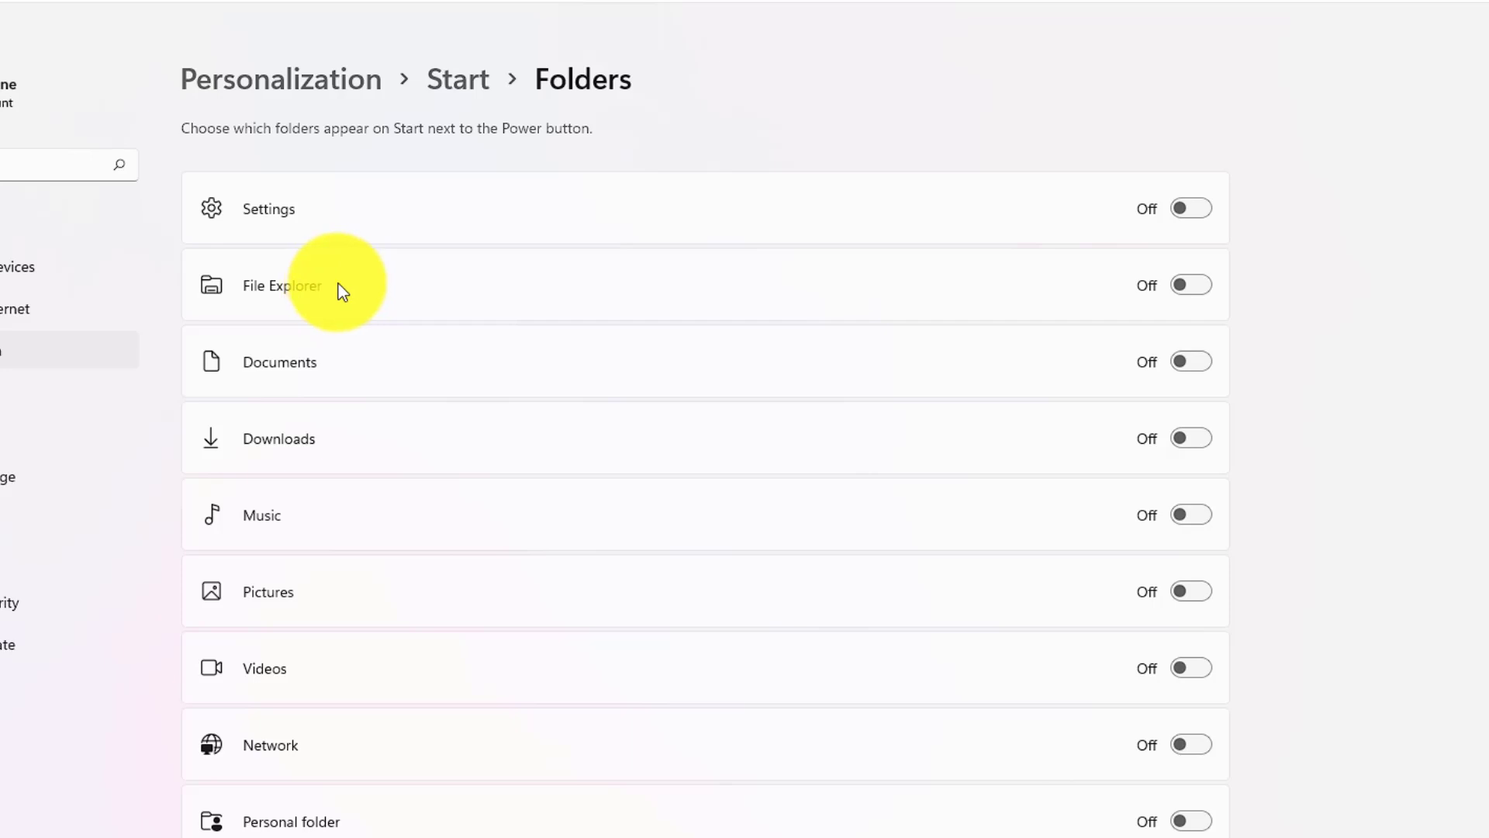
Step: Turn on the File Explorer, Documents, Downloads and Pictures folders for Start, then check them in Start
click(1193, 286)
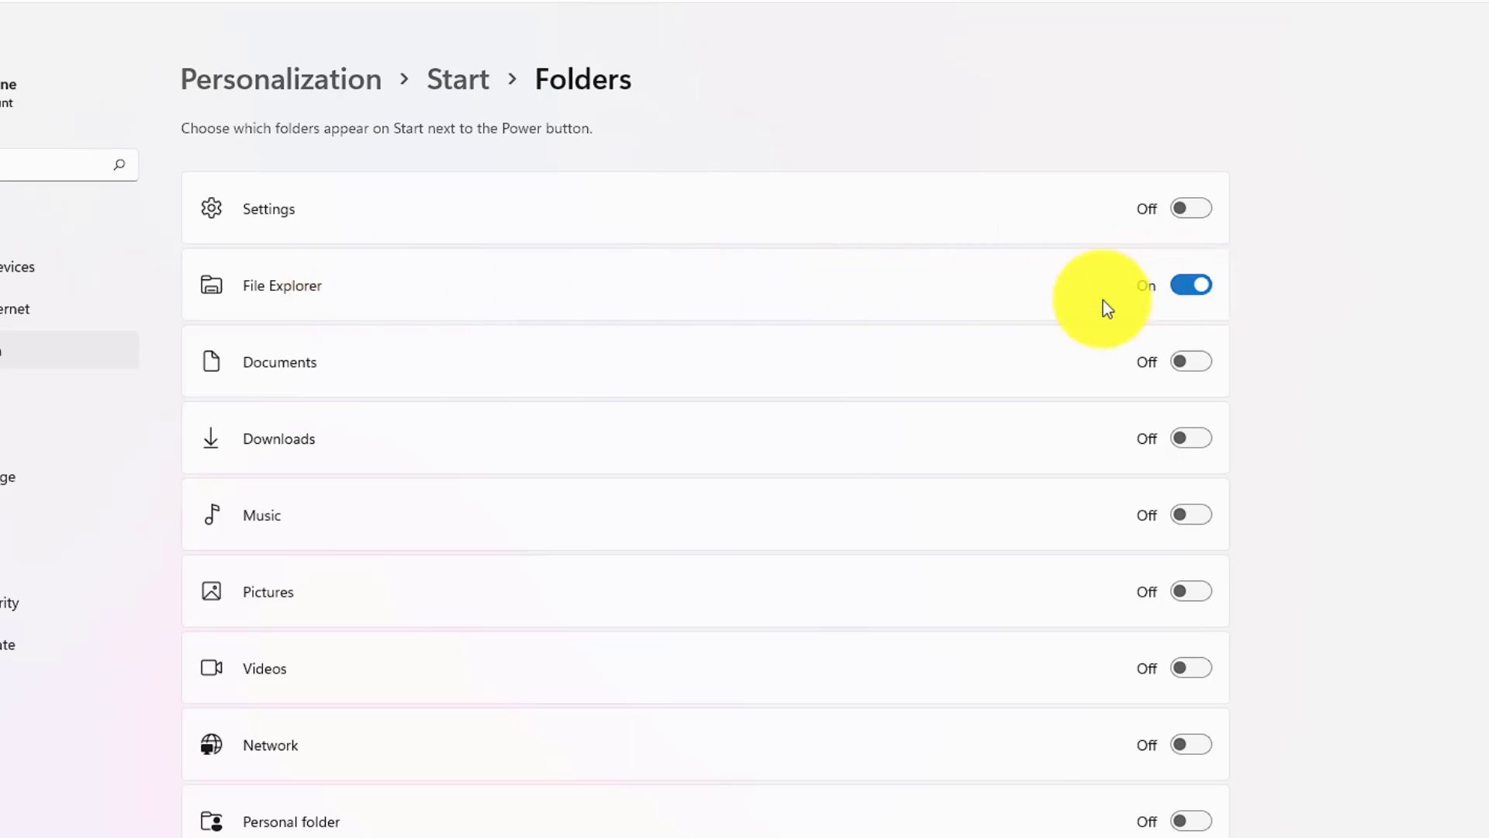
click(1199, 362)
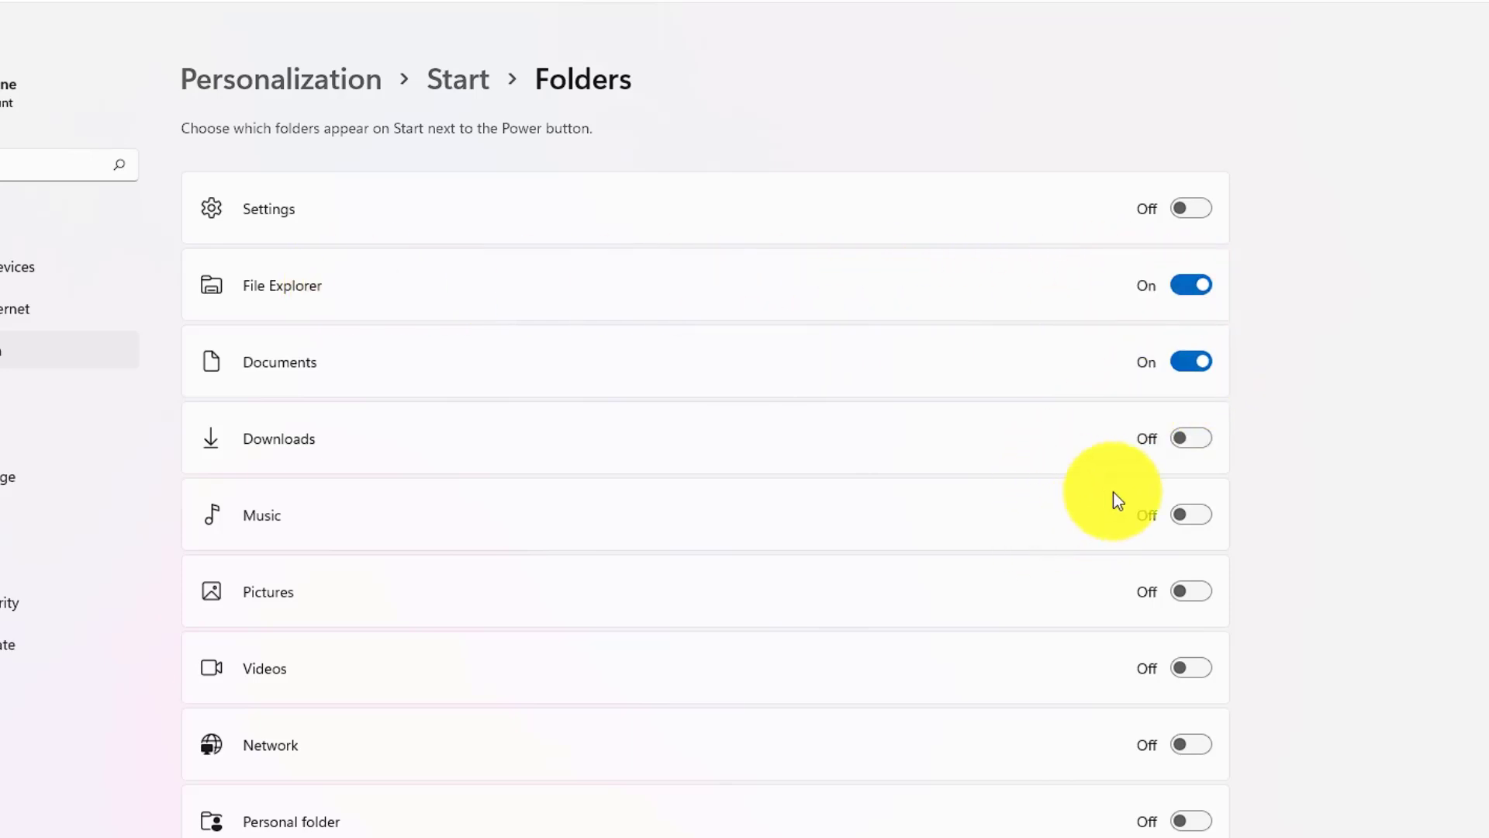
click(1200, 439)
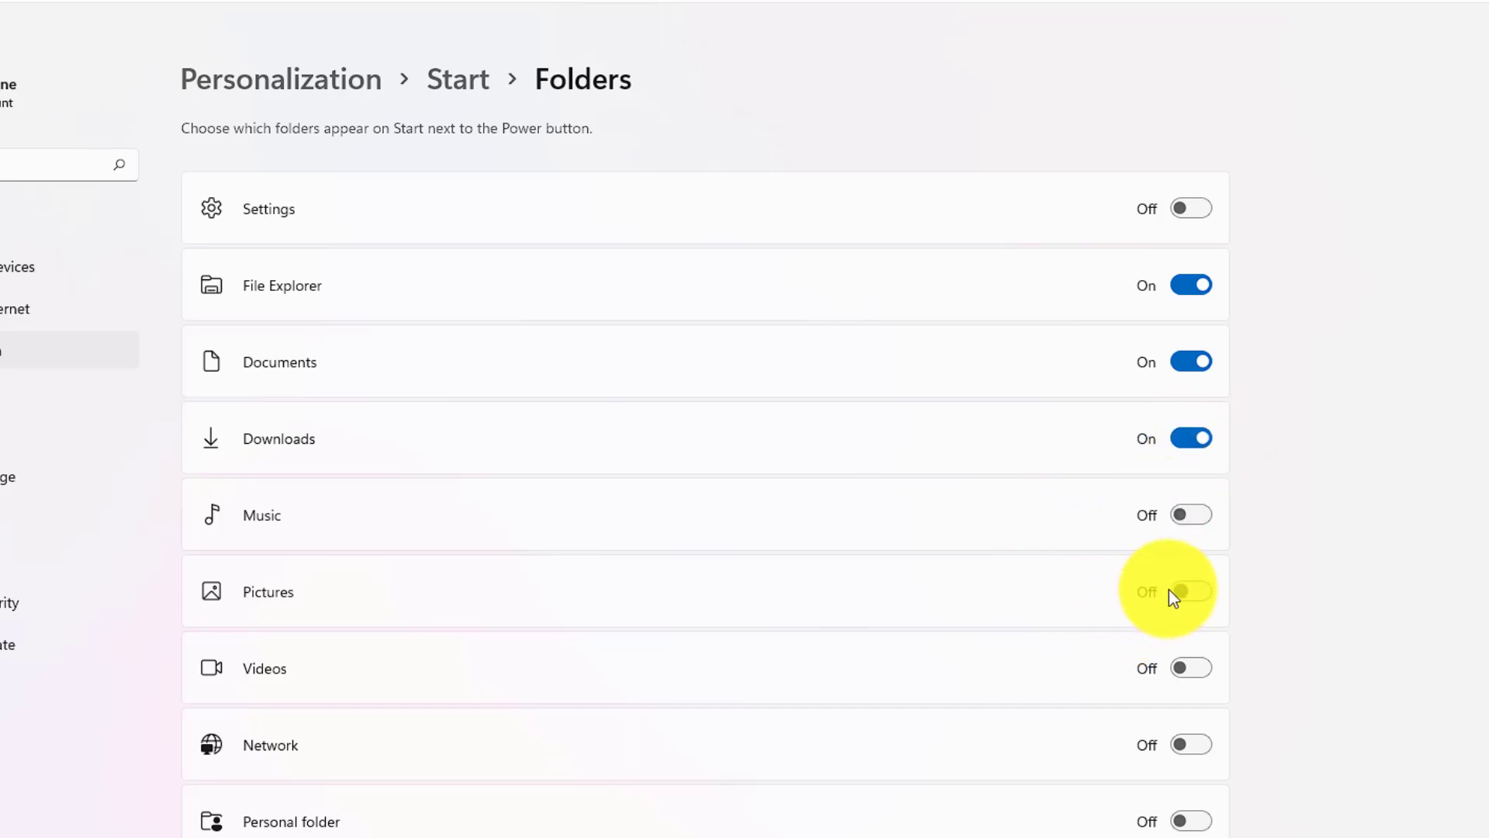
click(1199, 591)
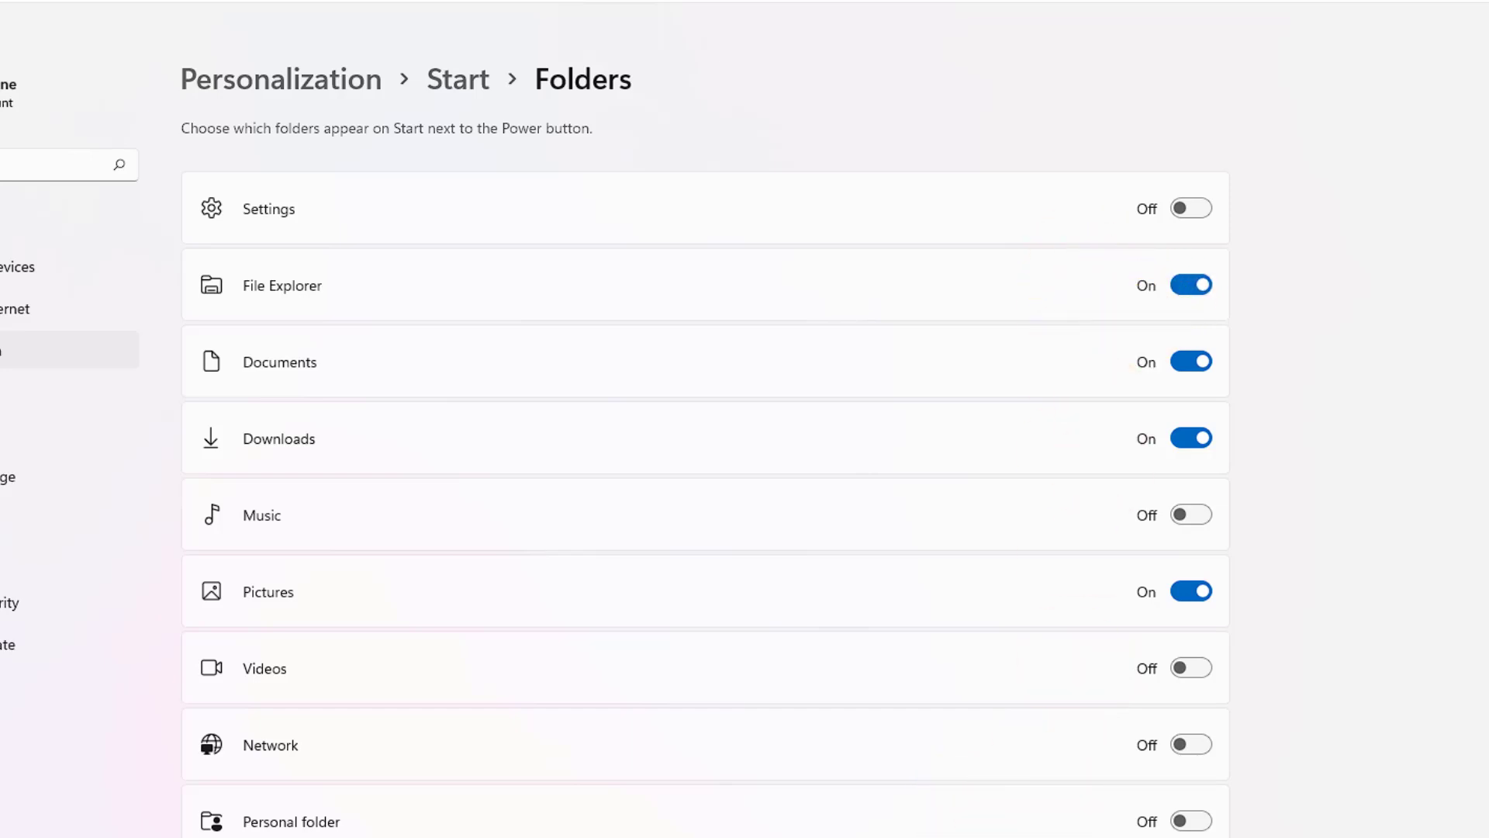
click(514, 809)
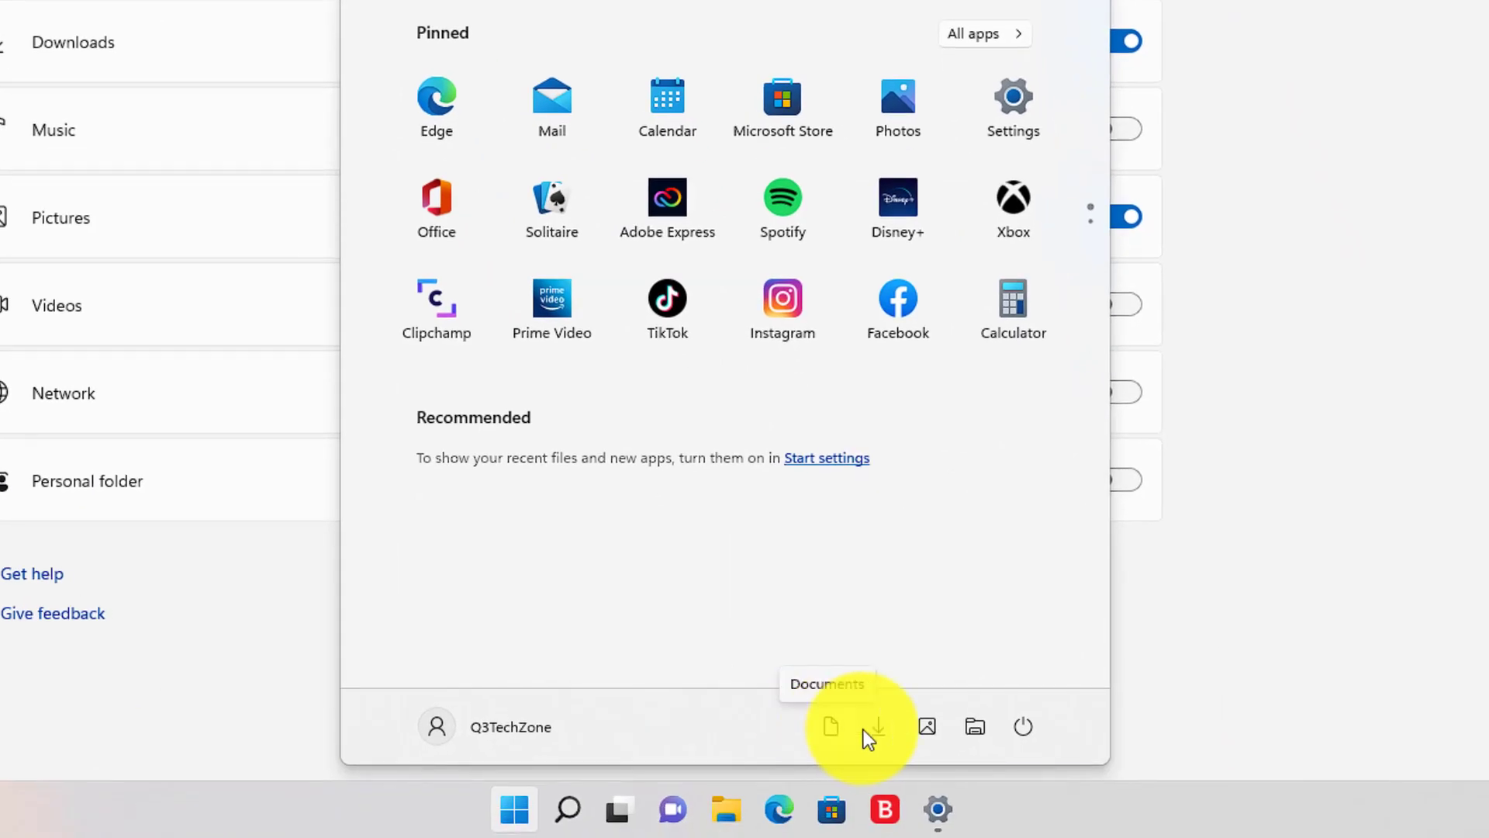
Step: Open the Pictures folder from its Start menu shortcut, then close that File Explorer window
click(915, 731)
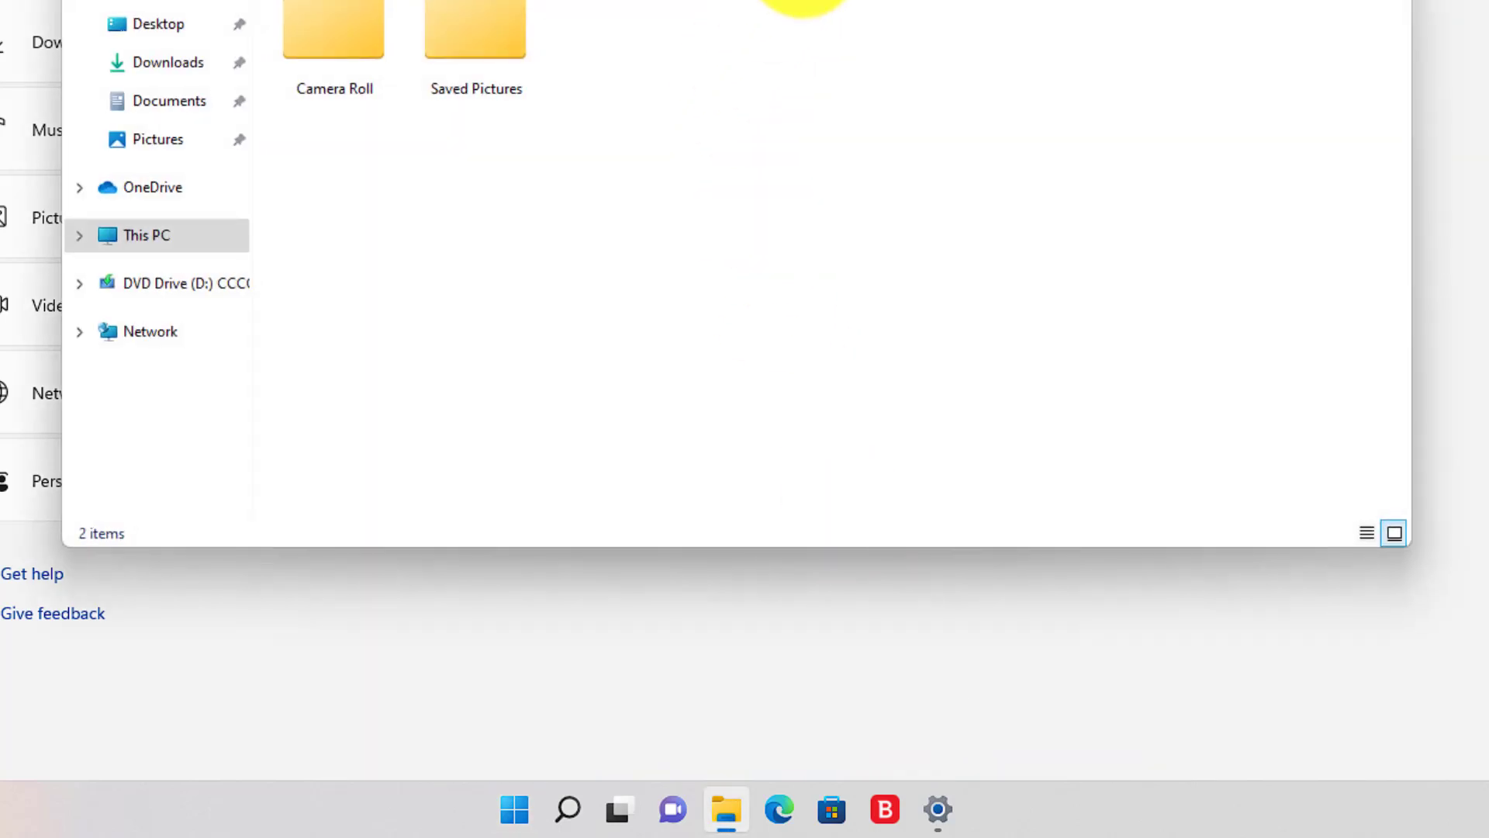
click(1397, 11)
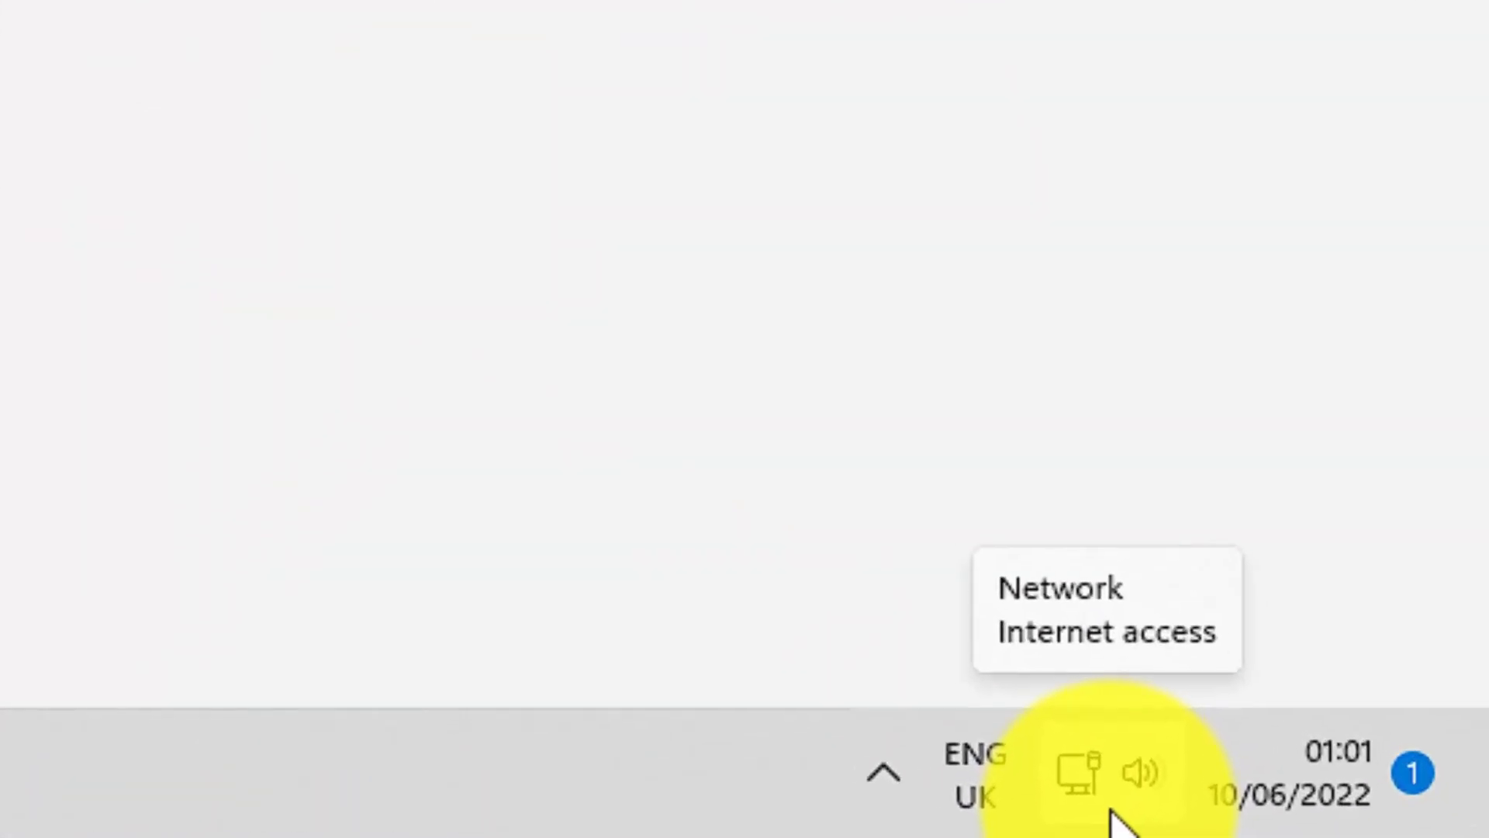
Step: In Quick Settings, switch Night light on briefly, then back off
click(1096, 808)
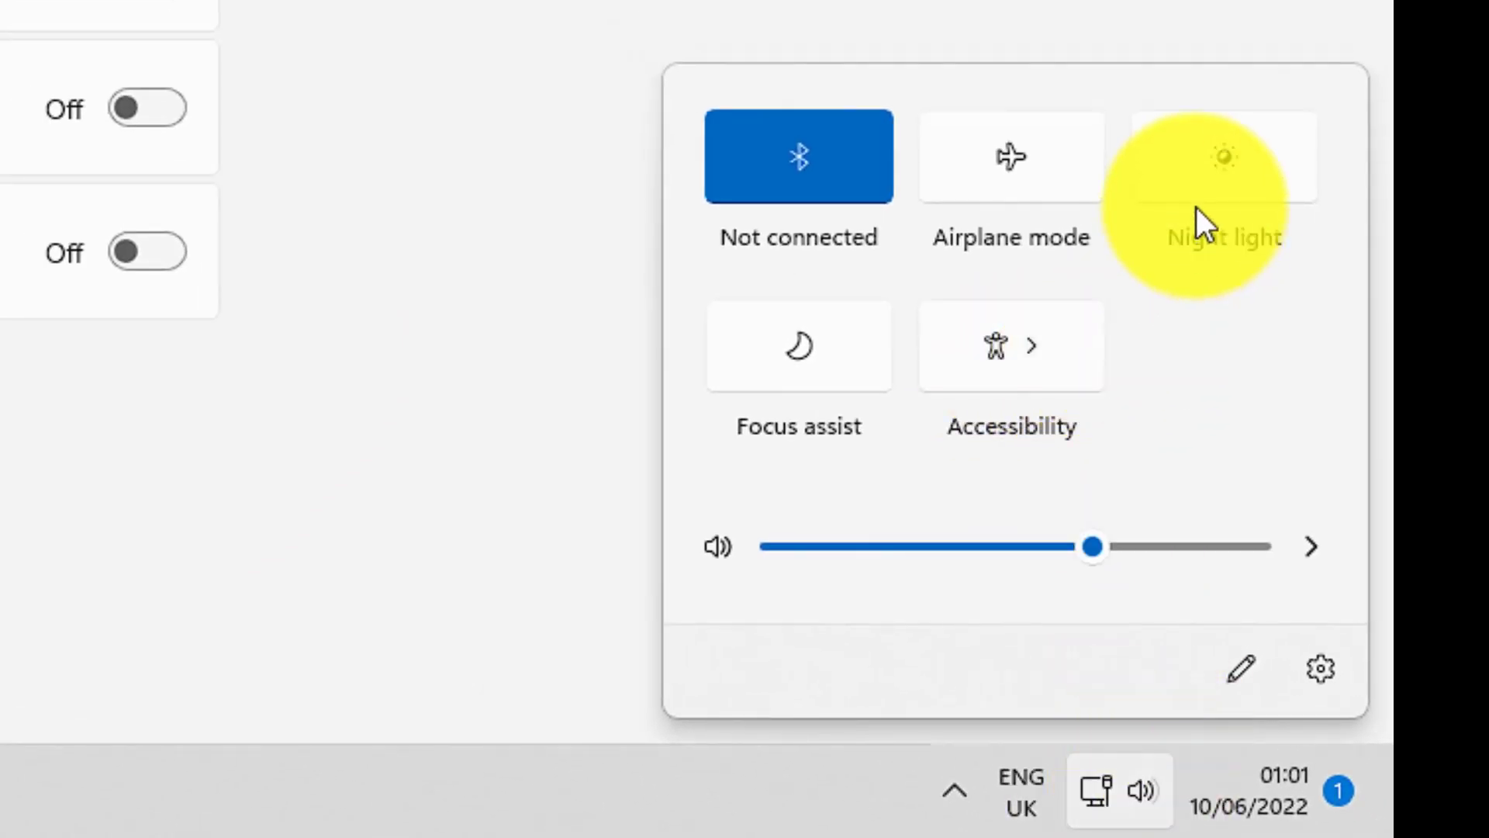
click(1196, 160)
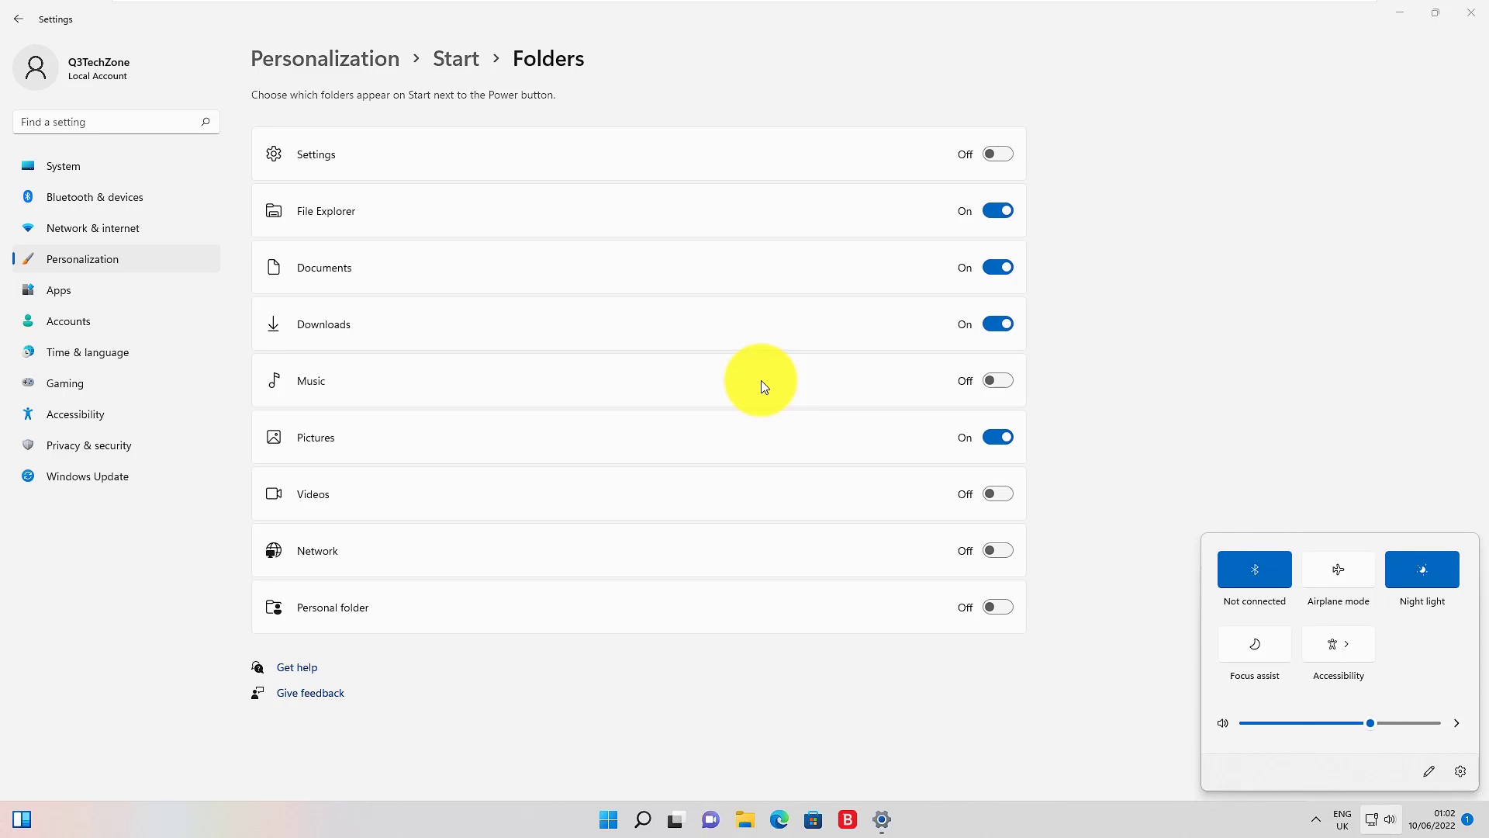
click(1407, 569)
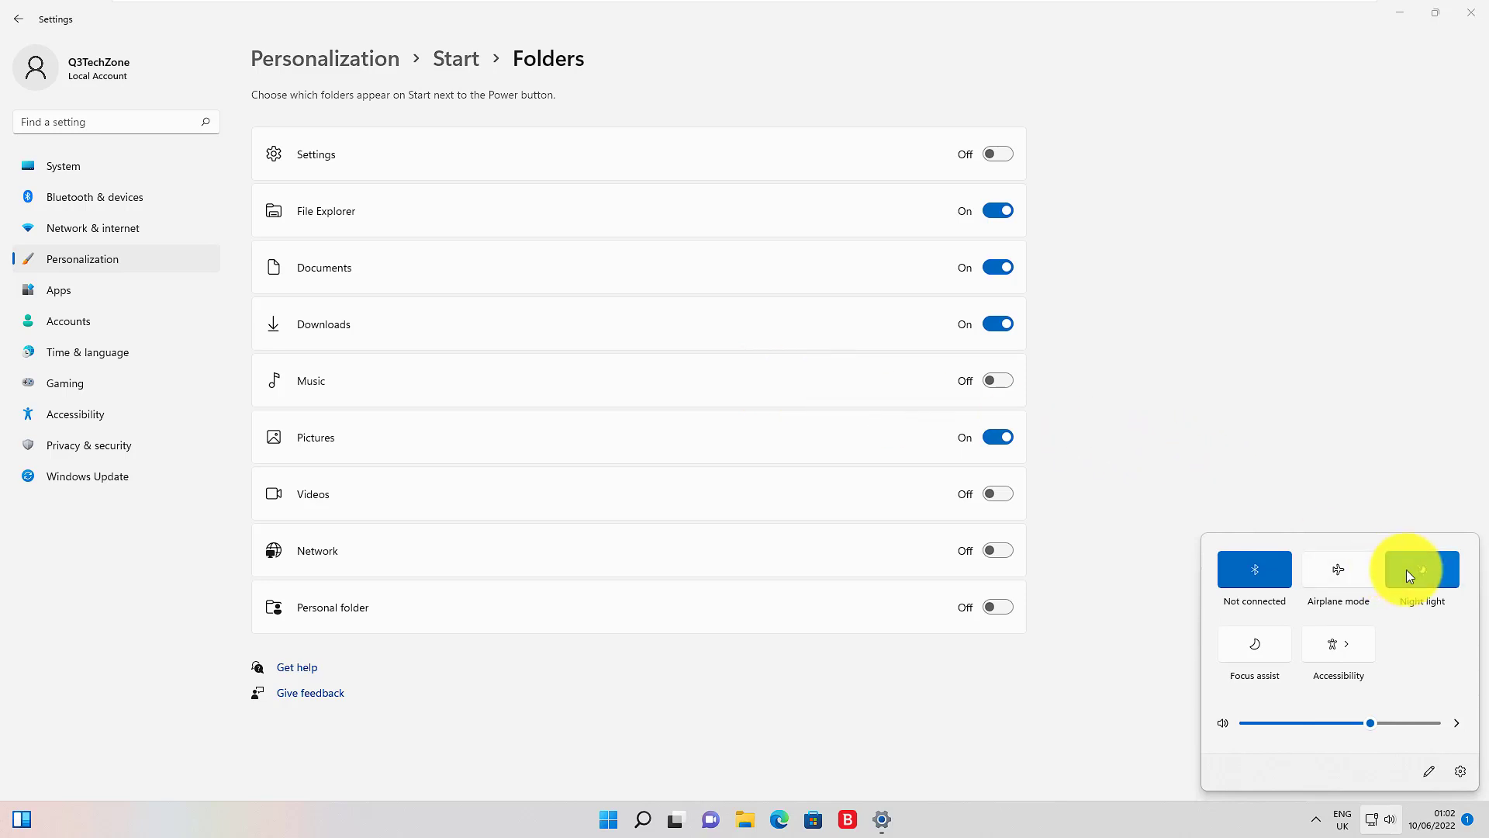